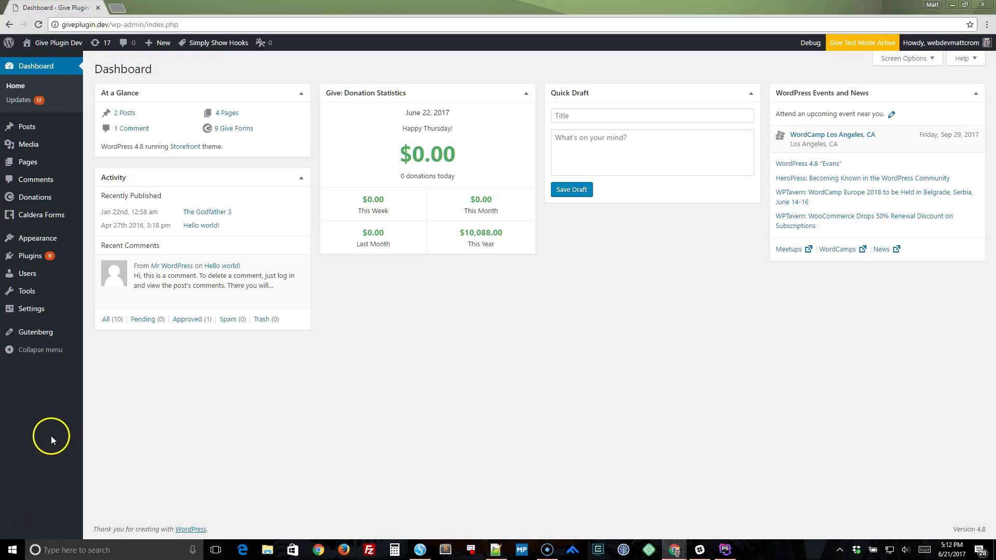
Enlarge the browser page zoom and open the Gutenberg demo post
mouse_move(17, 337)
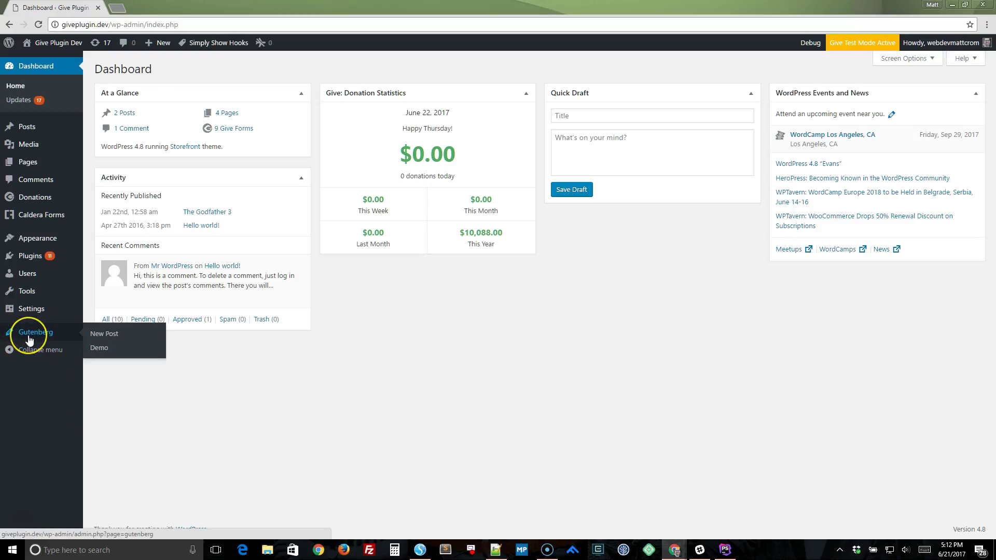
key(ctrl+plus)
key(ctrl+plus)
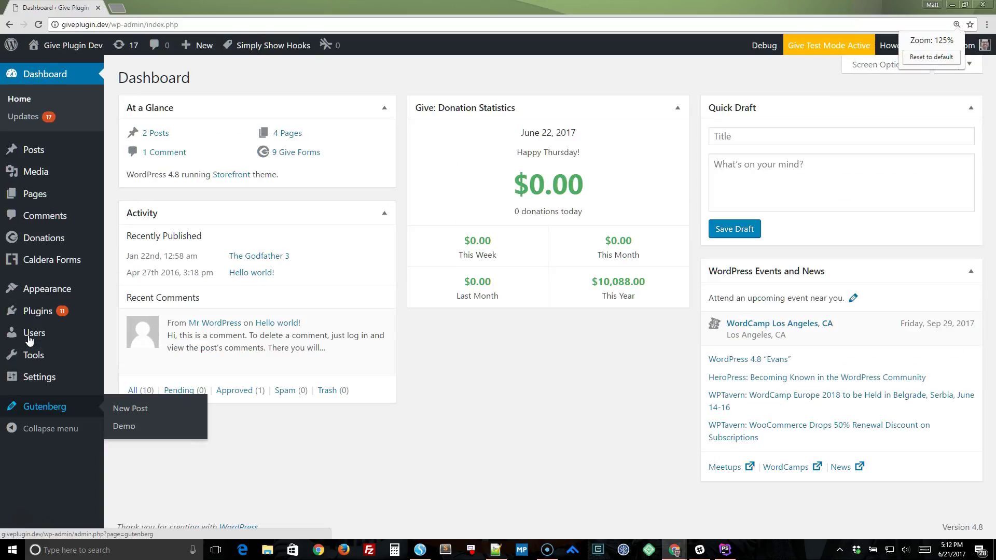
key(ctrl+plus)
scroll(78, 374, down, 3)
mouse_move(71, 491)
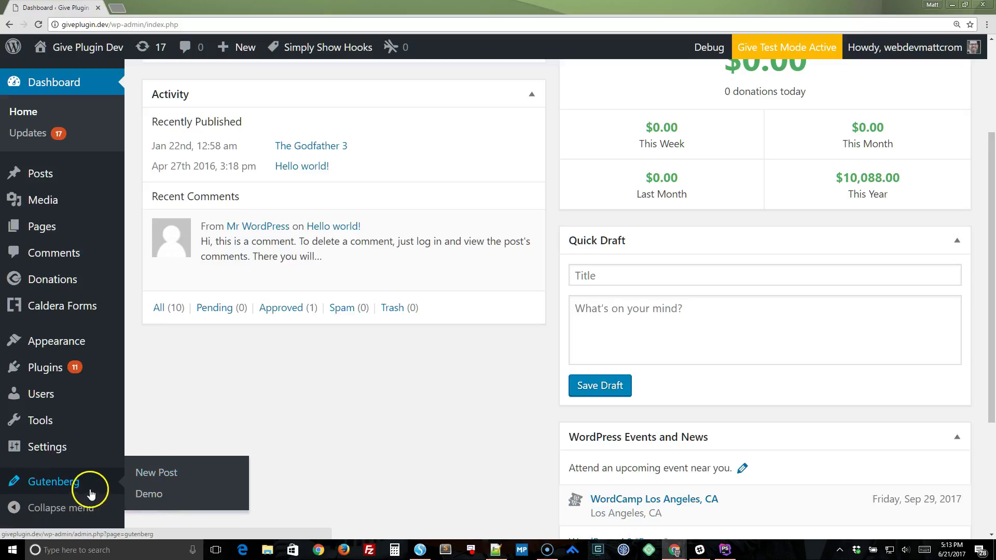
click(156, 496)
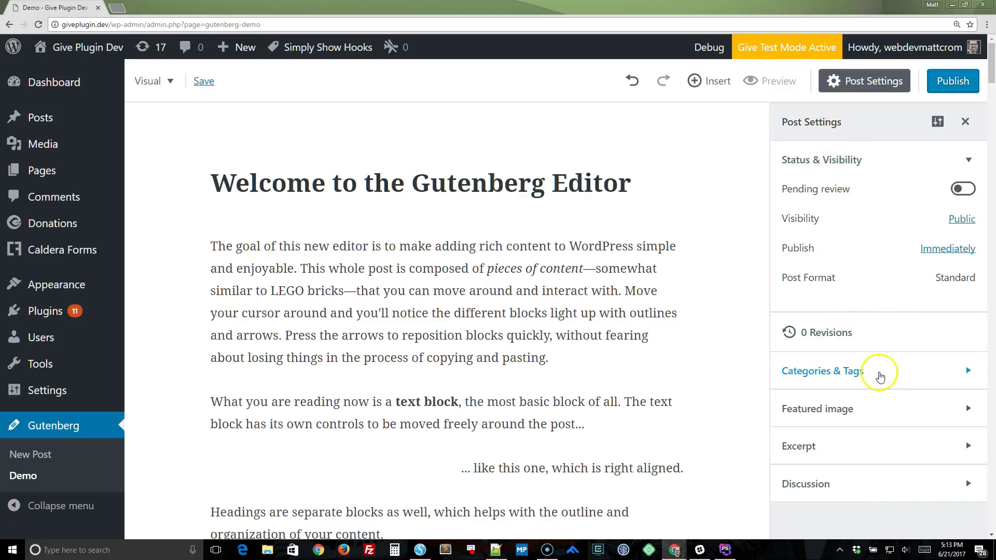
Look into the Categories & Tags section of the post settings and hide the Post Settings sidebar
click(875, 376)
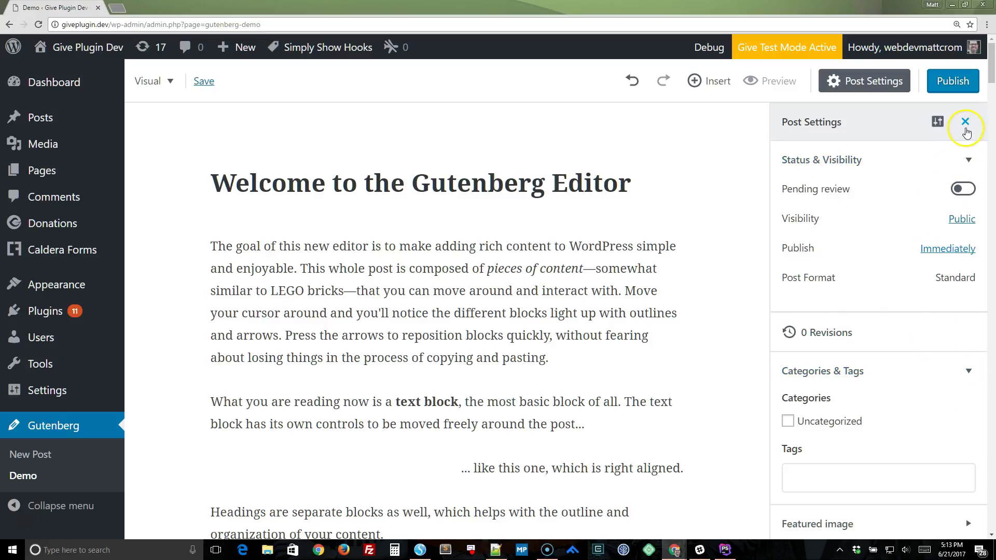
click(966, 123)
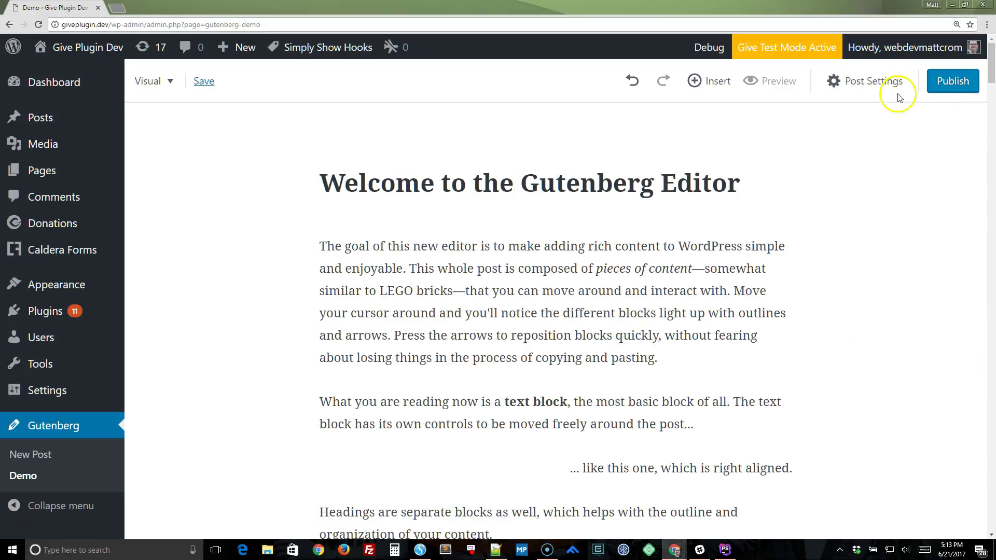
click(882, 88)
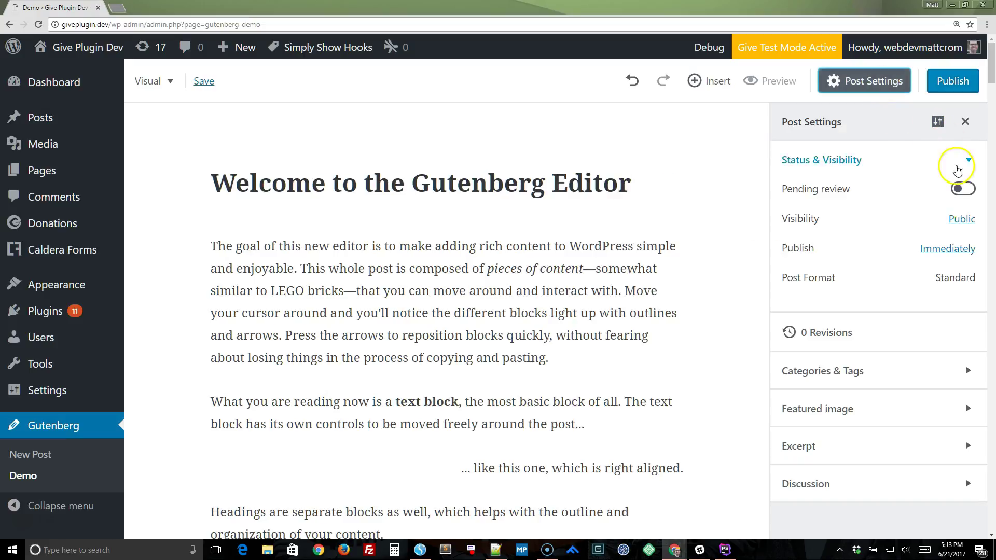
click(913, 376)
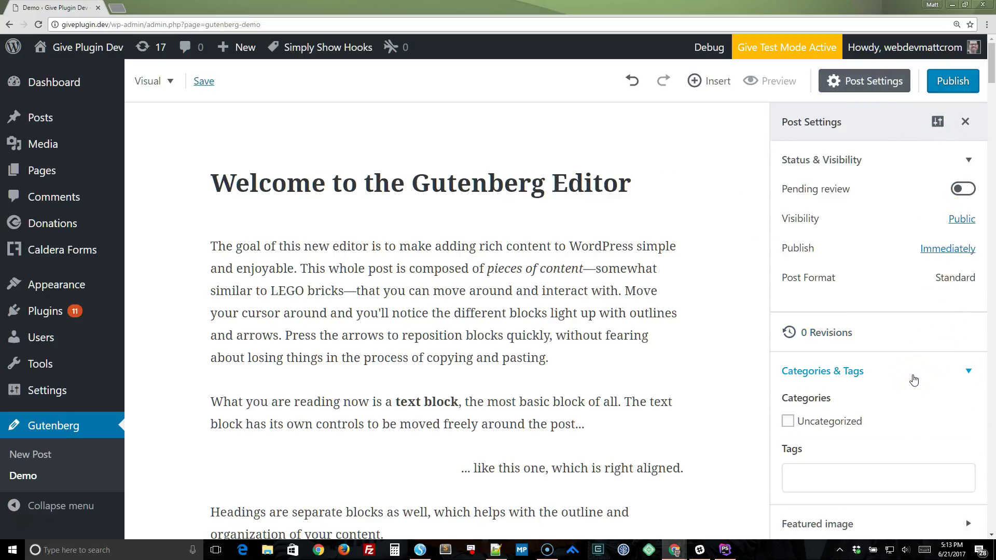
click(914, 379)
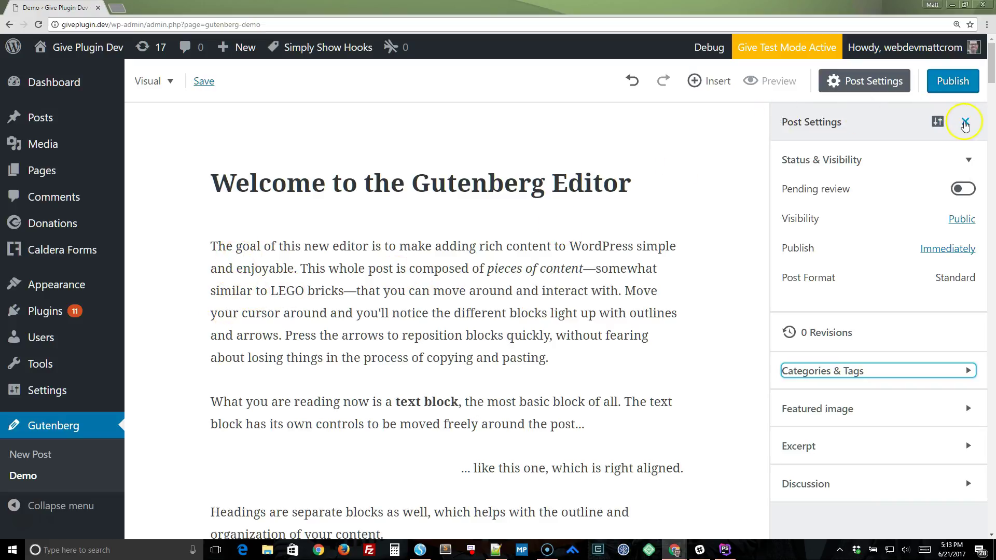
click(965, 122)
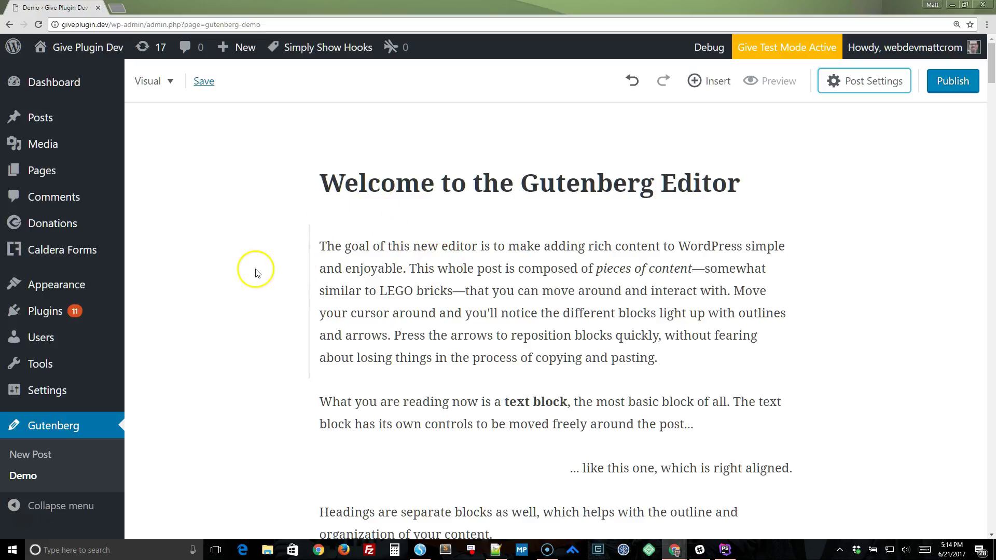
Select the demo post's opening text blocks one after another to examine each block's outline and formatting controls
click(338, 257)
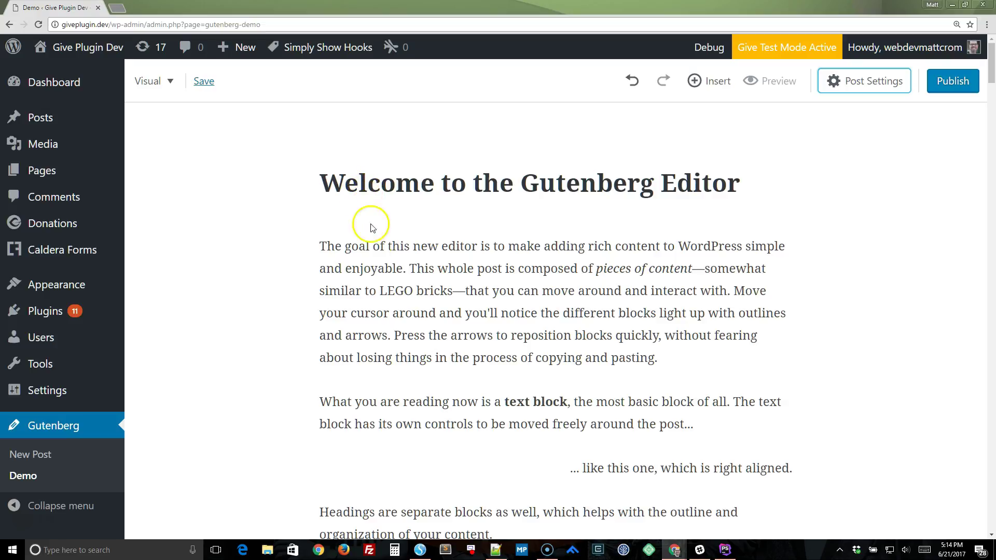
click(336, 262)
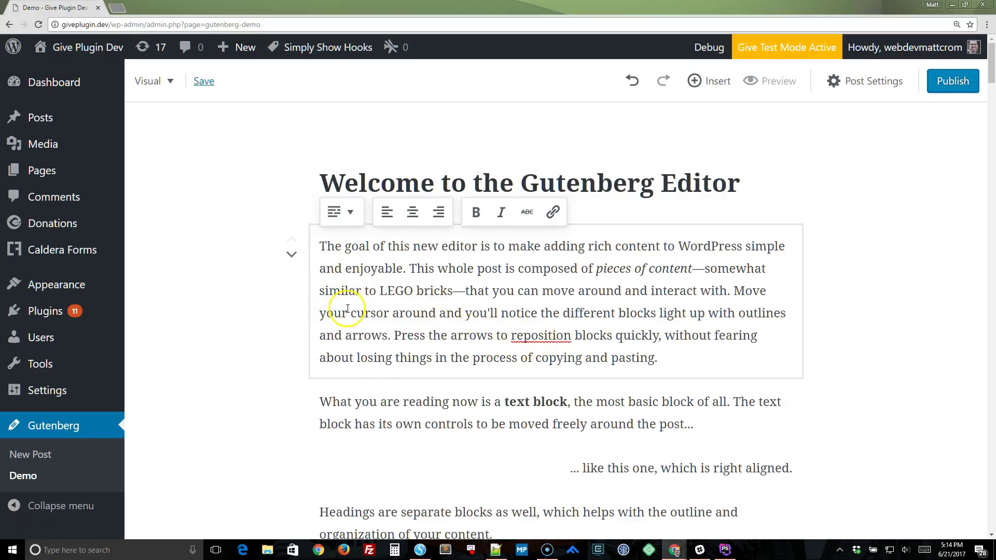
click(362, 402)
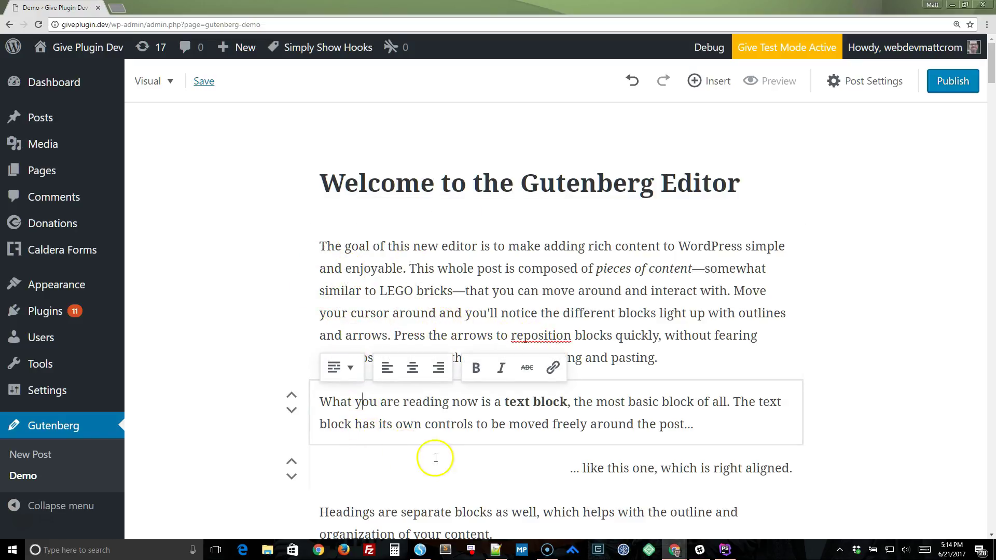
click(483, 471)
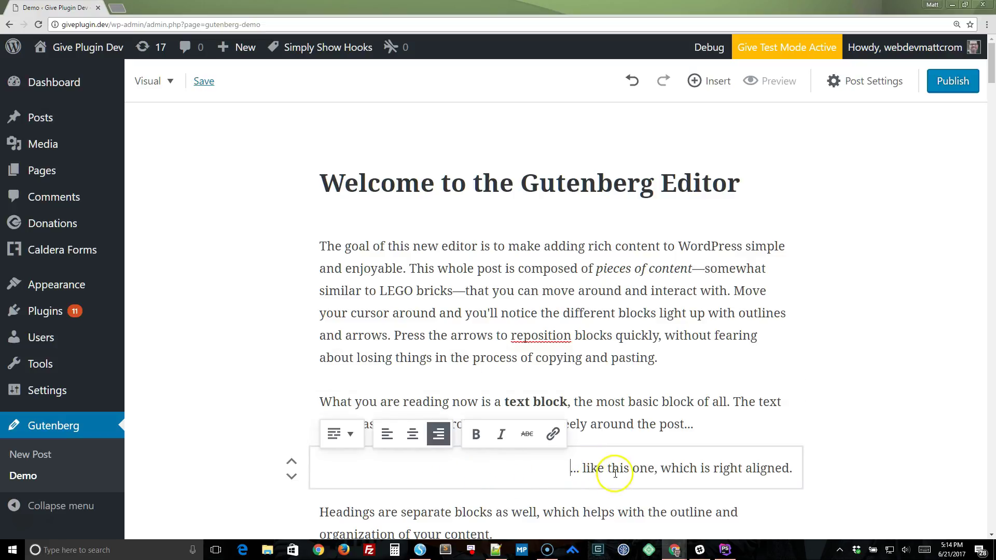
click(404, 332)
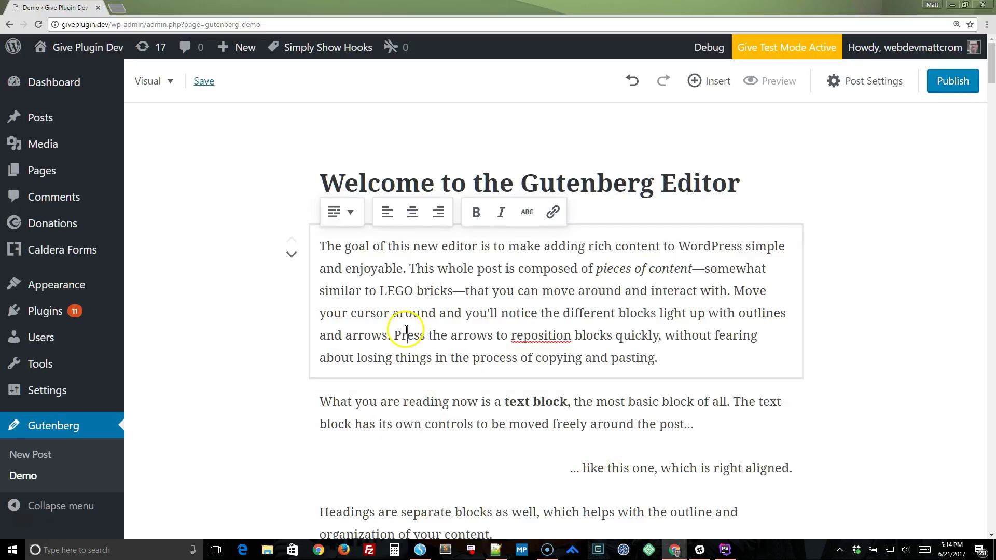
click(387, 421)
click(577, 469)
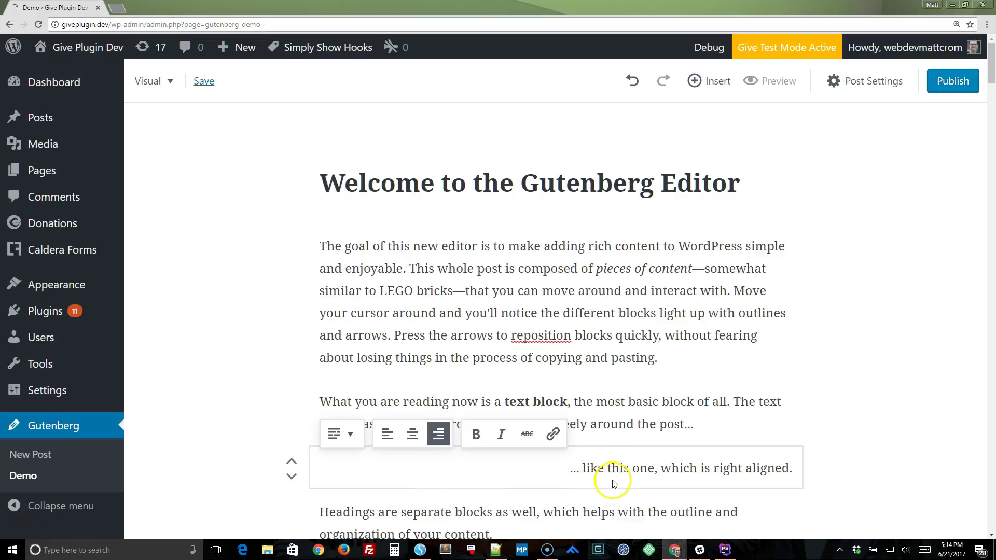
scroll(607, 474, down, 2)
click(466, 429)
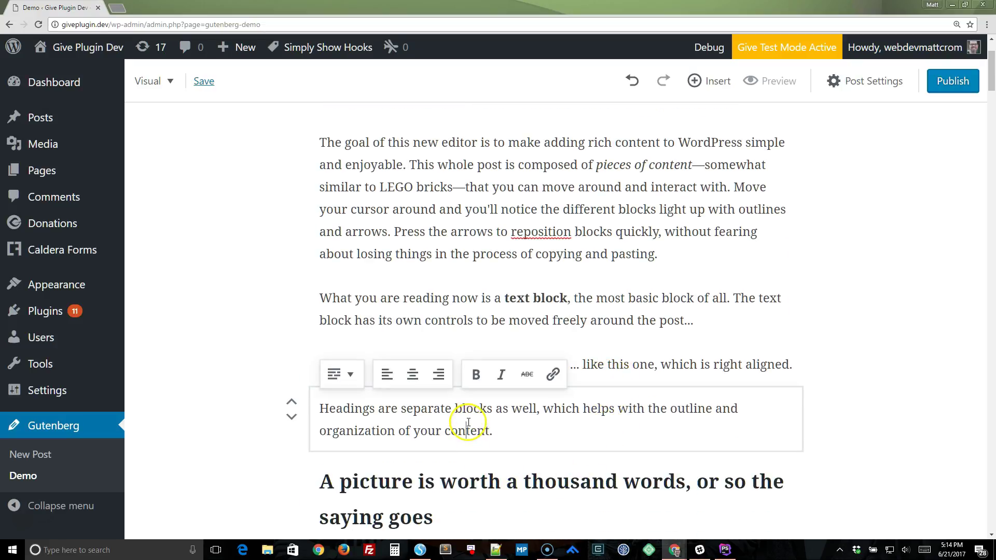
Try levels H3 to H6 and H1 on the "A picture is worth a thousand words" heading, then restore H2
scroll(462, 423, down, 2)
click(442, 380)
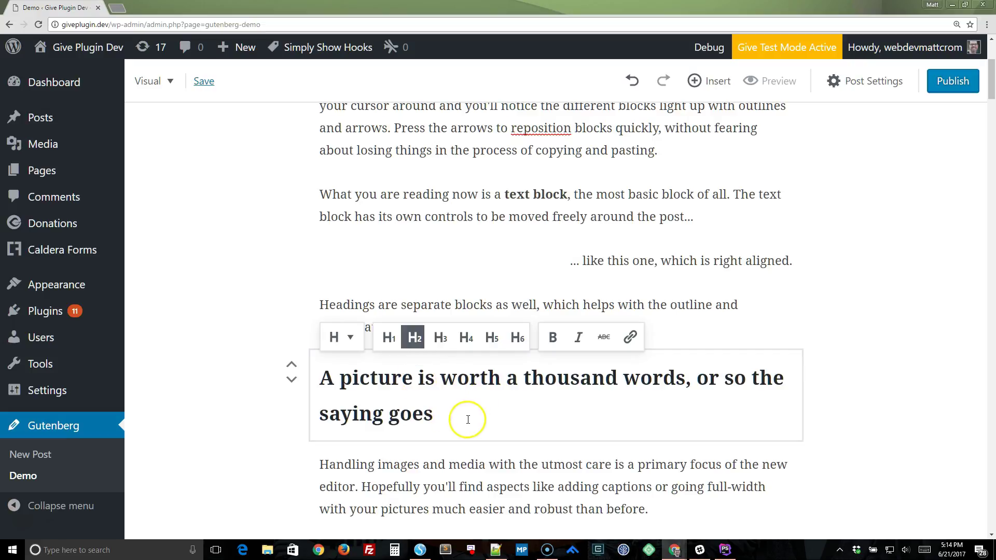
click(439, 343)
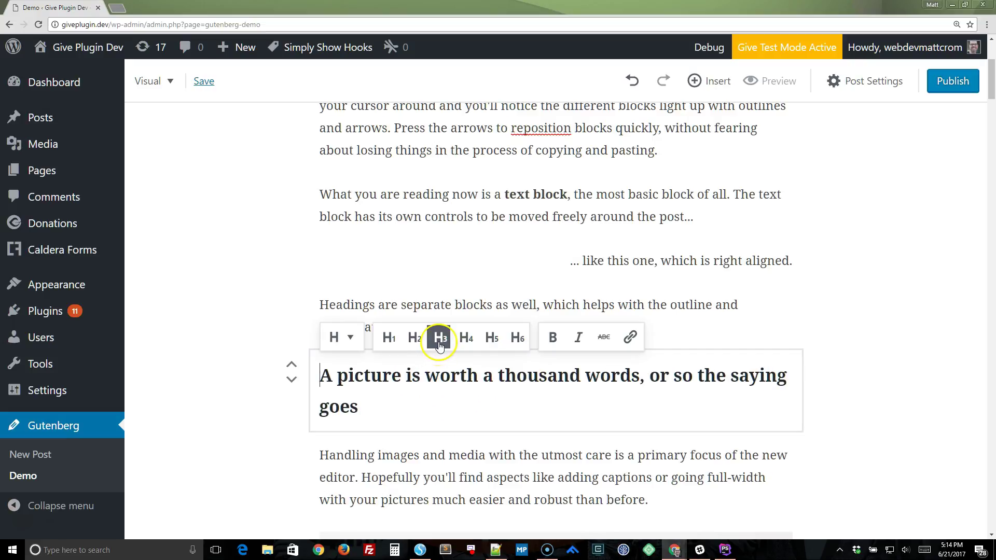
click(466, 342)
click(491, 342)
click(516, 341)
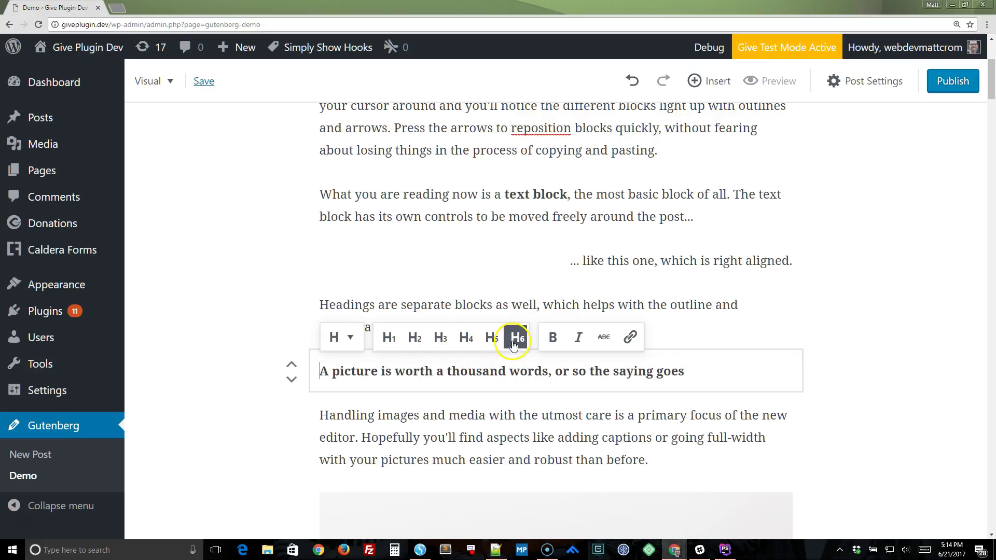
click(388, 342)
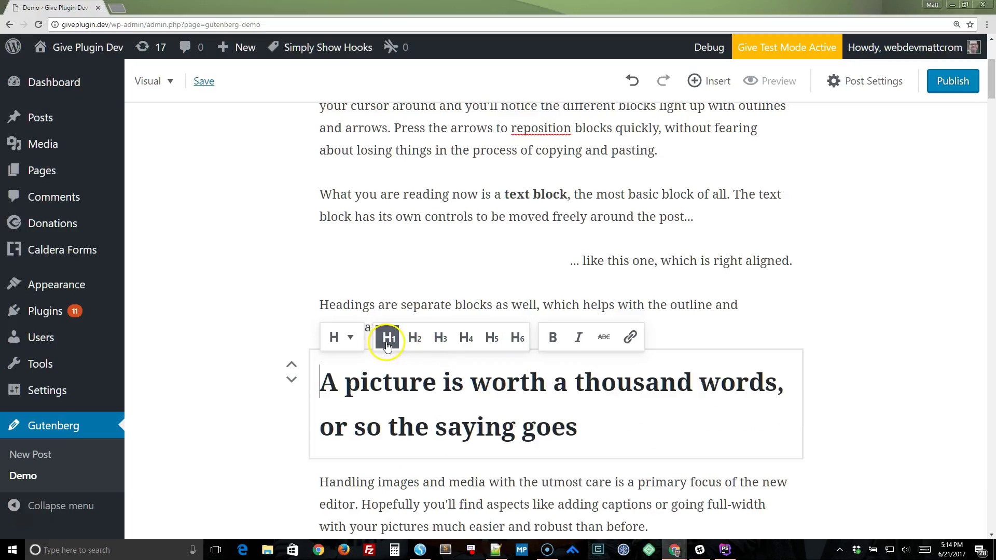
click(415, 340)
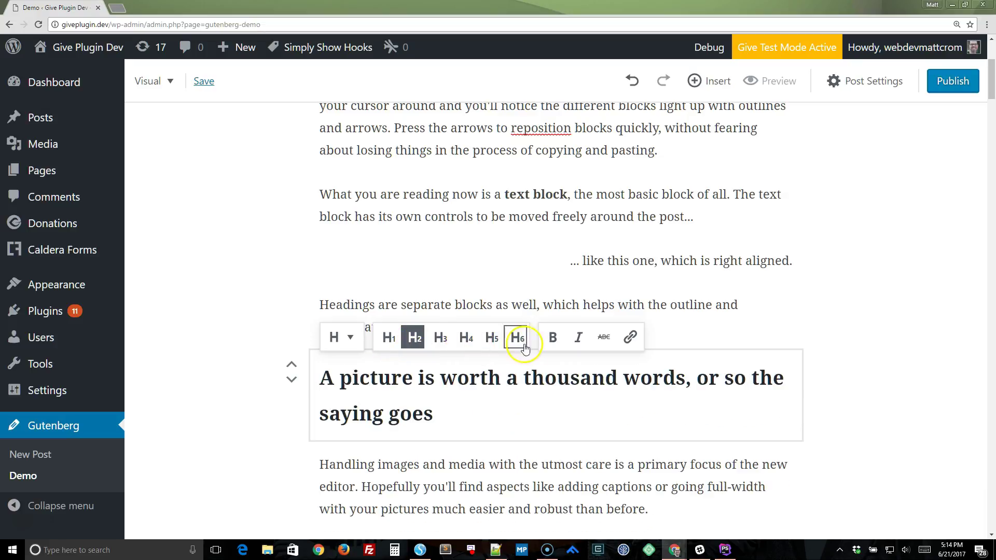
Try bold and italic formatting on the full text of the "A picture is worth a thousand words" heading and remove the italics
click(556, 339)
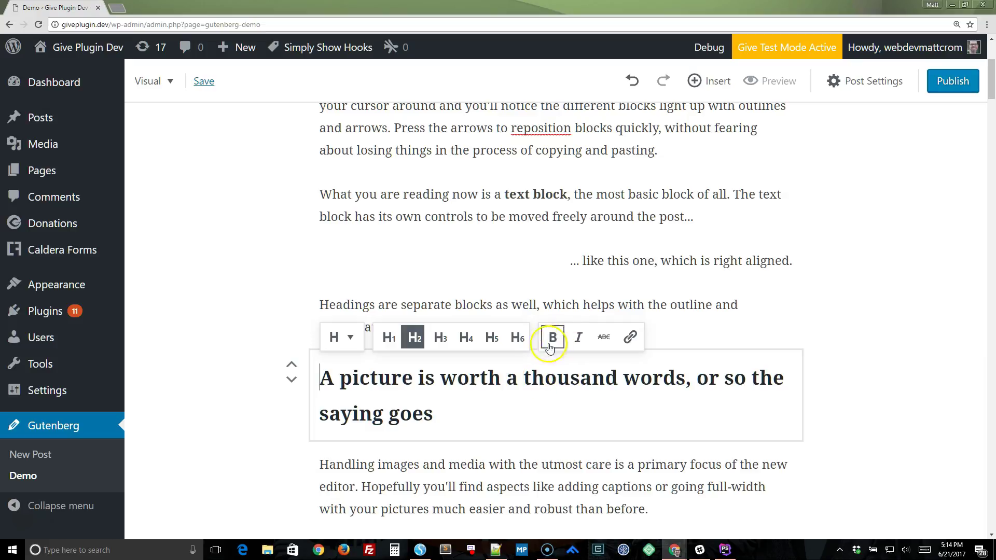
drag(478, 412, 319, 387)
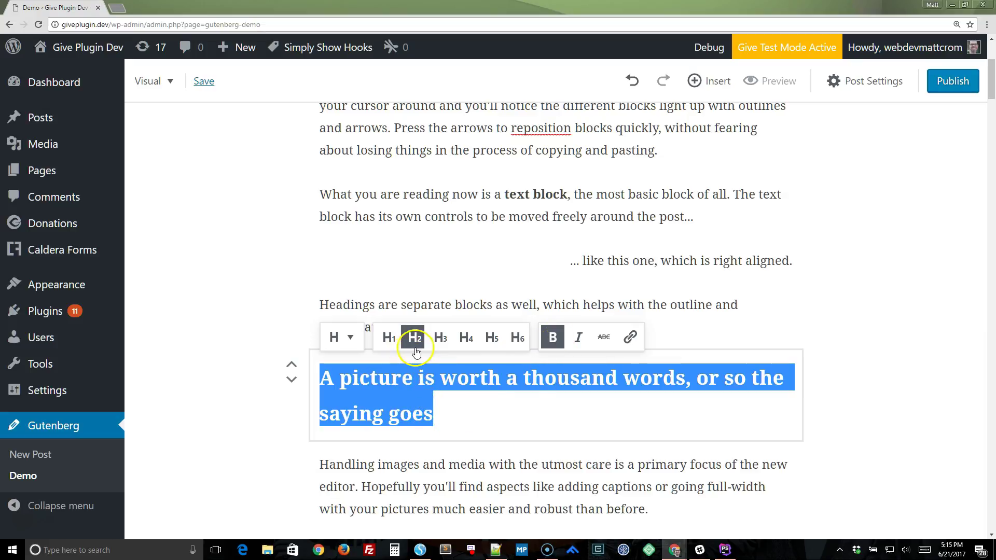
click(574, 346)
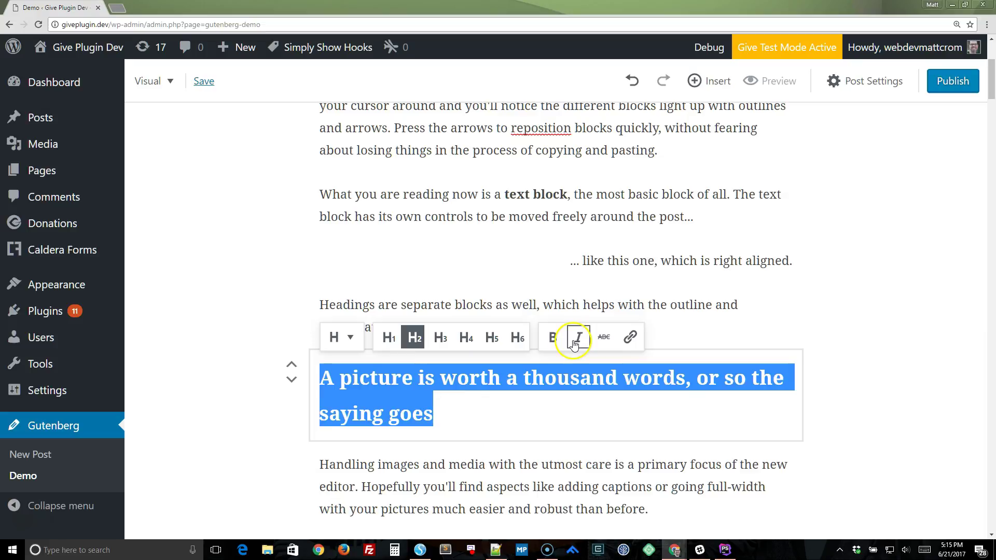
click(574, 344)
click(553, 342)
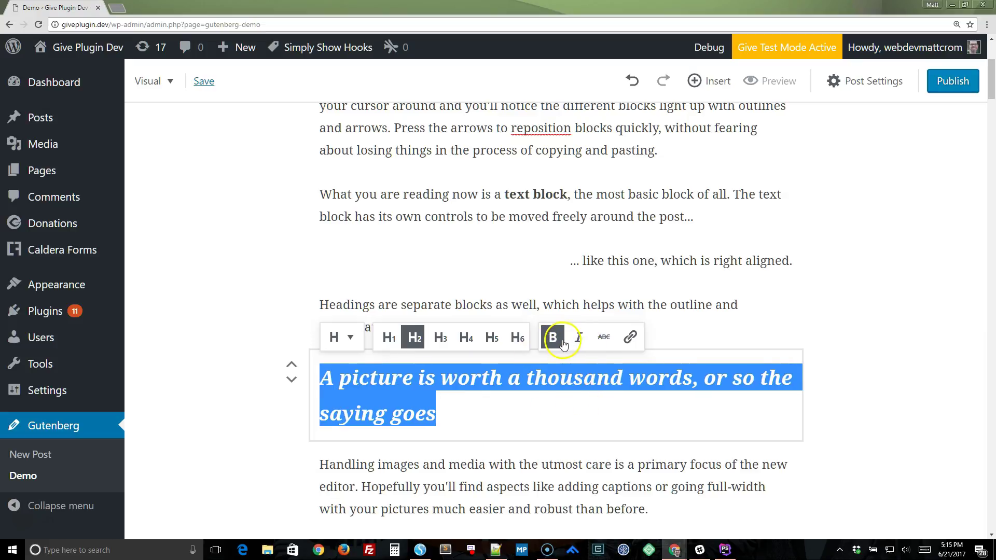
click(578, 338)
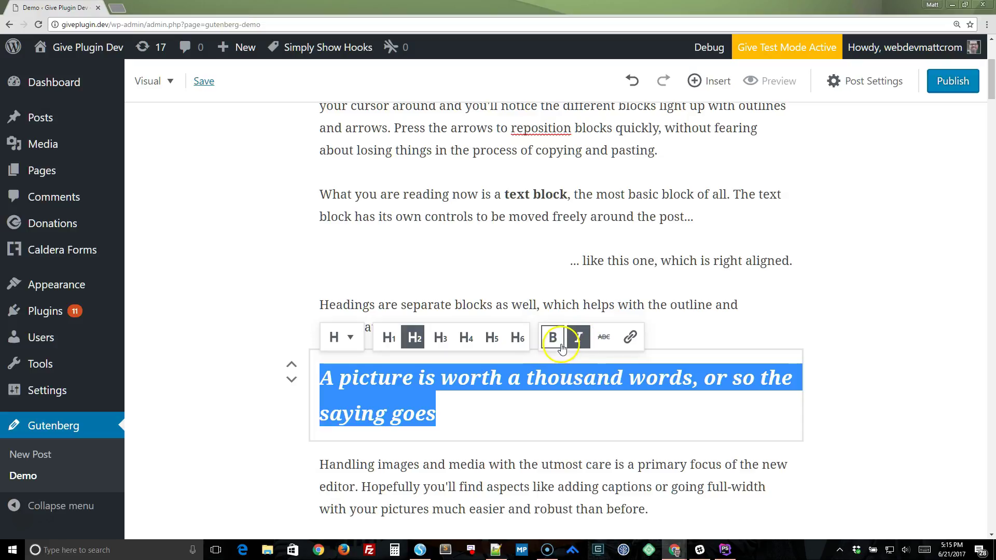
click(578, 338)
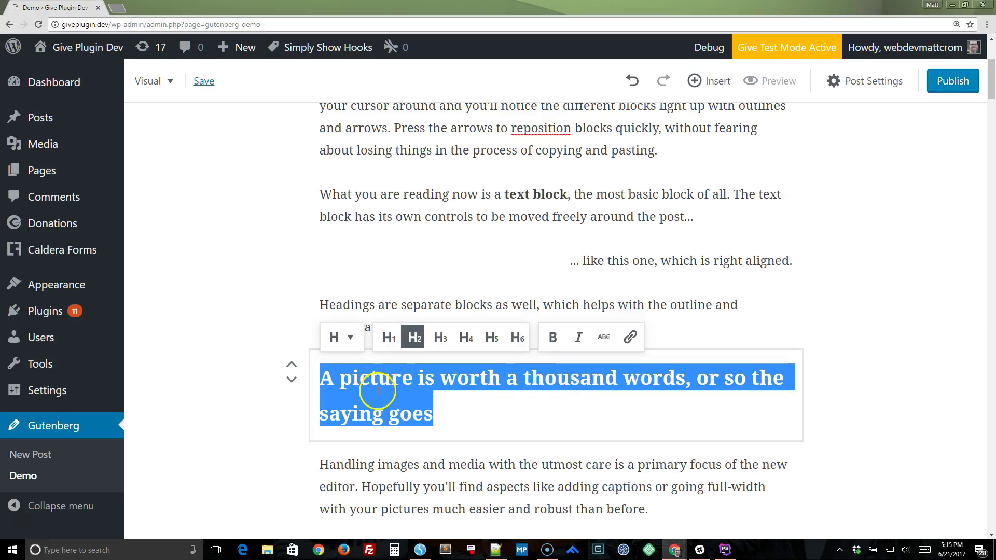
click(371, 413)
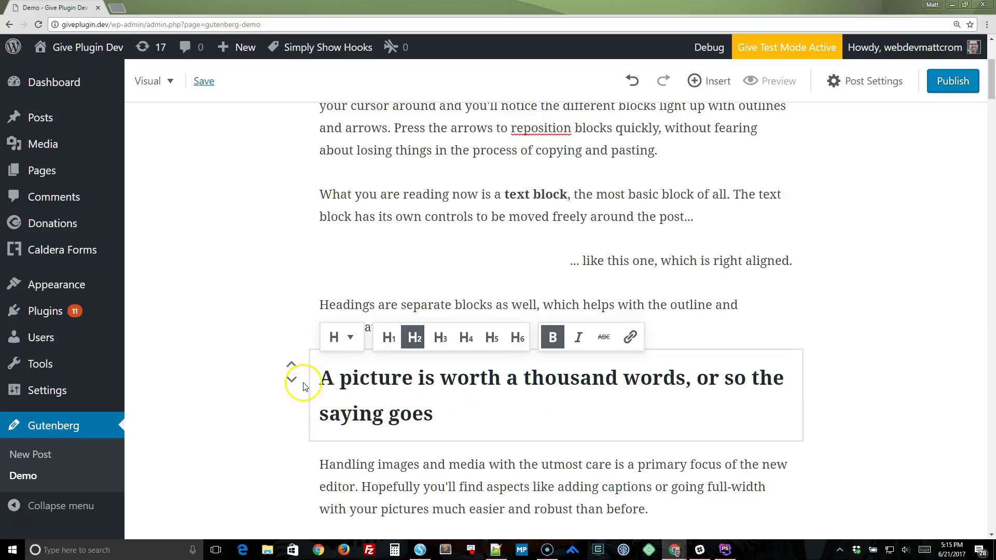
Try moving the "A picture is worth a thousand words" heading up one block and back down twice, then deselect it
click(291, 368)
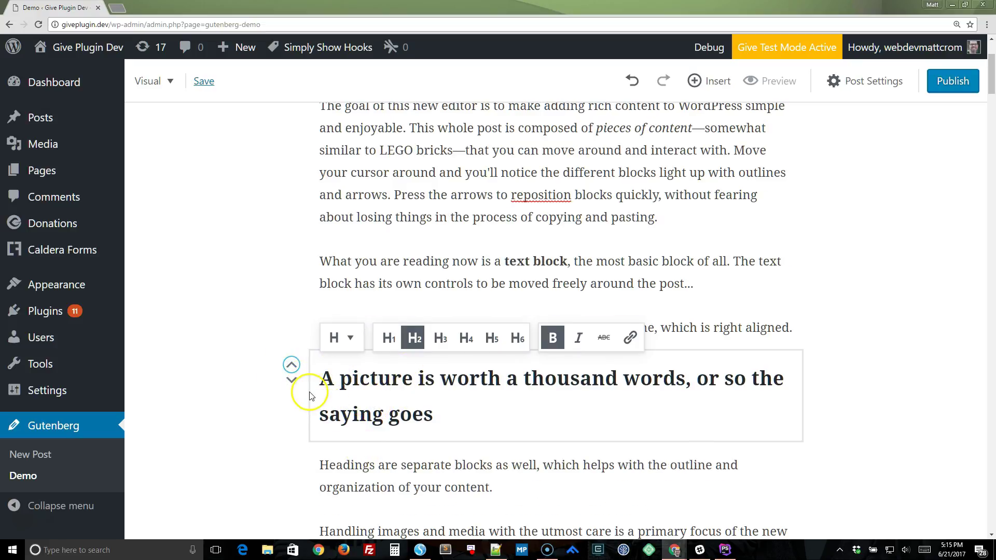
click(291, 381)
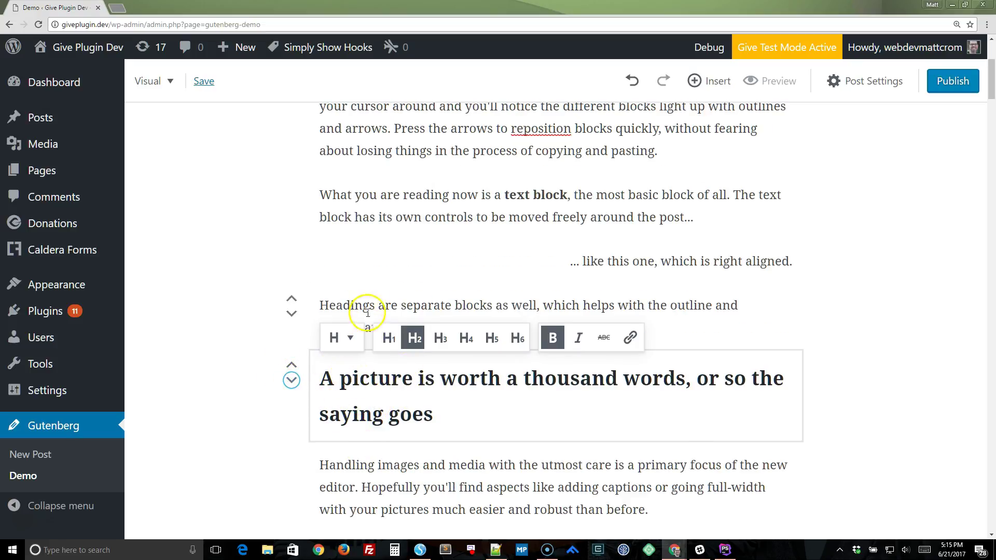
click(357, 398)
click(255, 338)
click(293, 367)
click(292, 313)
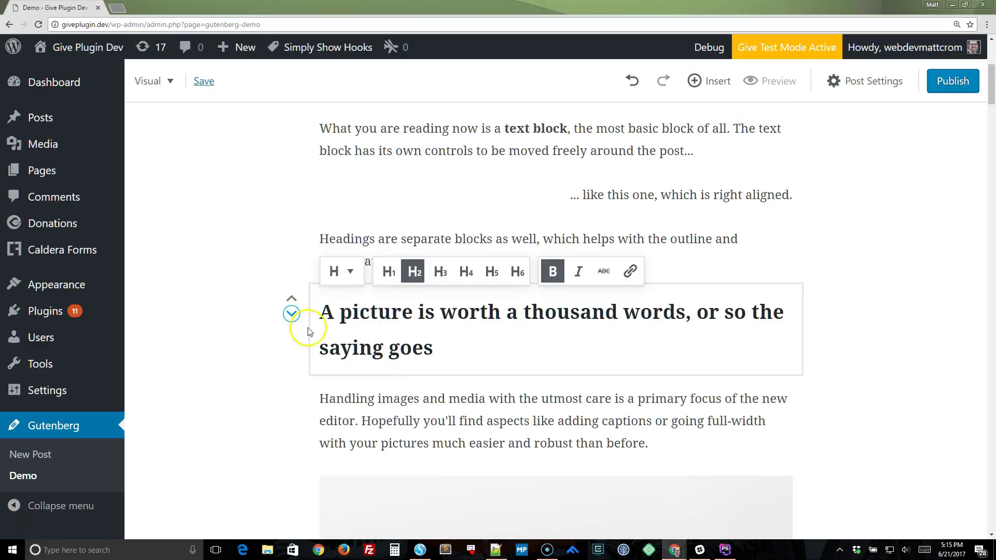
click(251, 318)
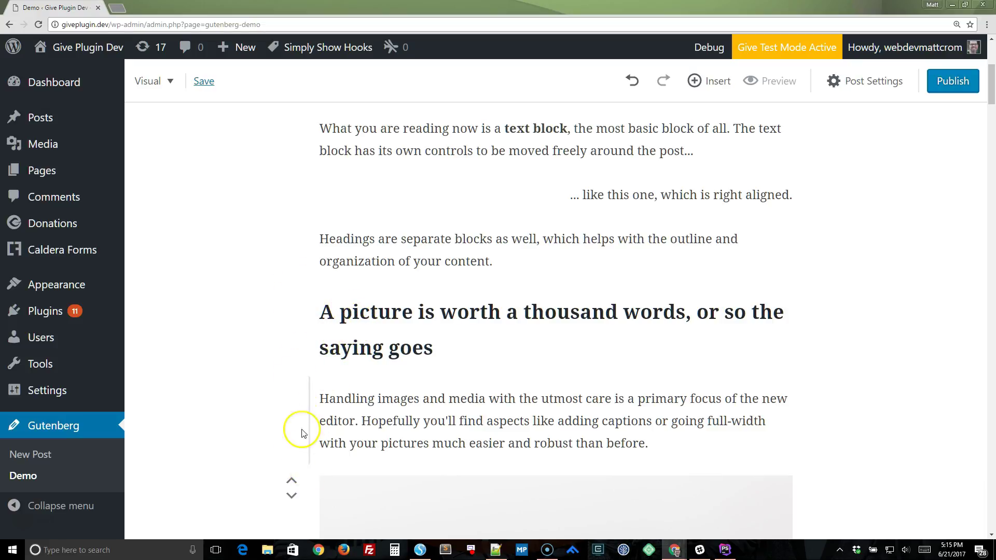
Move the "A picture is worth a thousand words" heading down four blocks to directly below "The Inserter Tool" heading
click(292, 315)
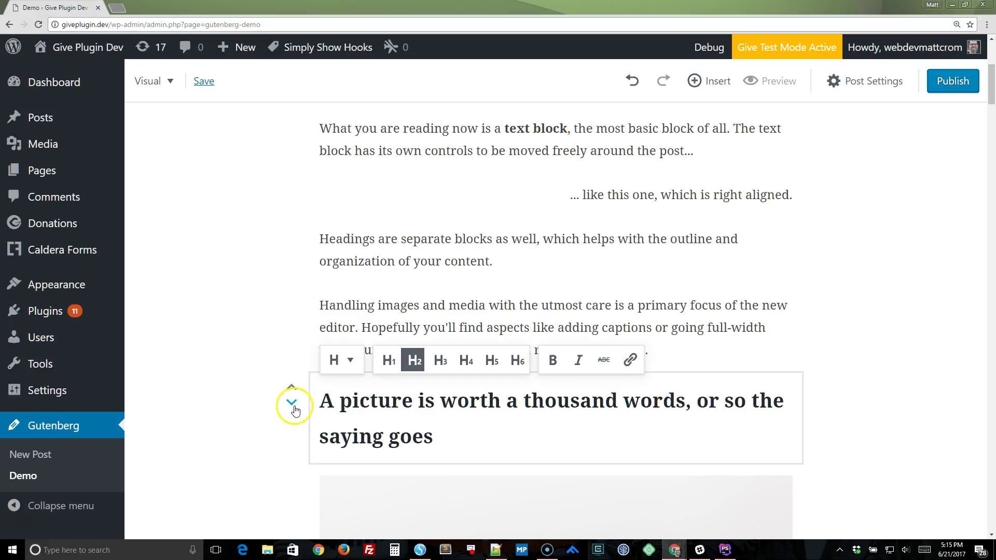
click(291, 402)
click(291, 403)
click(291, 403)
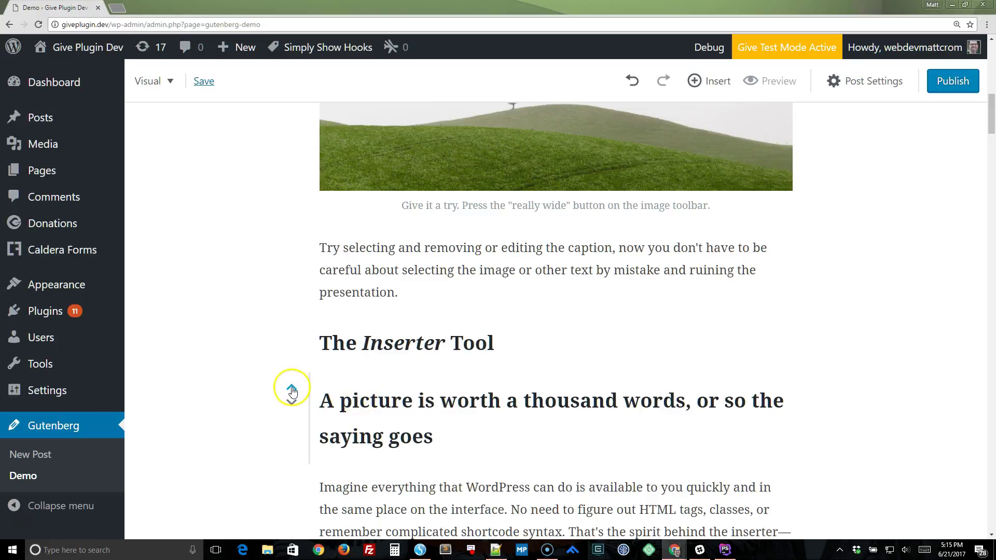
Move the "A picture is worth a thousand words" heading up four blocks to directly above the "Handling images and media" paragraph, then deselect it
click(291, 388)
click(292, 329)
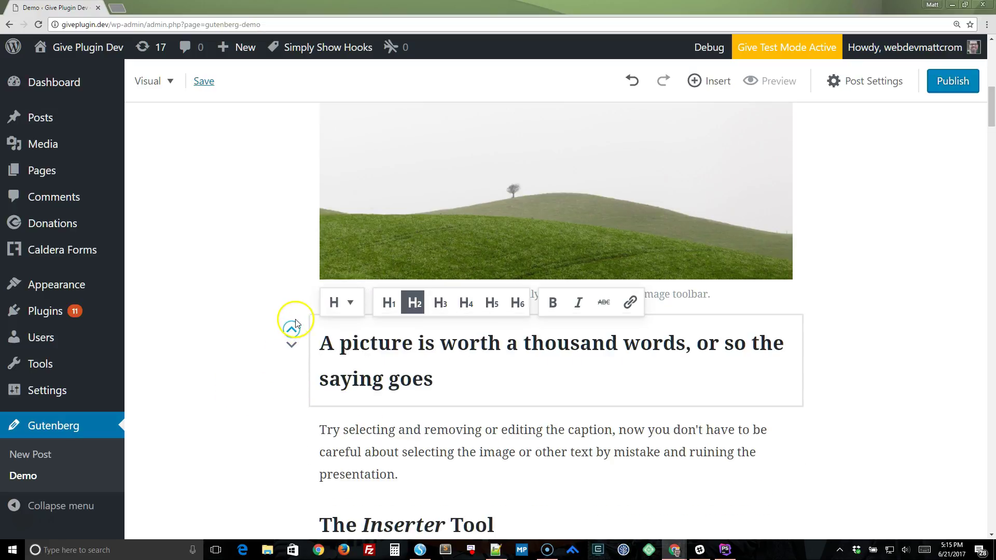
click(291, 329)
click(292, 330)
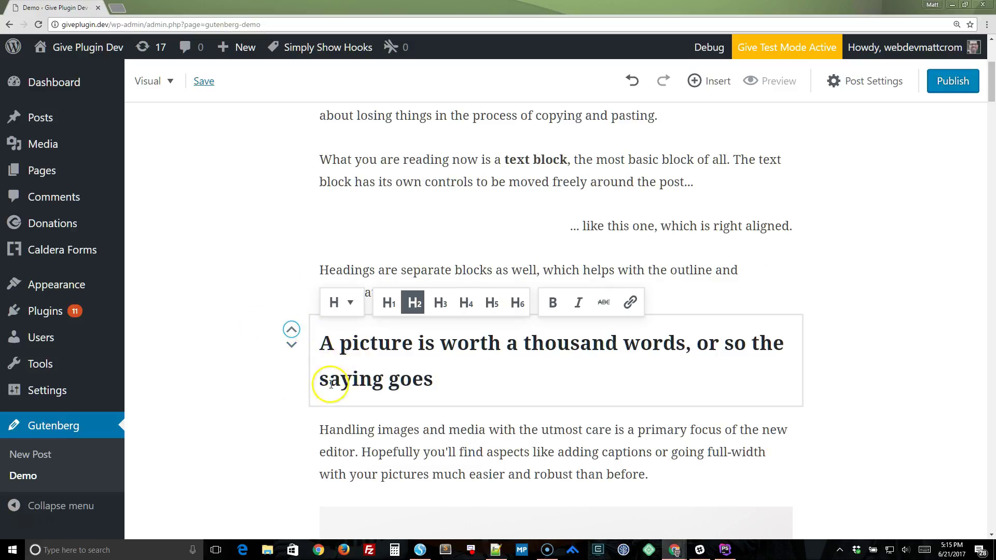
click(260, 382)
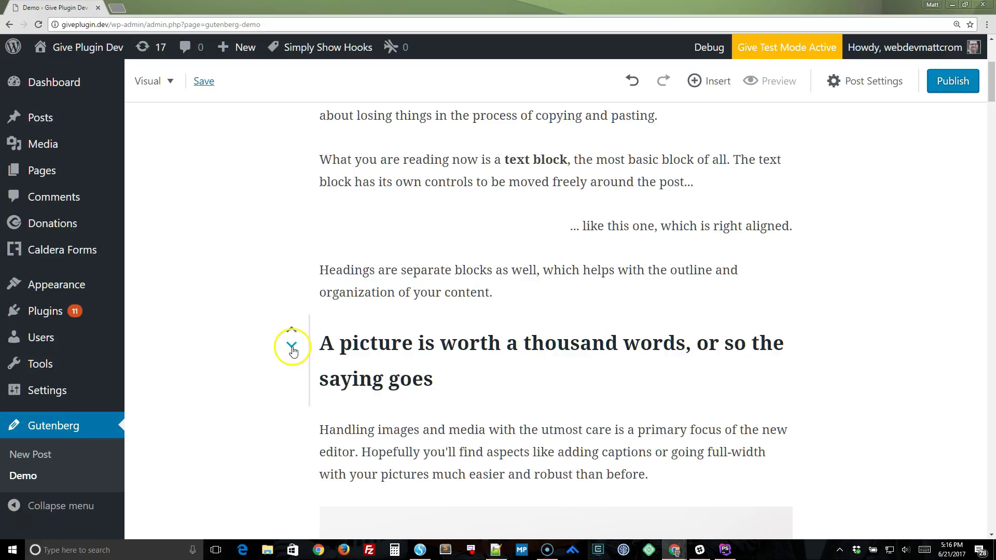
Try wide, full-width, right and center alignment on the green hill image, then align it left
scroll(389, 428, down, 2)
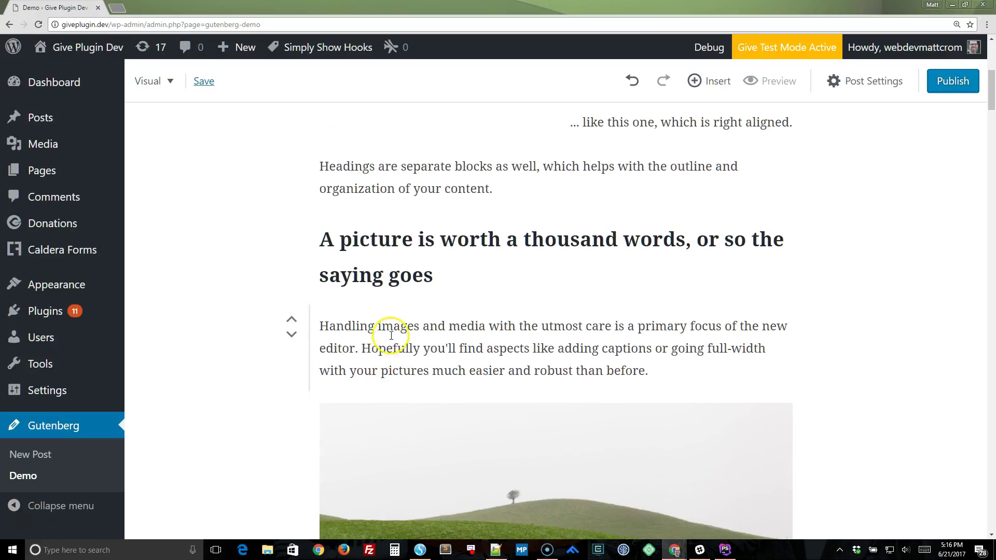
scroll(367, 330, down, 4)
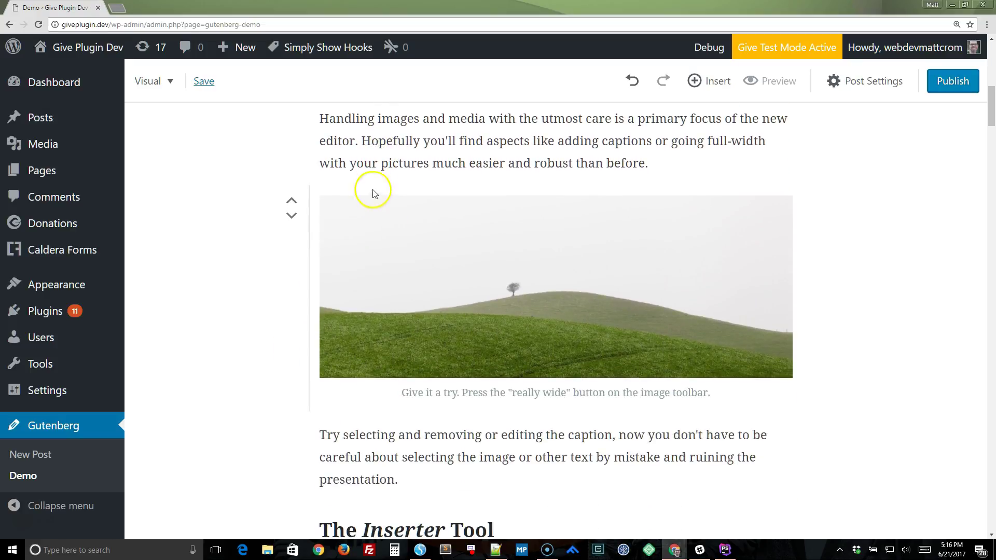
click(377, 263)
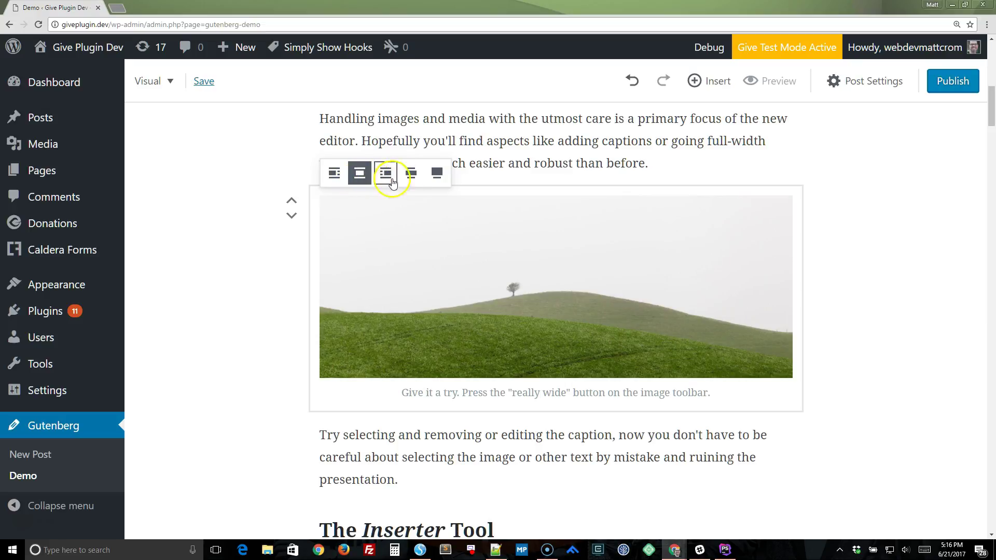
click(410, 177)
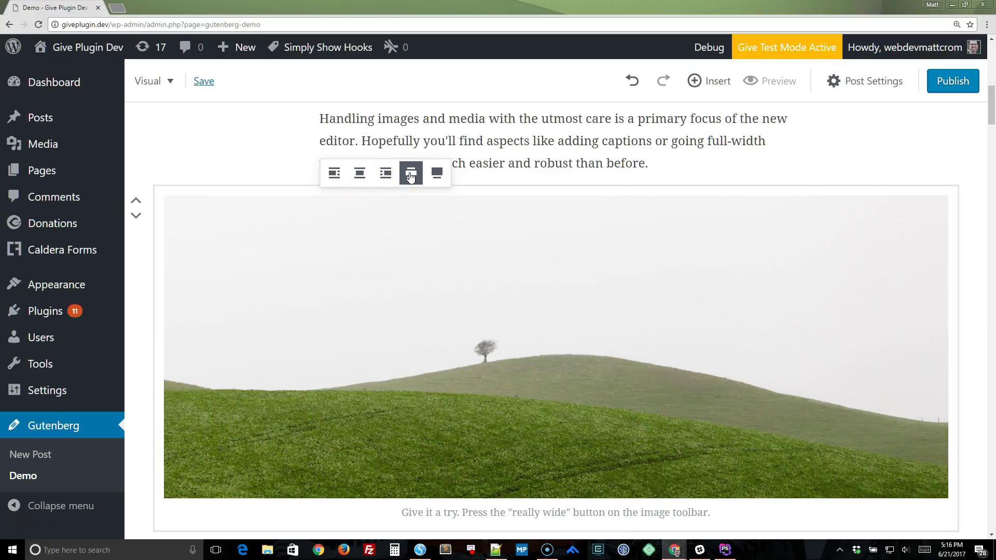
click(436, 174)
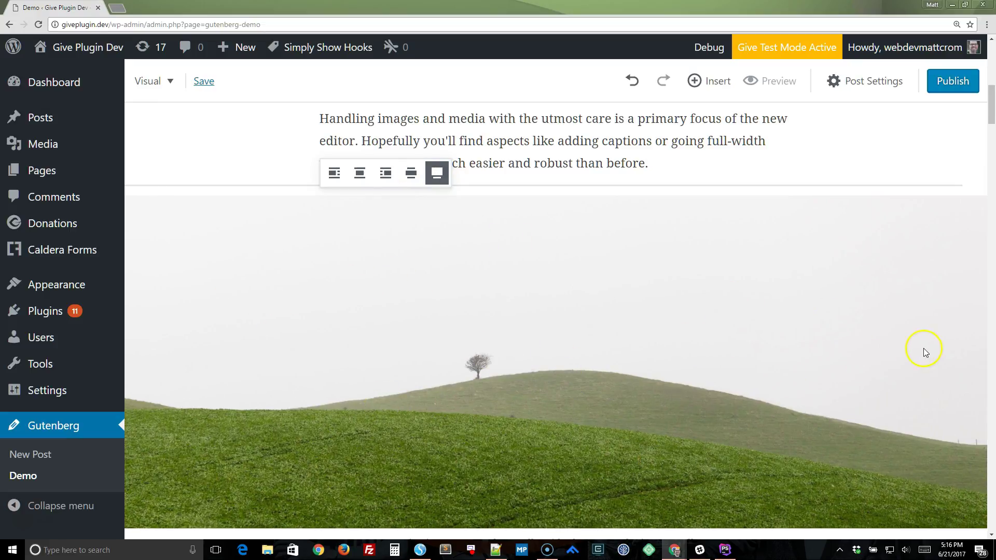
click(413, 177)
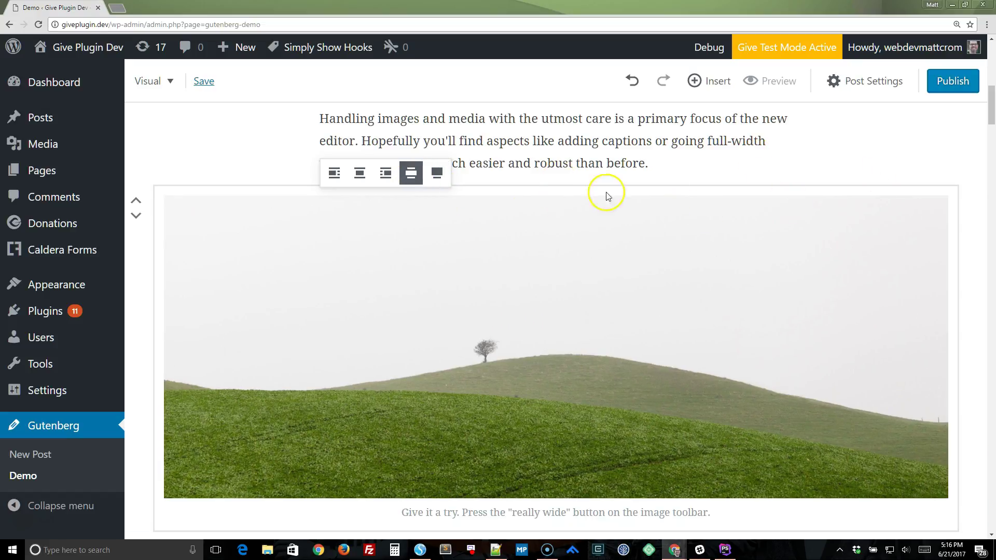
click(385, 175)
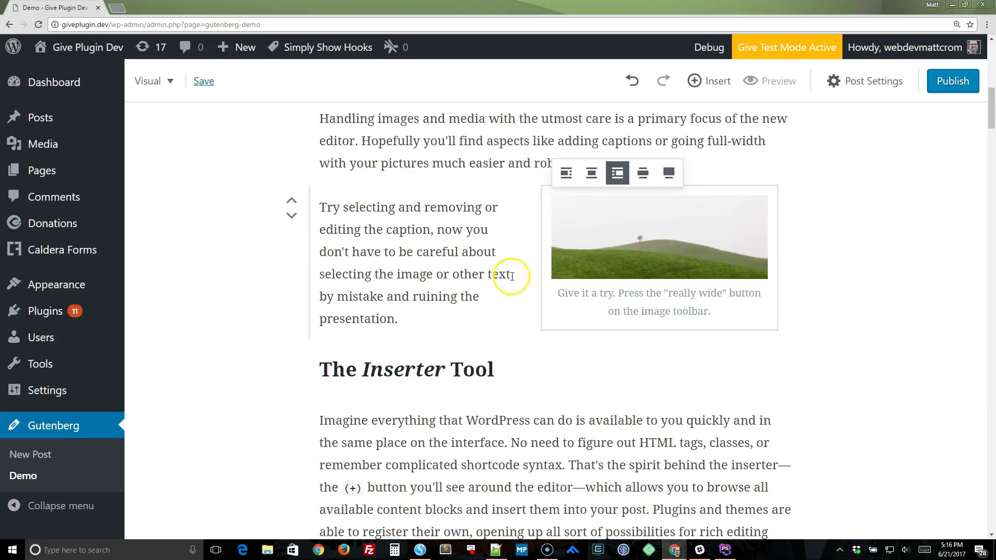
click(592, 173)
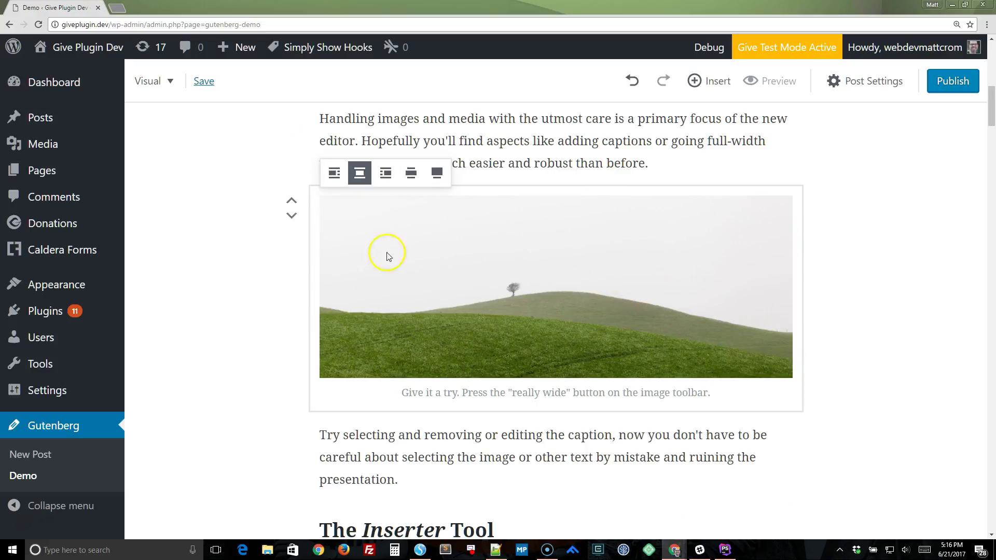
click(333, 175)
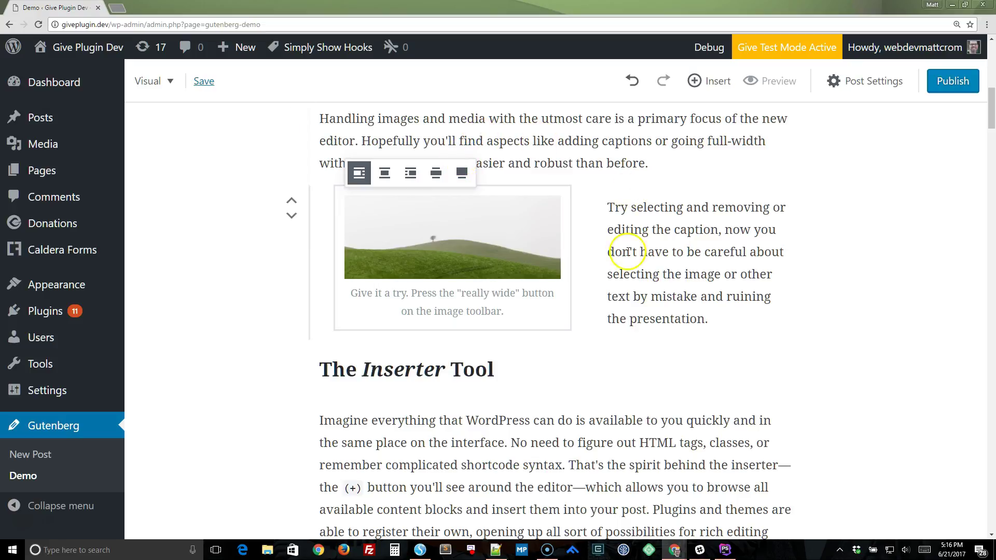
Compare the block controls of the paragraph beside the image, the image itself and its caption
click(628, 233)
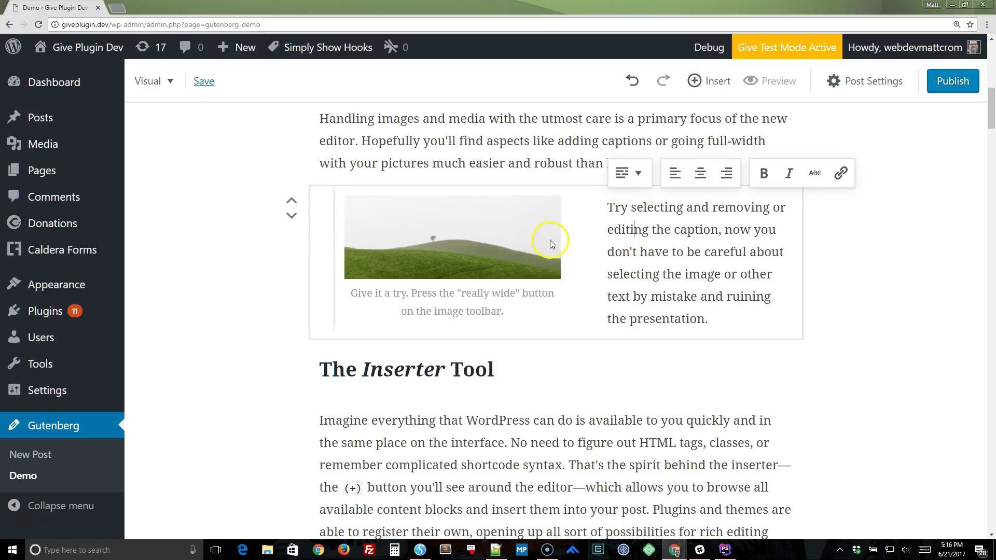
click(464, 247)
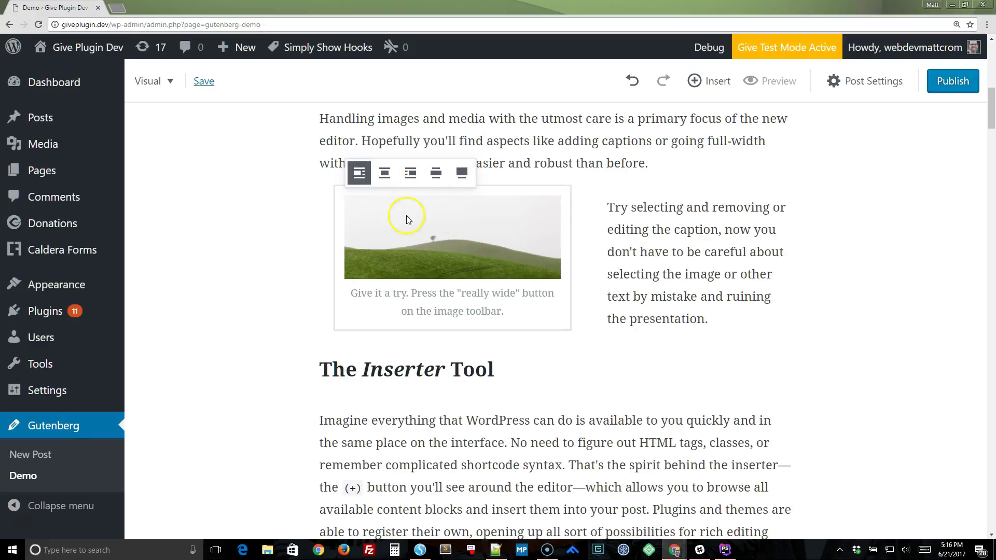
click(437, 294)
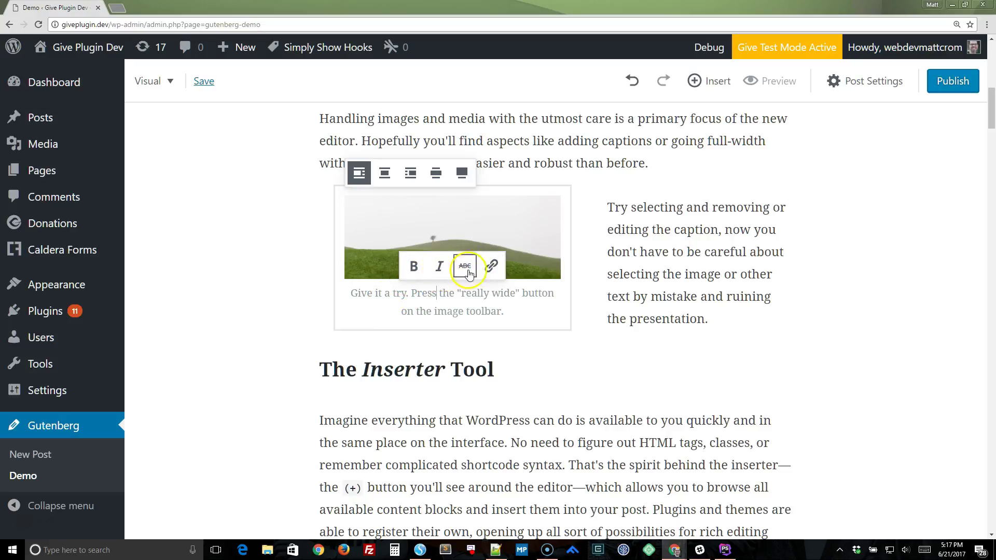
Try selecting individual words within the left-aligned hill image's caption
drag(470, 294, 495, 292)
click(470, 295)
click(466, 293)
drag(466, 294, 487, 292)
click(472, 294)
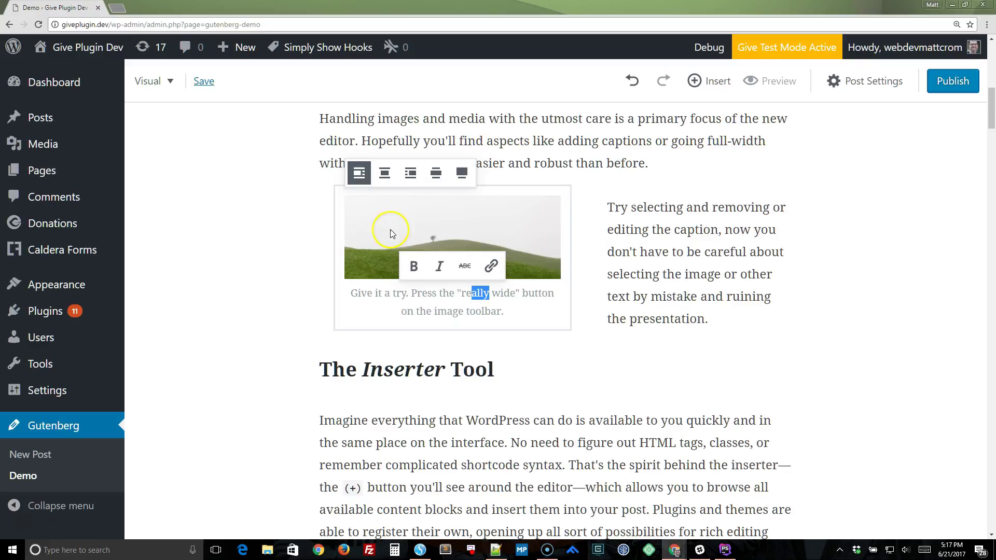
mouse_move(366, 298)
mouse_down()
mouse_move(417, 293)
mouse_move(380, 297)
mouse_up()
click(367, 295)
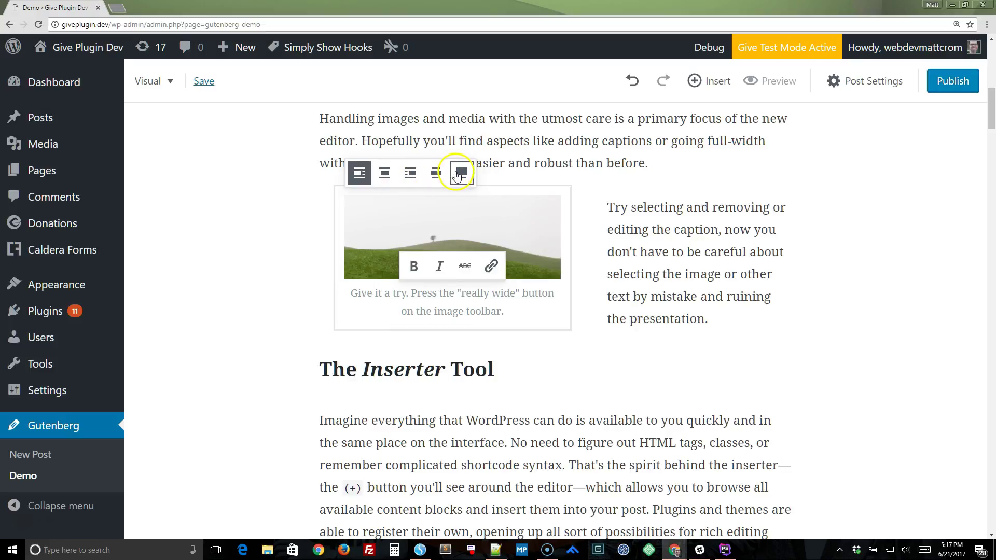
Center the hill image and try bold on "Press the "really wide" button on" in its caption, then remove the bold
click(384, 173)
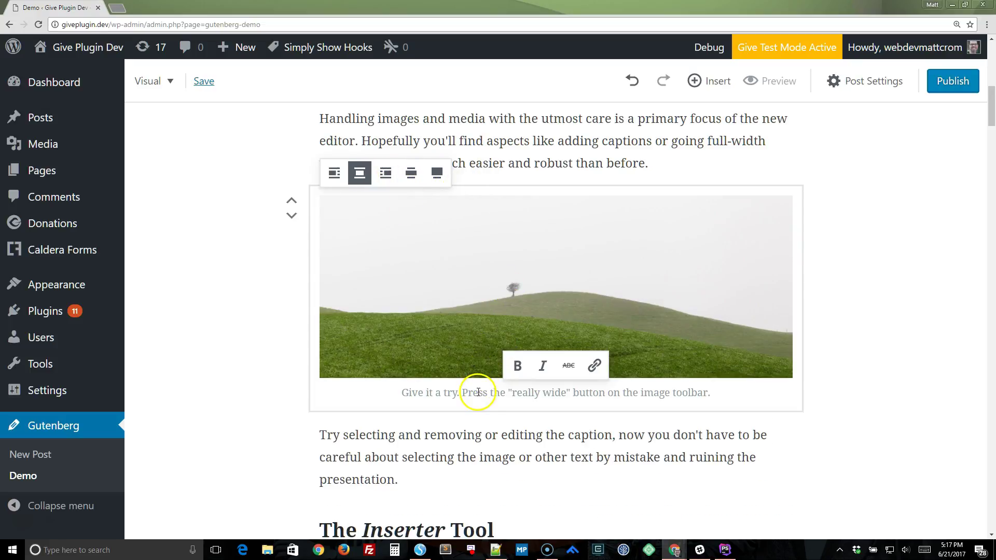
drag(462, 394, 609, 387)
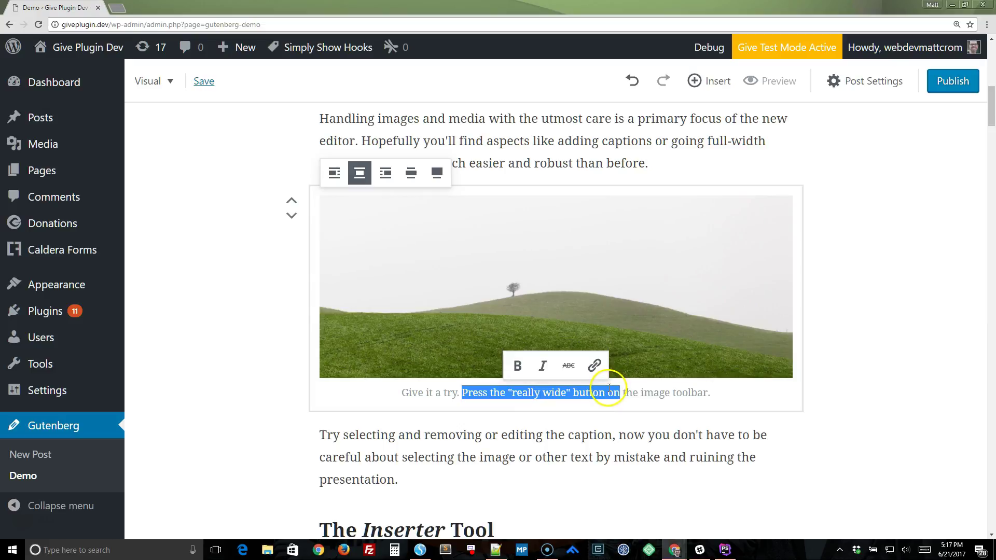
click(518, 366)
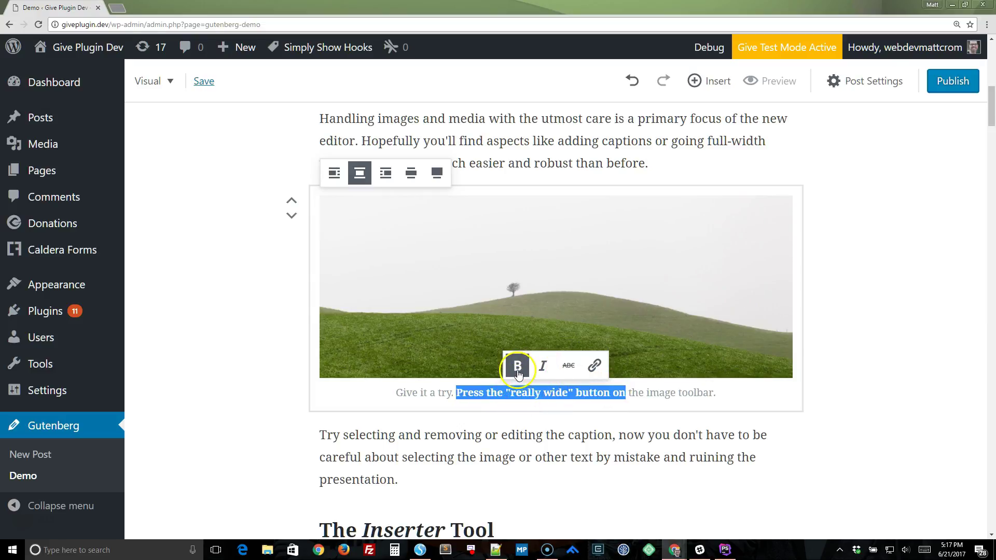
click(517, 367)
click(447, 396)
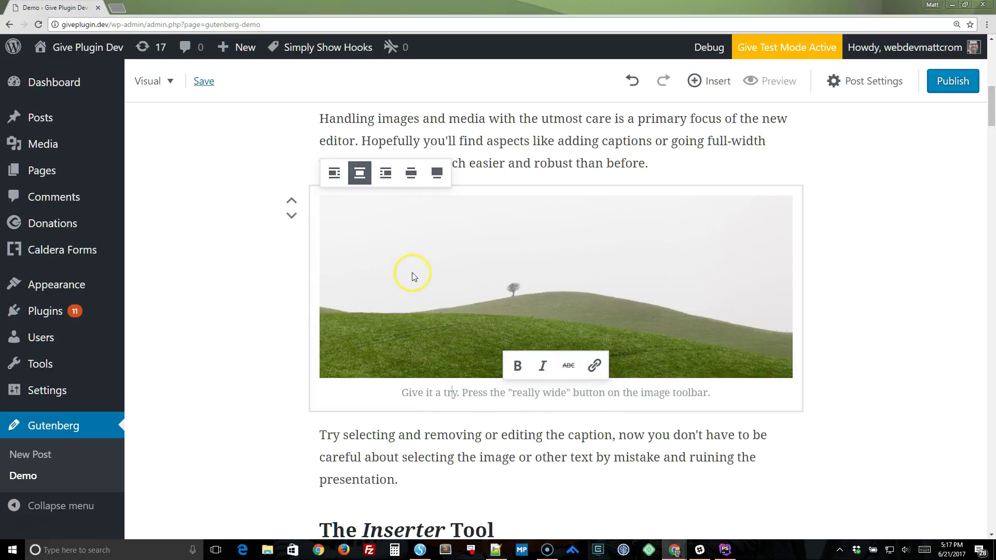
Align the hill image left again and try selecting its caption text, then select the paragraph beside it
click(335, 174)
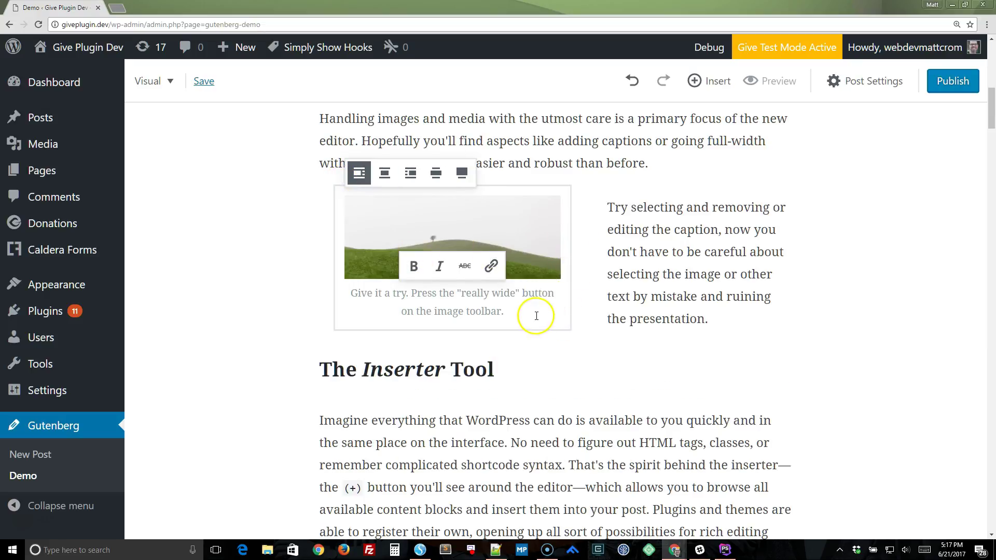
drag(522, 296, 473, 301)
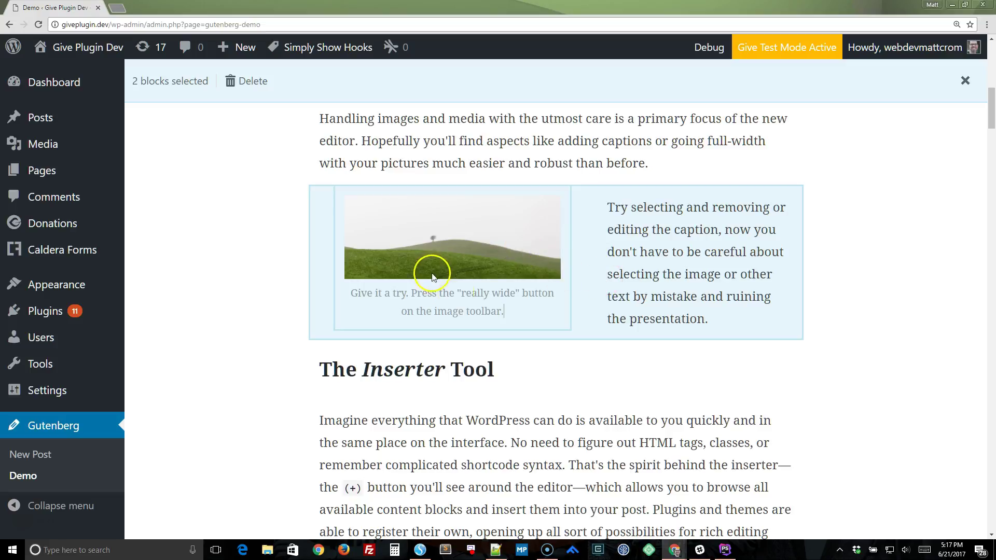
click(459, 305)
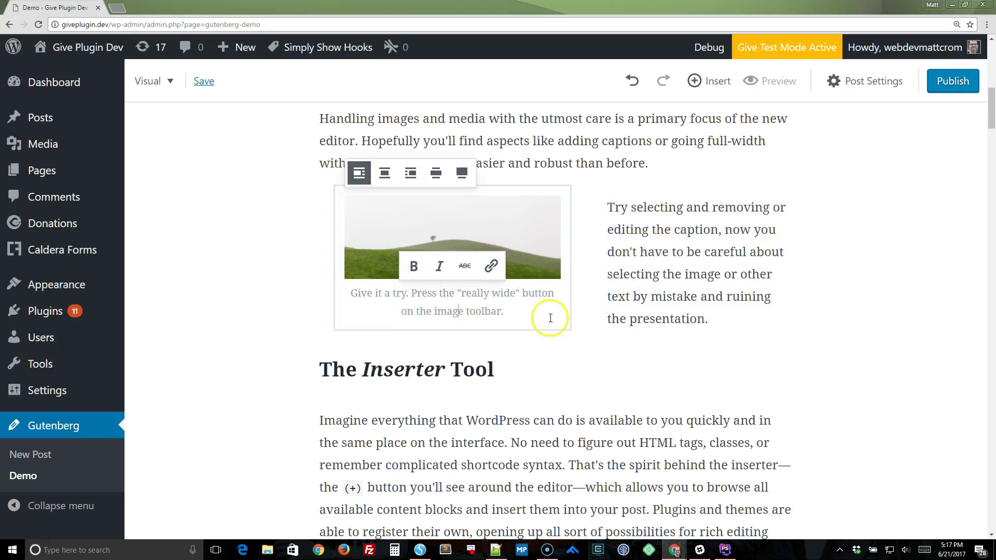
click(612, 274)
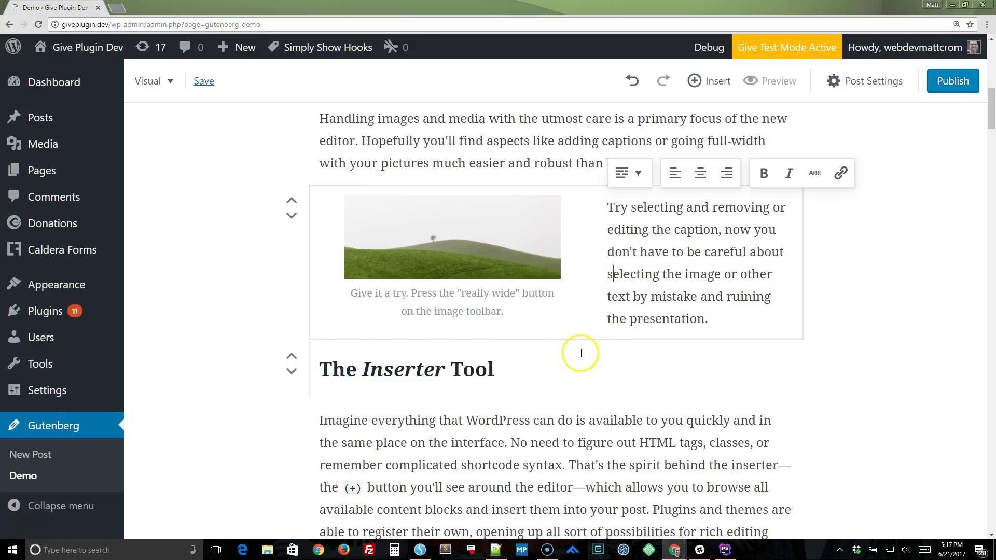
Try right alignment on the "Help build Gutenberg" button block, then align it left
scroll(578, 351, down, 10)
click(404, 396)
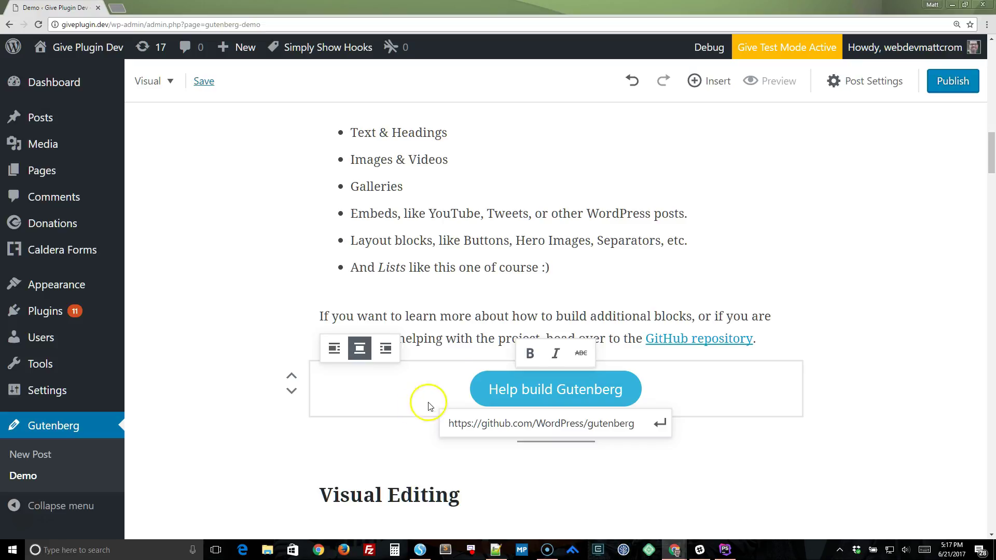
click(454, 334)
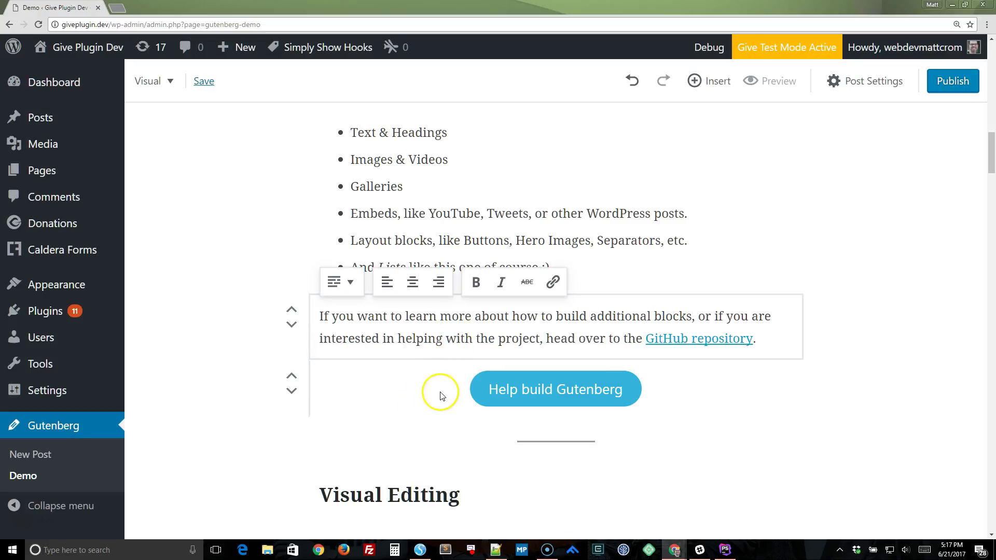
click(450, 389)
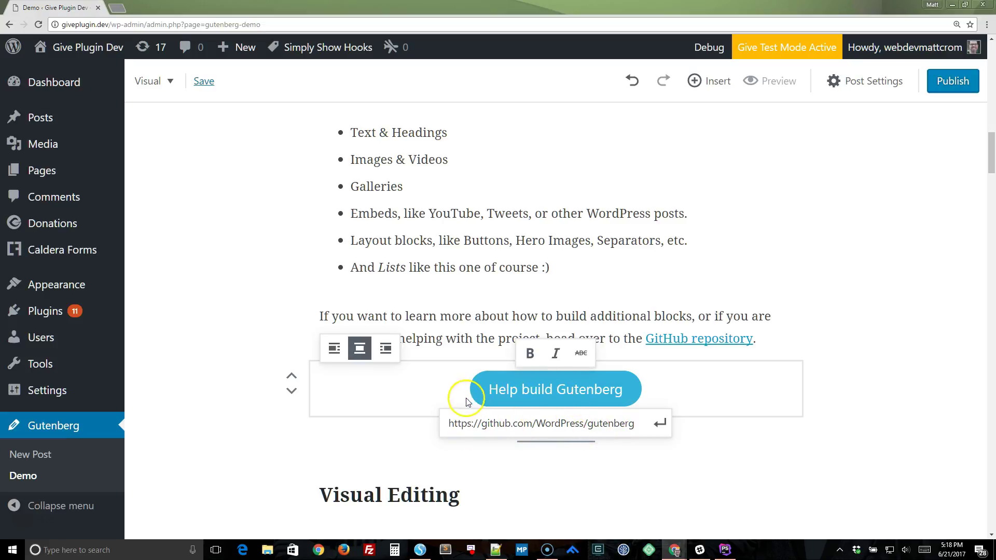
click(385, 348)
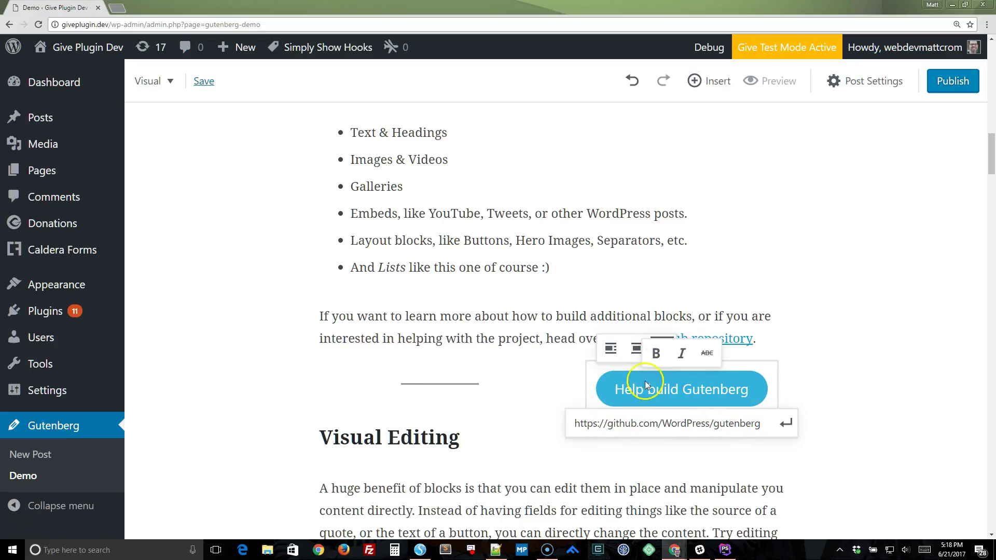
click(612, 351)
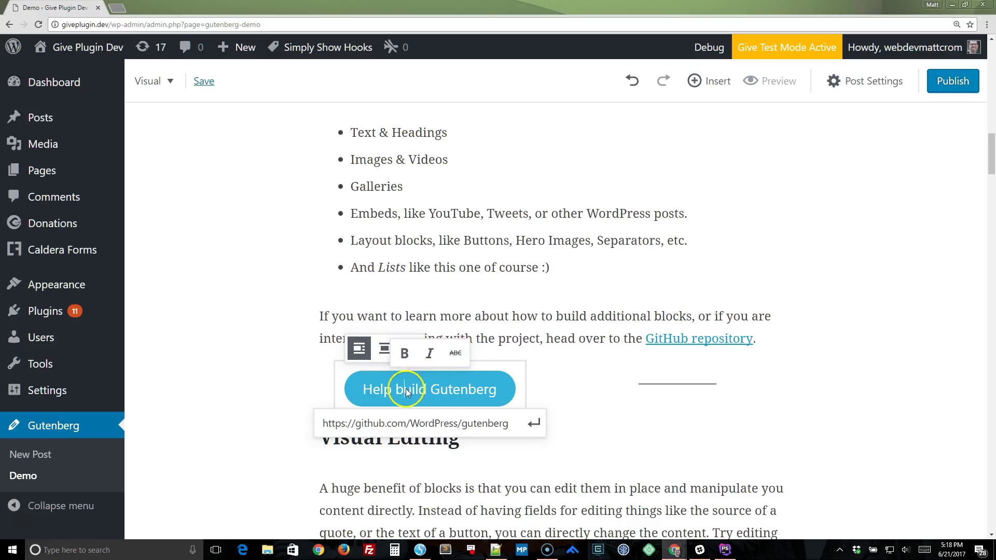
Try selecting the "Help build Gutenberg" button's label text, then select the paragraph above the button
drag(434, 396, 373, 394)
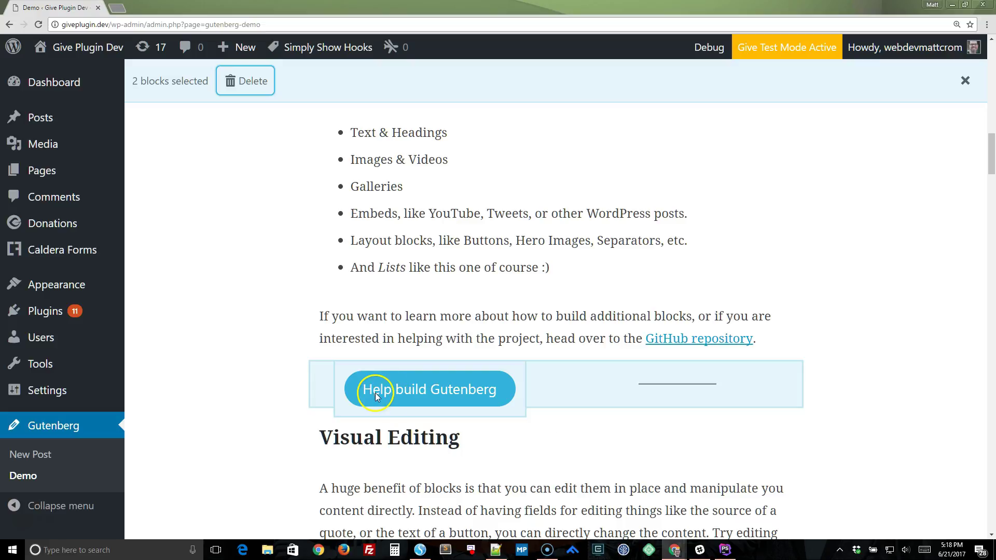
click(404, 397)
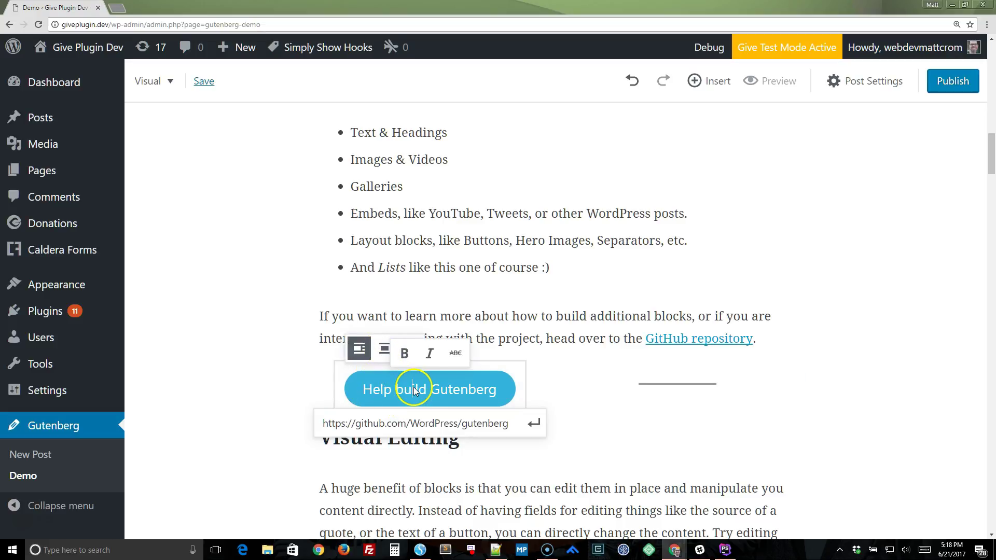
click(529, 318)
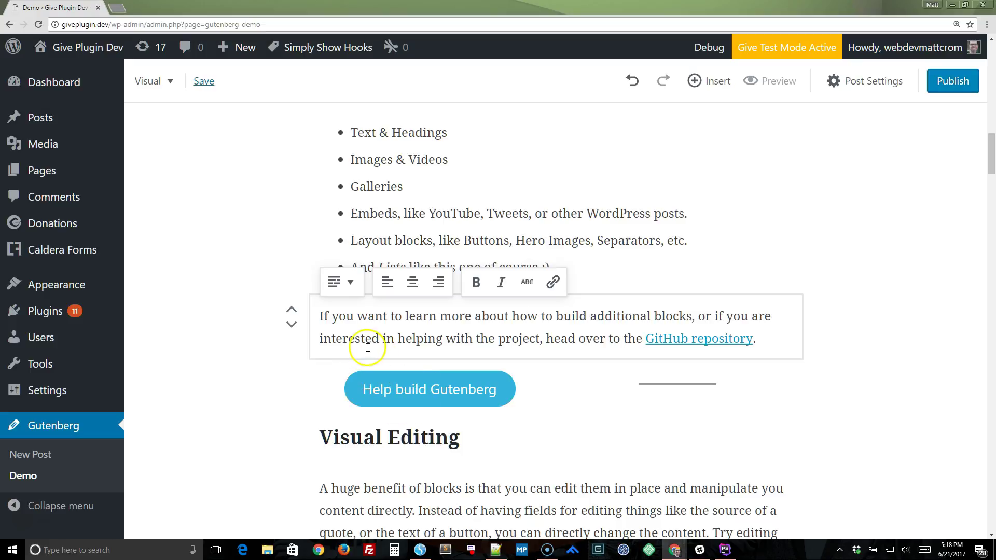
Select the paragraph below the "Visual Editing" heading and bring the quote that follows it into view
scroll(389, 382, down, 2)
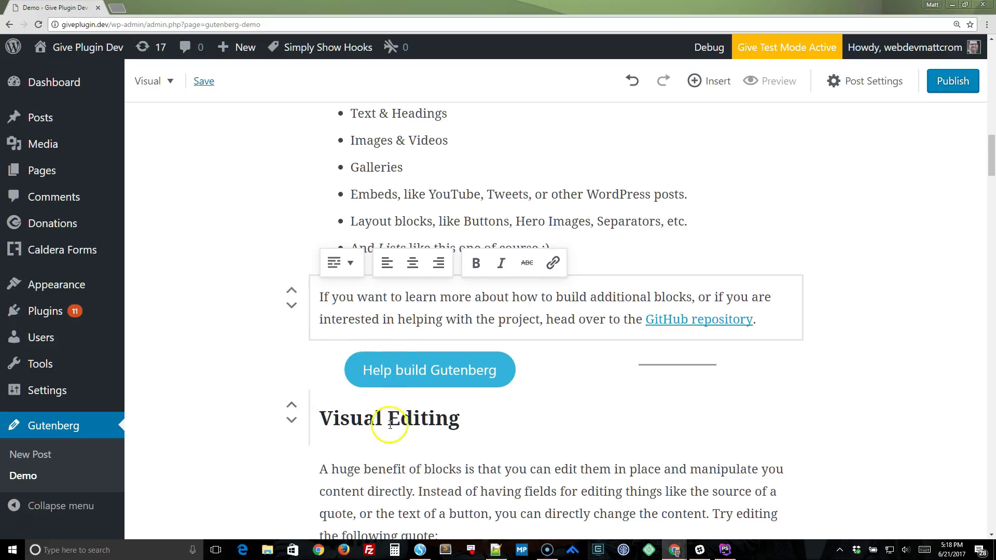
scroll(387, 373, down, 2)
click(384, 285)
scroll(382, 363, down, 2)
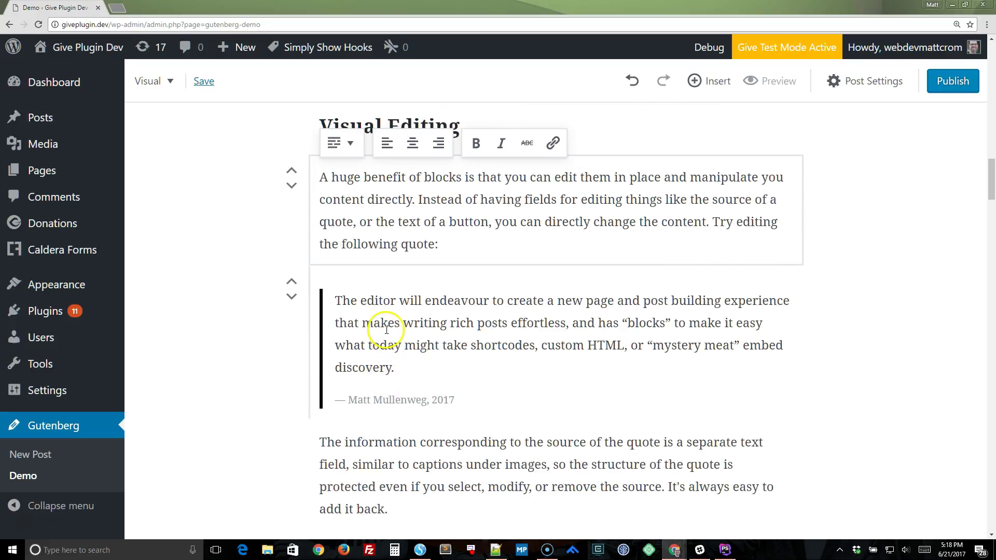
Try the second quote style on the quote under "Visual Editing", then return it to the first style
click(388, 323)
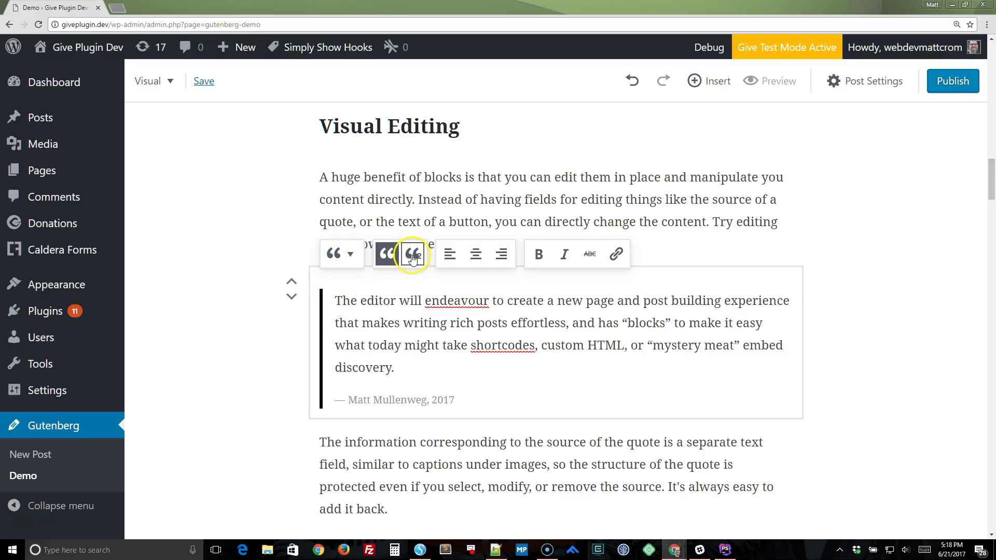
click(342, 301)
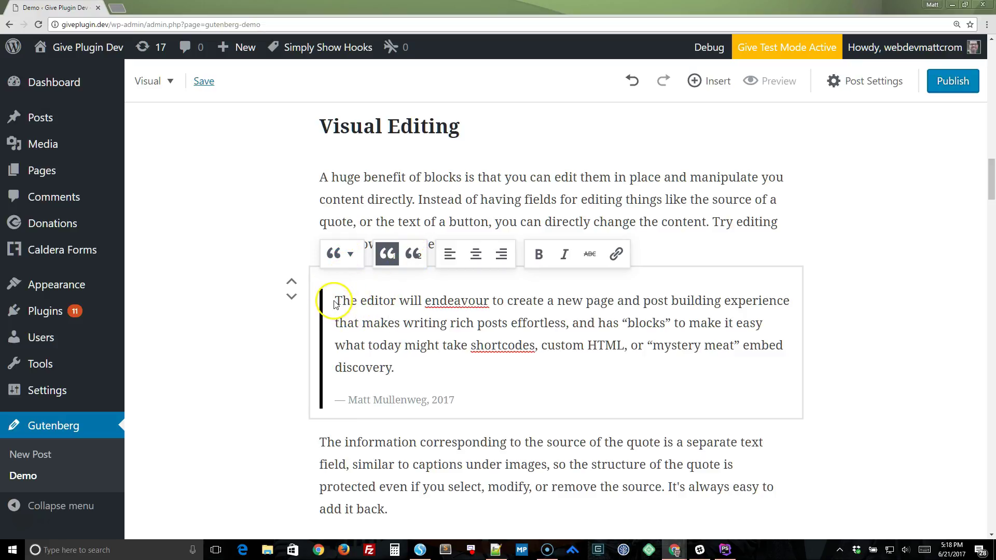
drag(336, 302, 342, 301)
click(343, 301)
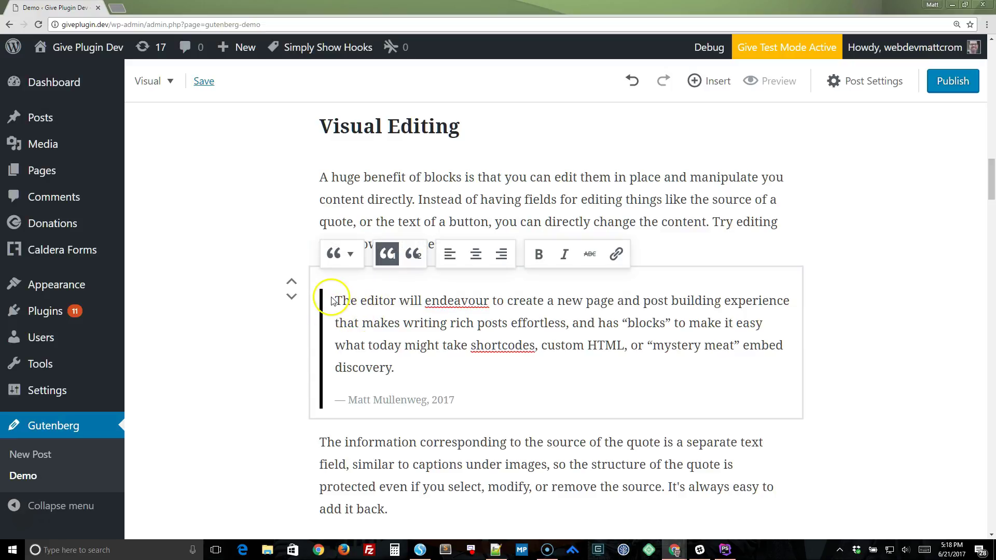
click(413, 258)
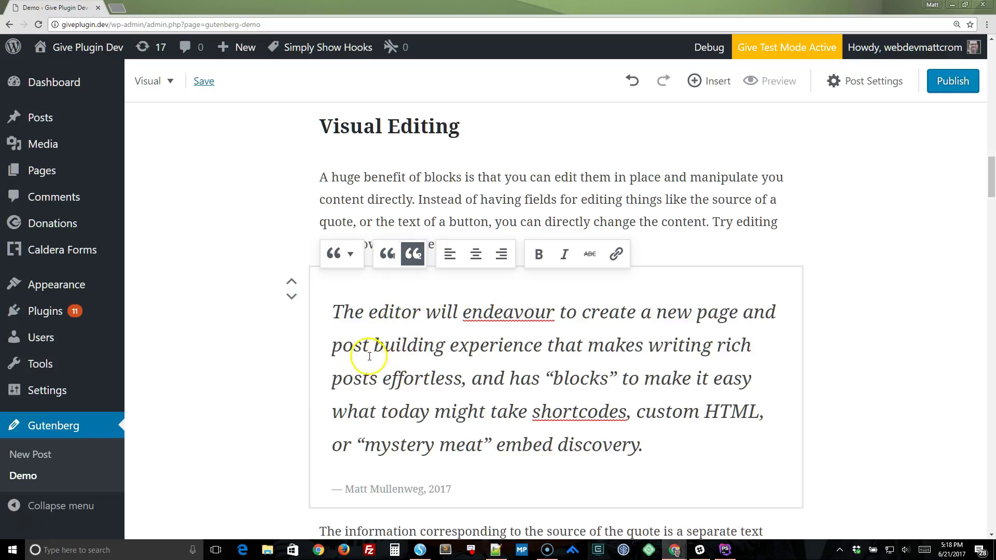
click(387, 253)
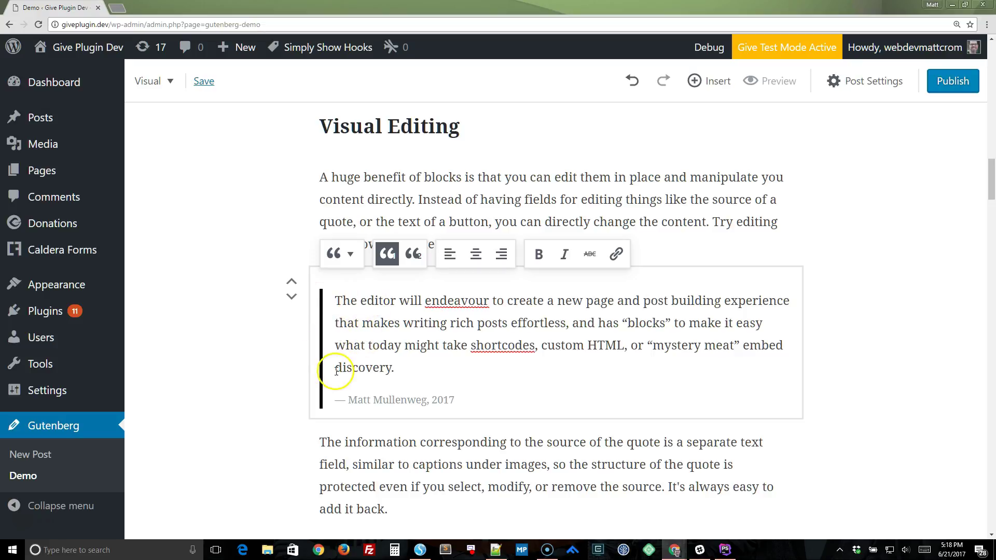
click(413, 253)
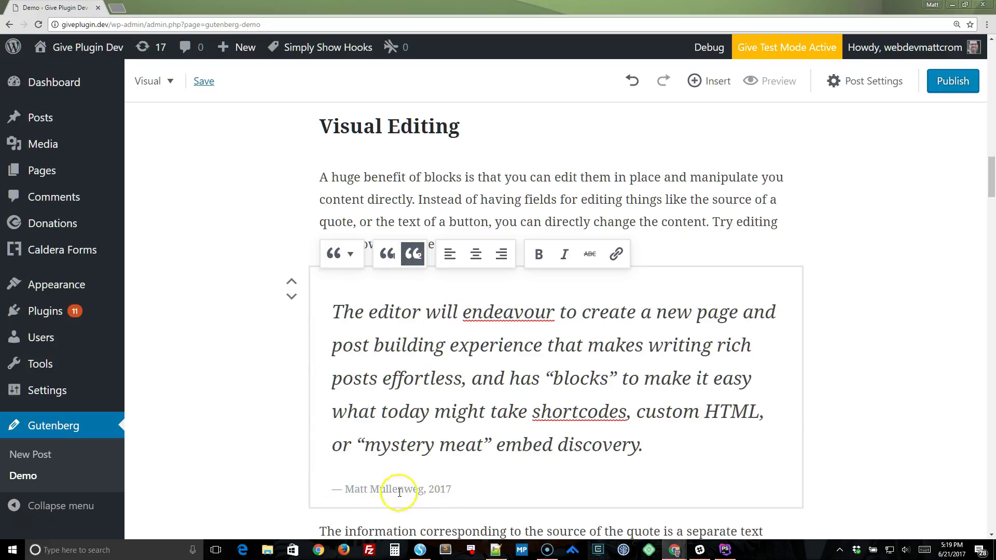
click(387, 254)
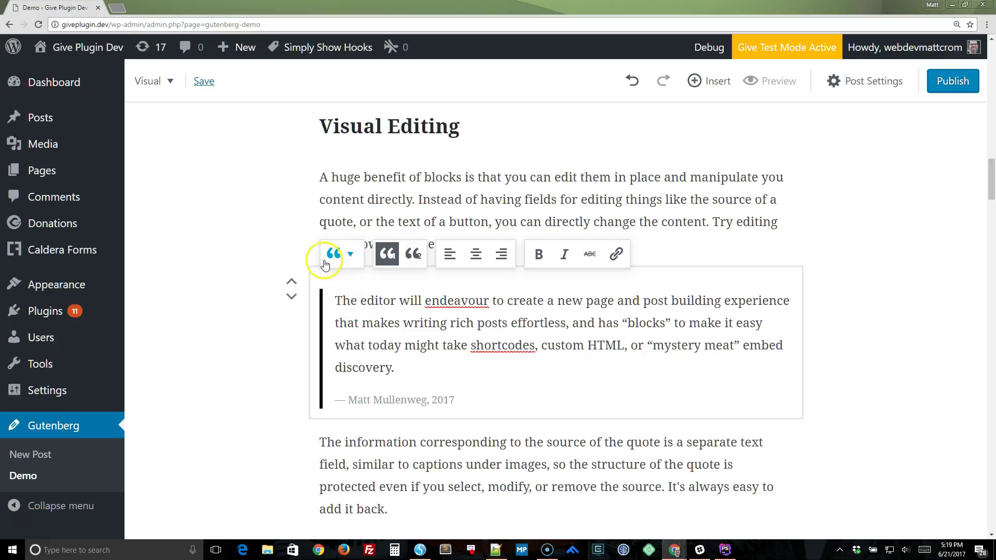
View the block types the quote can be converted to, then select the paragraph above the quote without converting anything
click(352, 255)
click(358, 285)
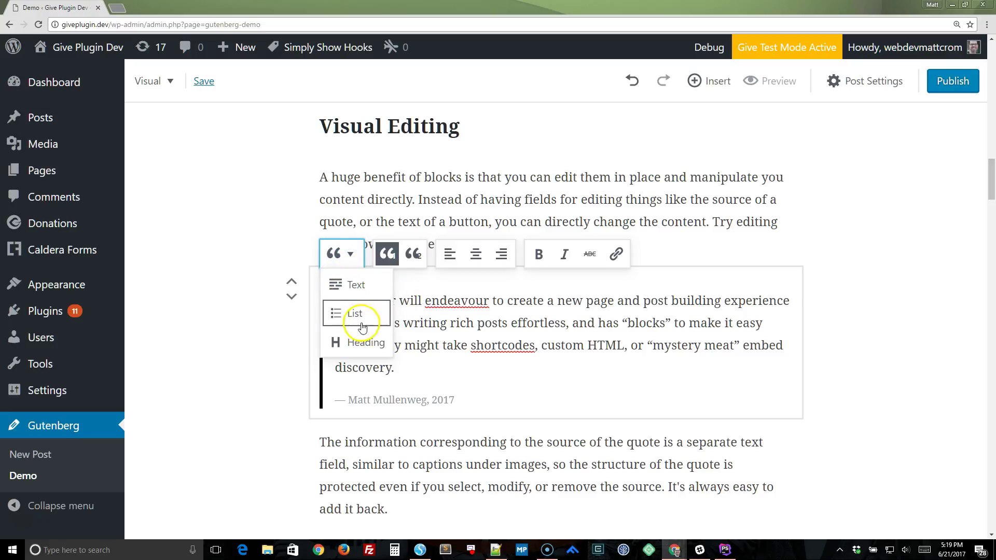
click(414, 295)
click(445, 201)
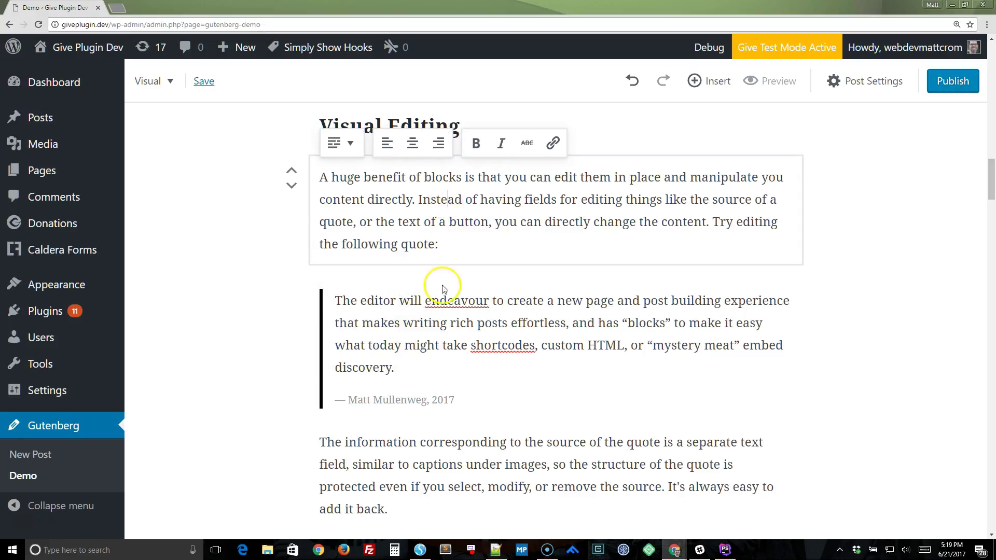
Select the "There is no greater agony" quote to view its style controls, then select the separator line below it
scroll(441, 315, down, 5)
click(397, 319)
scroll(397, 319, down, 2)
click(391, 334)
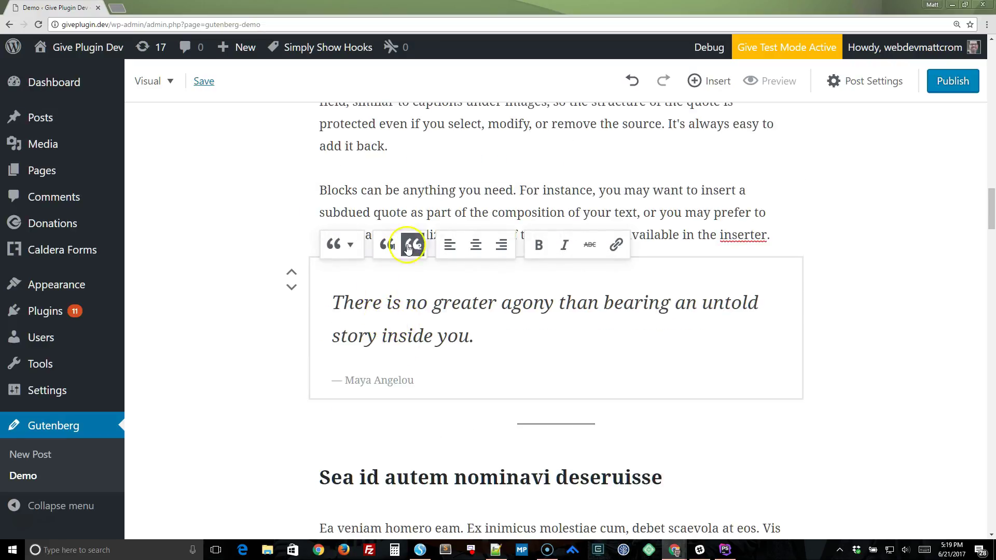
scroll(457, 343, down, 2)
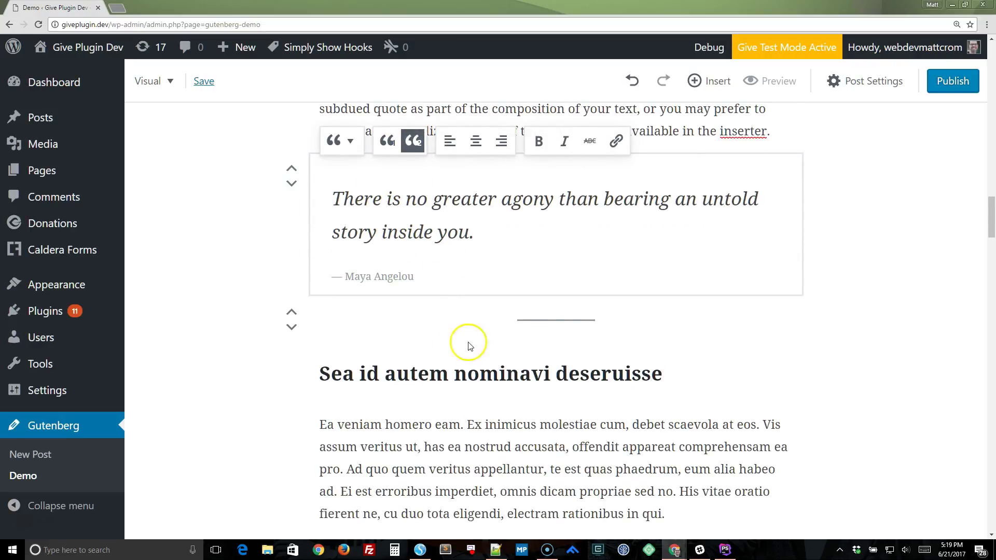
click(552, 325)
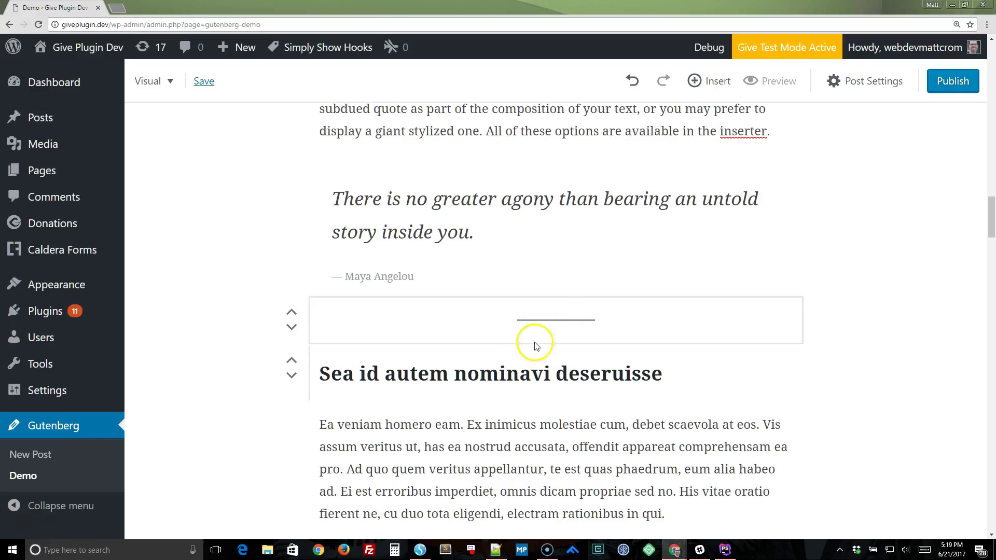
Select the blue mountain image further down the post, then the code block containing the MyButton function
scroll(482, 333, down, 8)
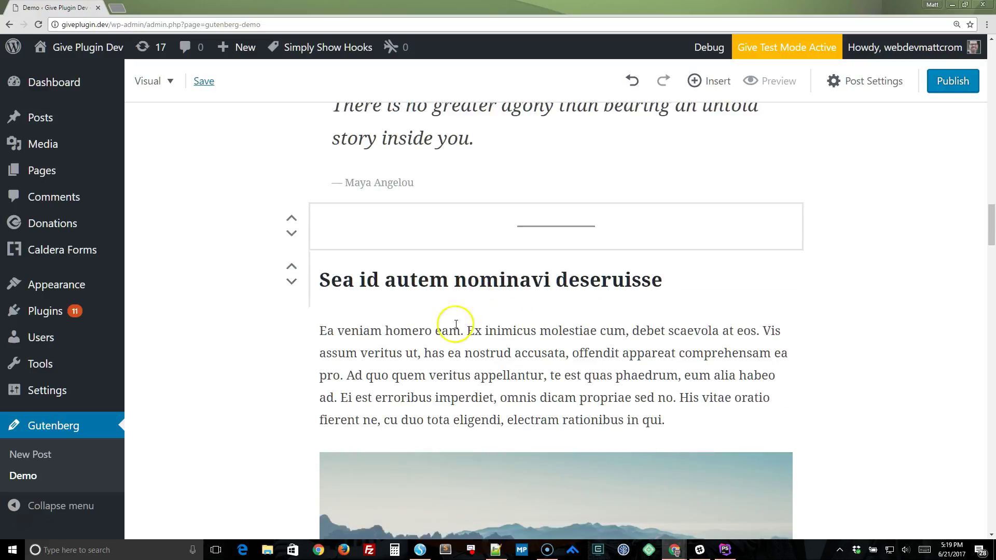
scroll(415, 297, down, 8)
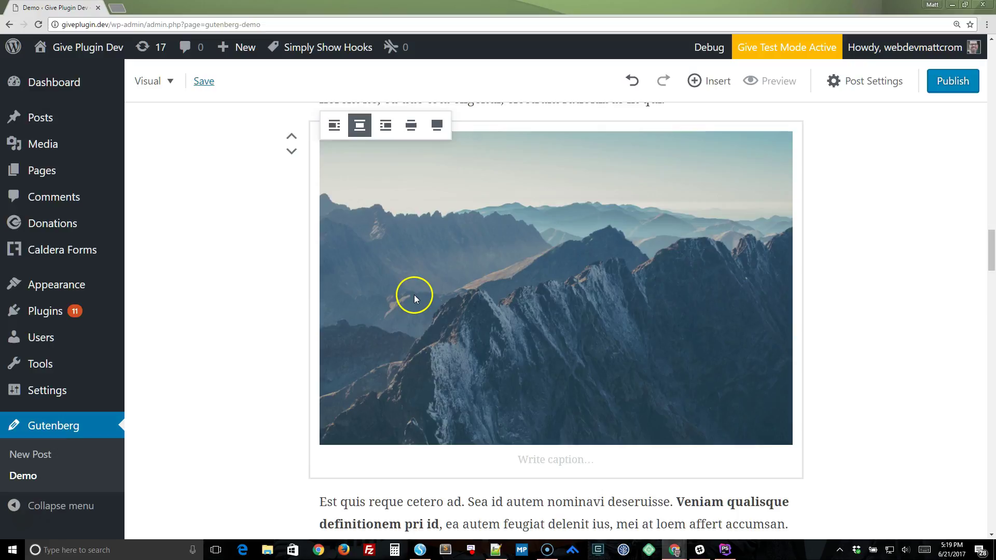
scroll(416, 297, down, 3)
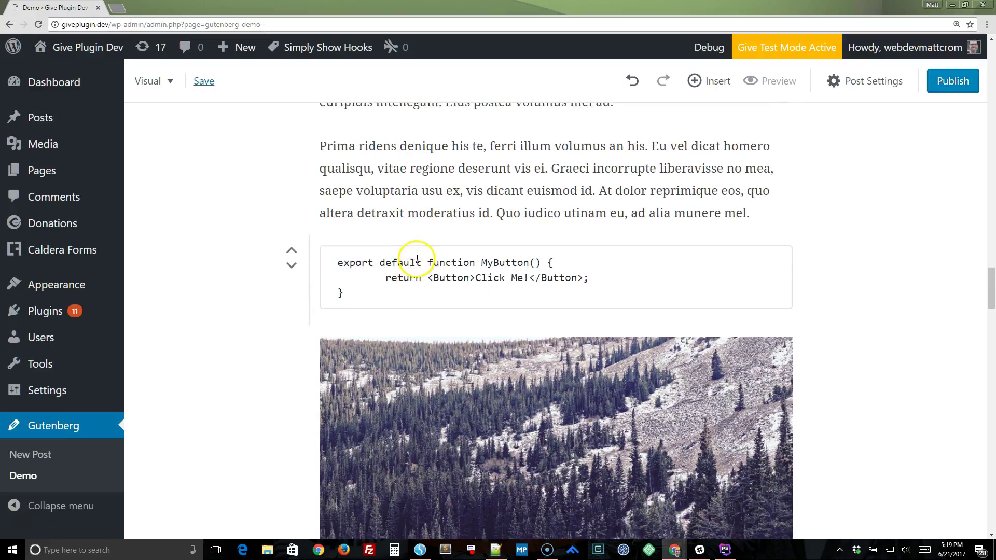
scroll(396, 223, up, 1)
drag(387, 232, 386, 219)
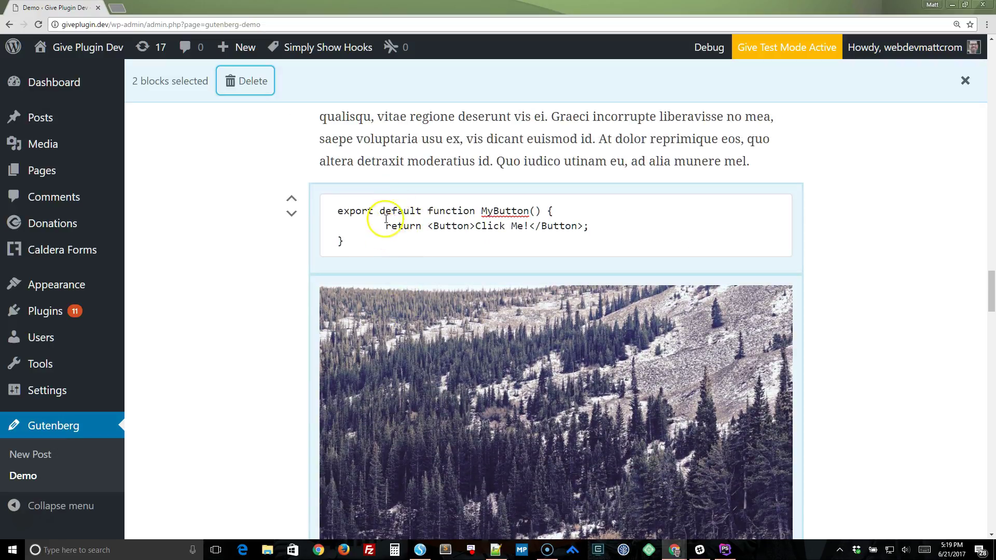
click(402, 228)
Select the "Code is Poetry" text block, then the Version, Musician and Date table to view their formatting controls
scroll(403, 238, down, 8)
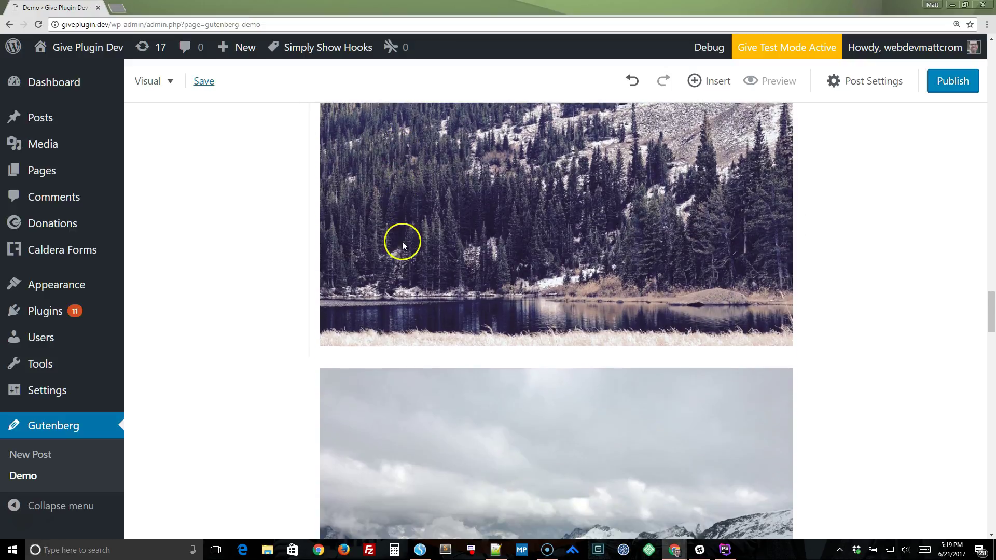
scroll(406, 261, down, 12)
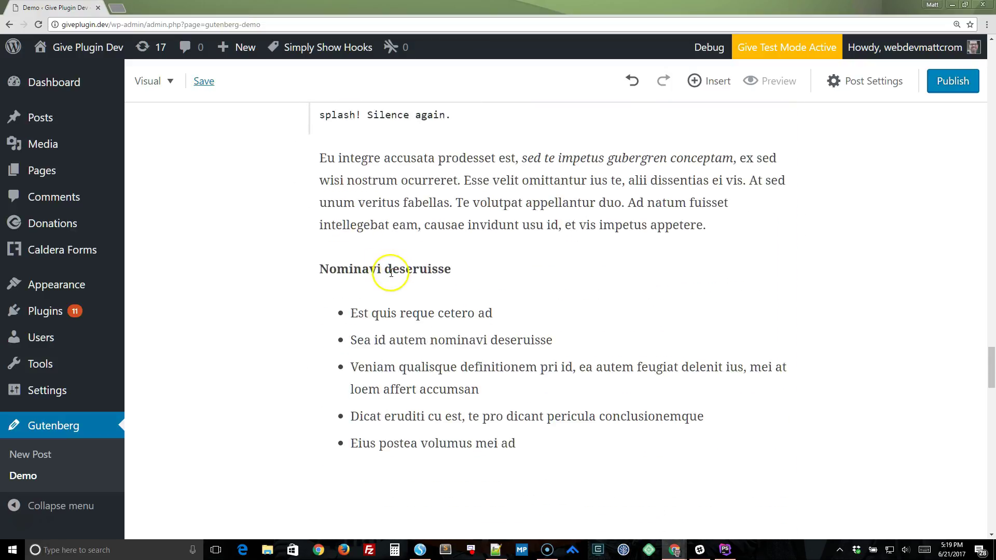
scroll(425, 288, down, 2)
click(503, 330)
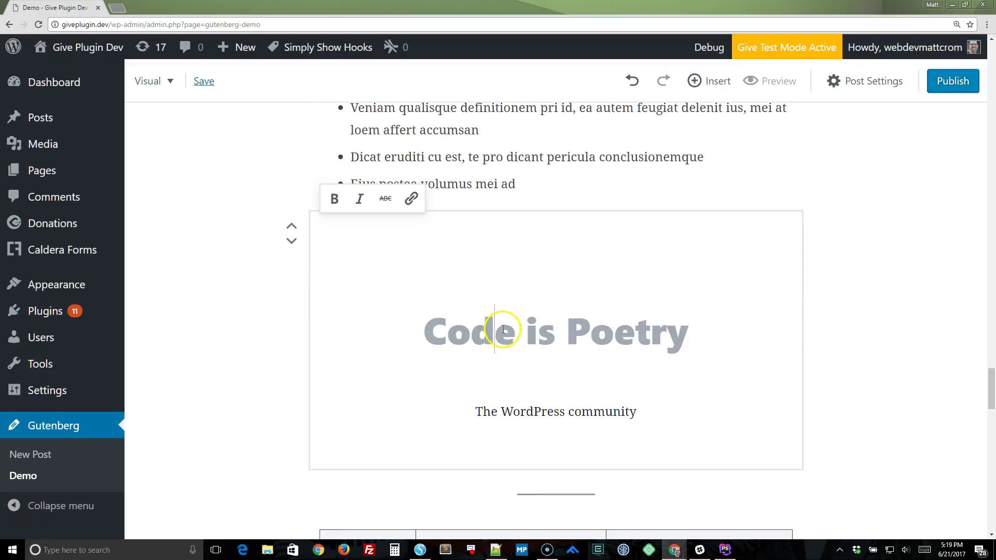
click(445, 330)
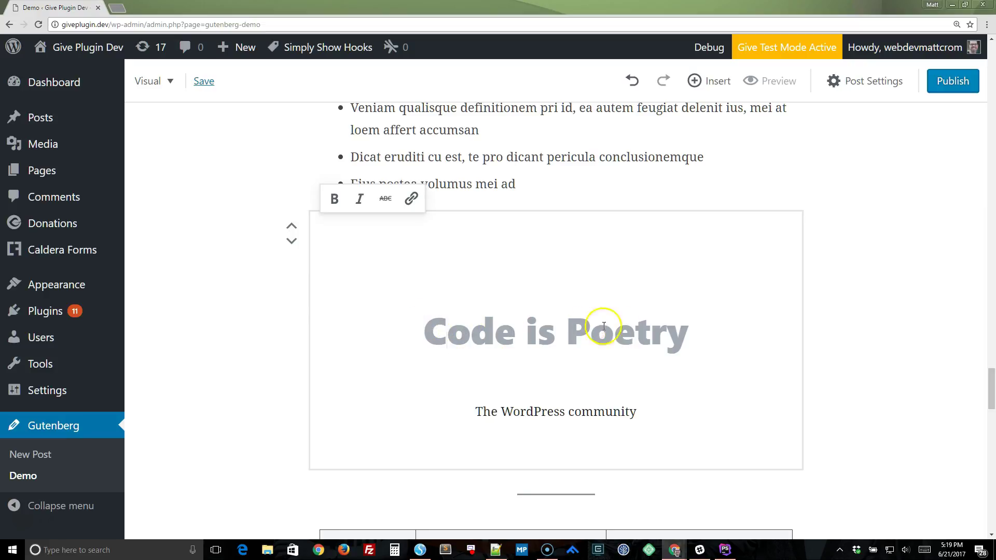
scroll(472, 339, down, 5)
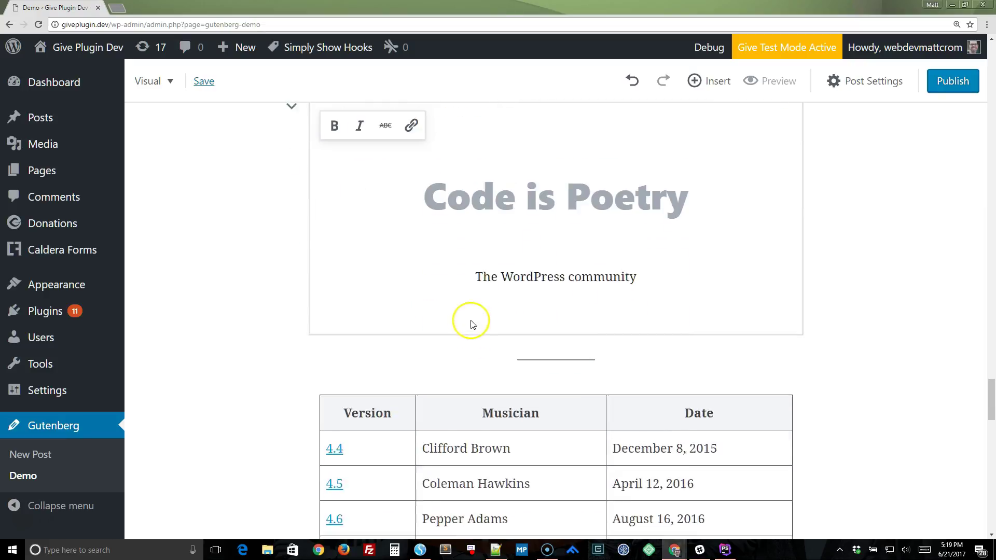
click(384, 287)
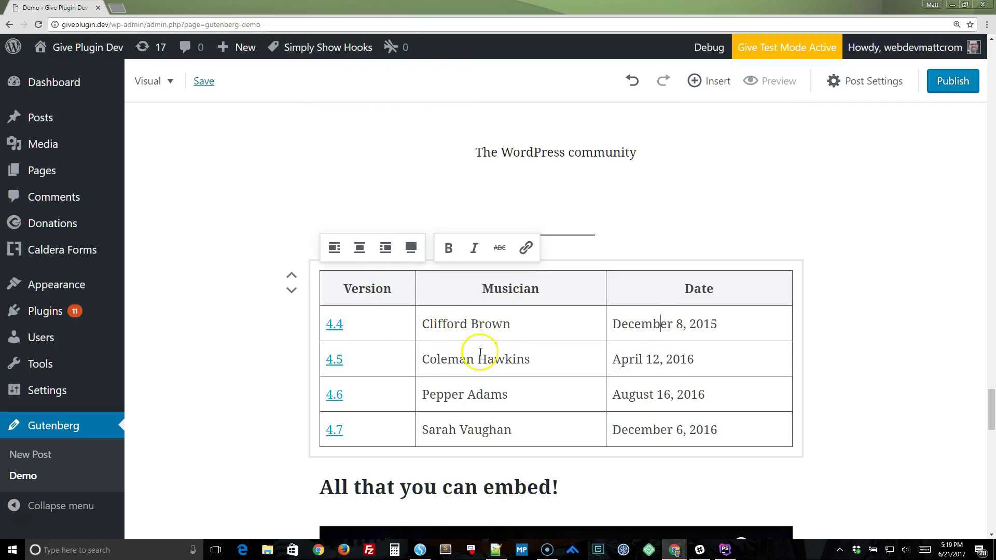
Examine the video, tweet and article embeds under "All that you can embed!" through to the end of the post
scroll(480, 352, down, 5)
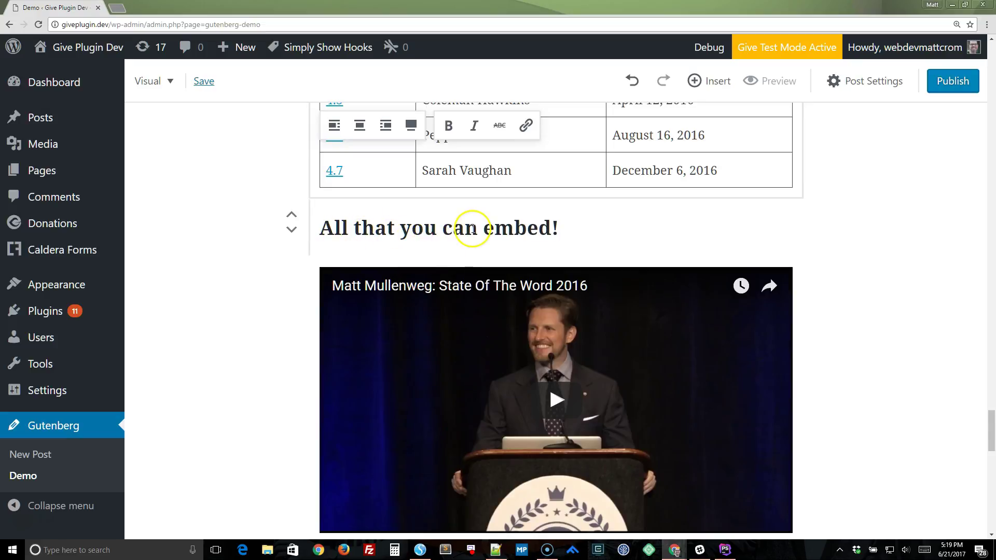
scroll(389, 282, down, 6)
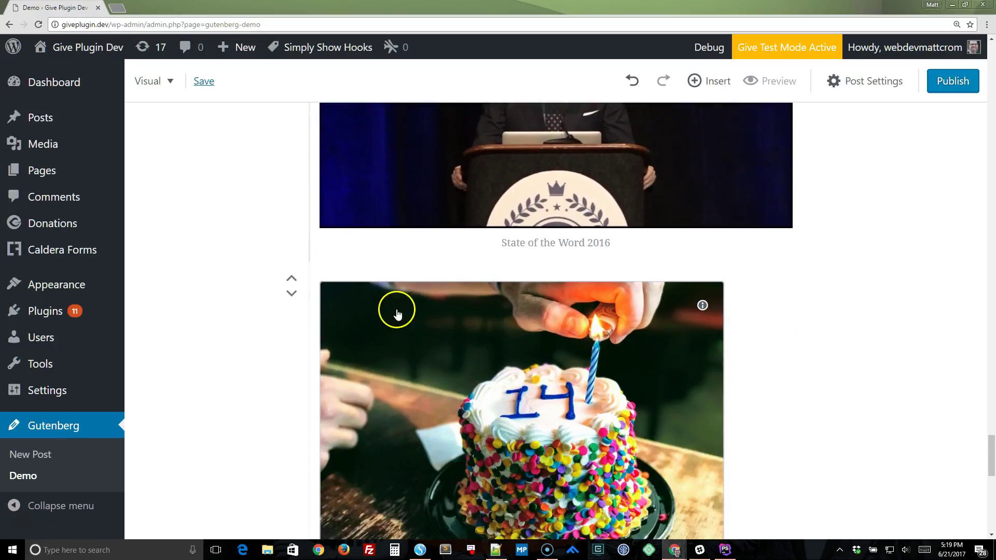
scroll(399, 322, down, 6)
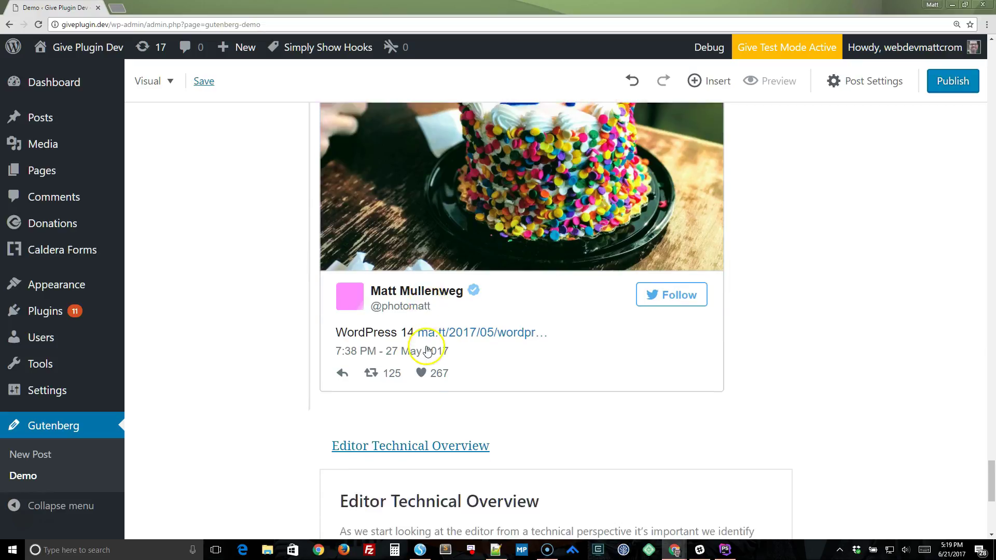
scroll(427, 351, down, 7)
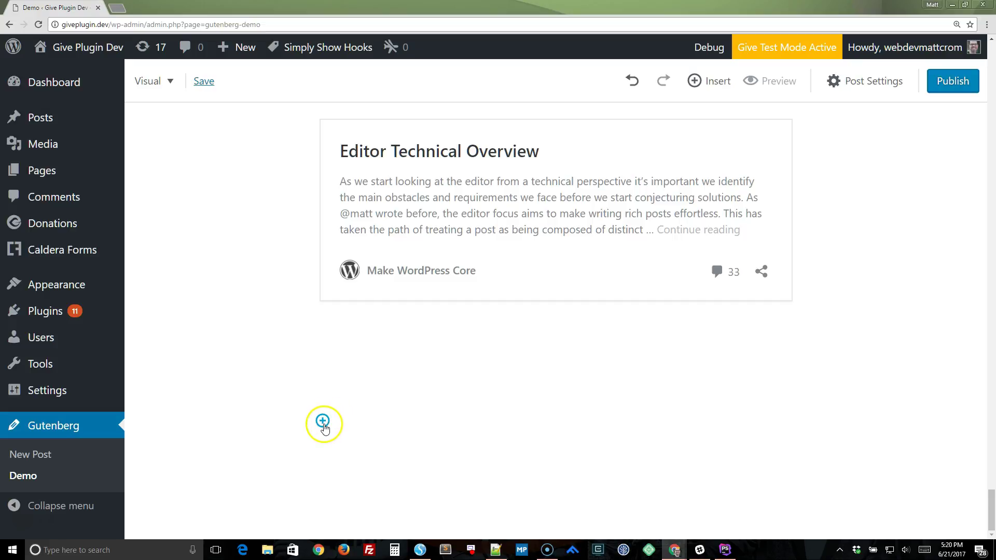
scroll(322, 425, up, 4)
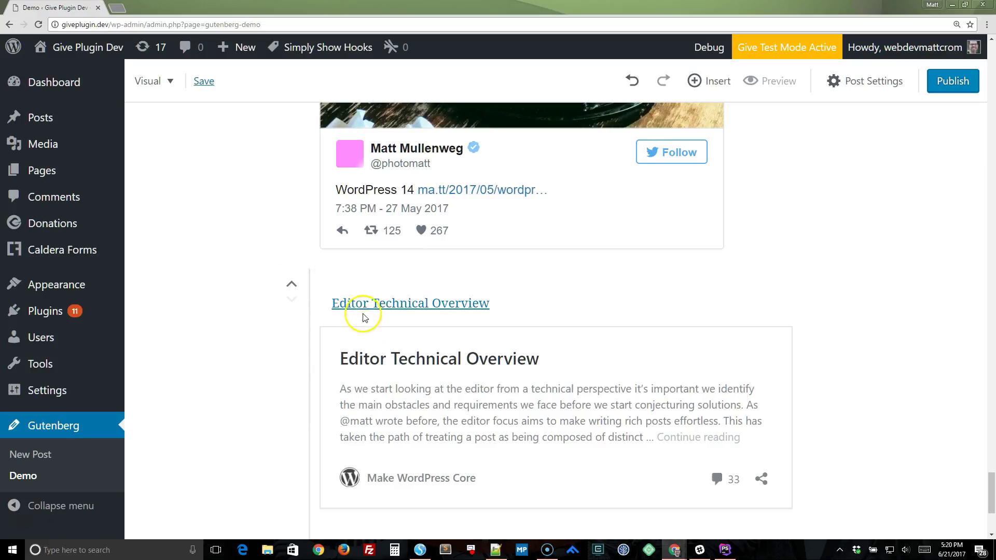
scroll(362, 315, up, 3)
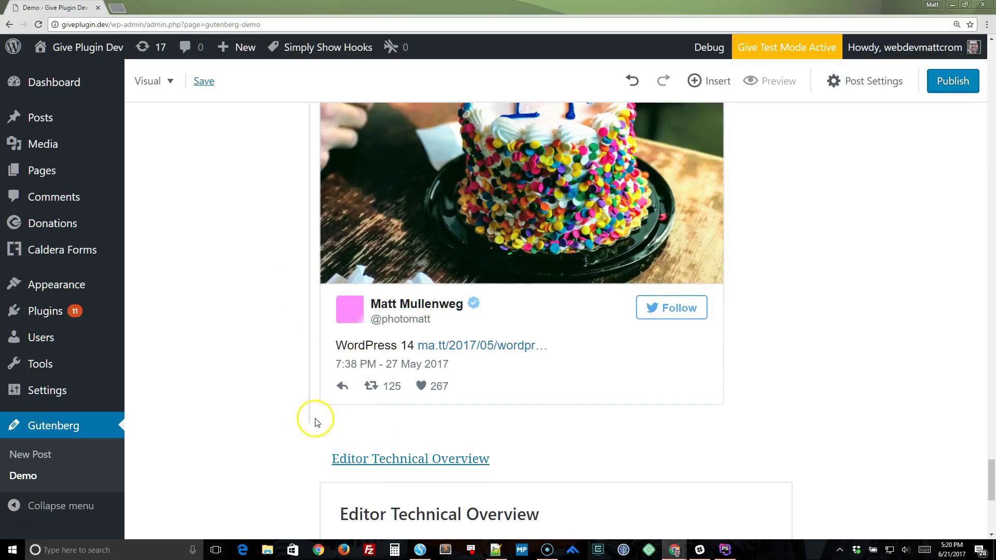
scroll(330, 418, up, 1)
Insert a Freeform block below the preformatted "An old silent pond" poem and enter the text "asdasdas" in it
scroll(330, 418, up, 15)
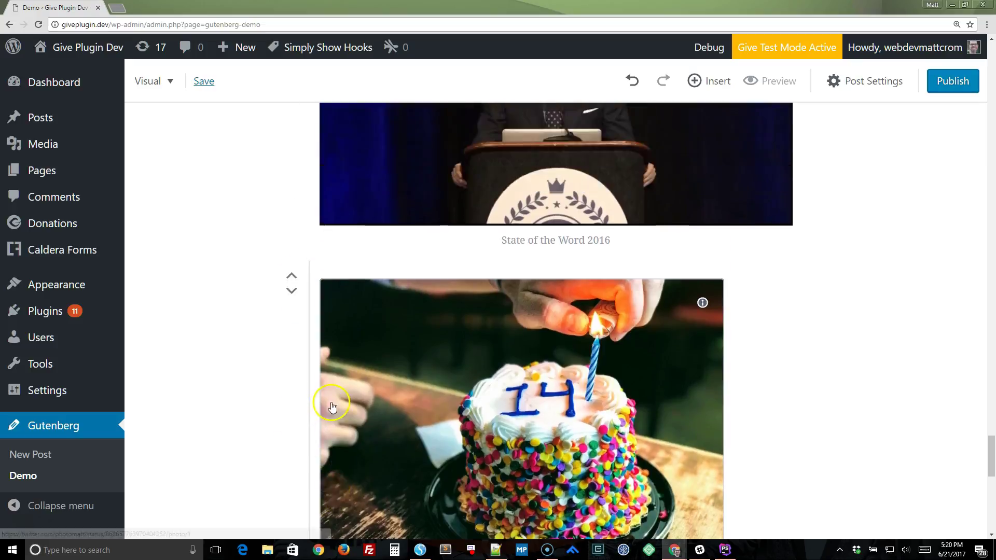
scroll(332, 404, up, 9)
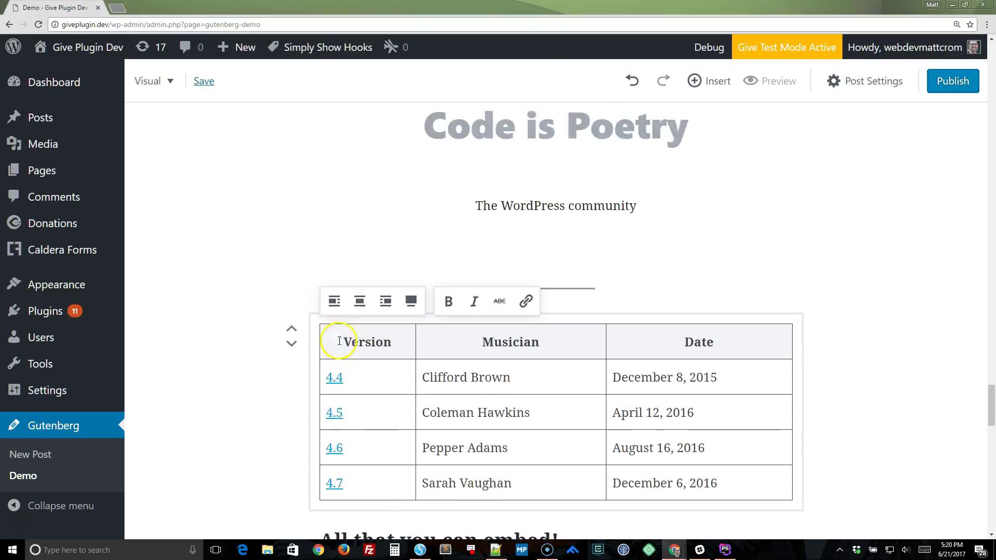
scroll(401, 269, up, 3)
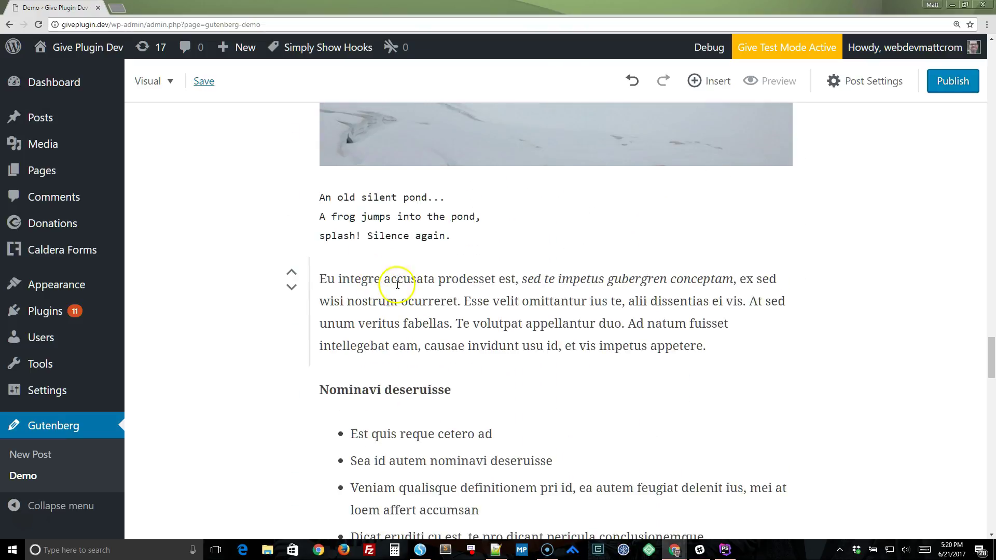
click(394, 222)
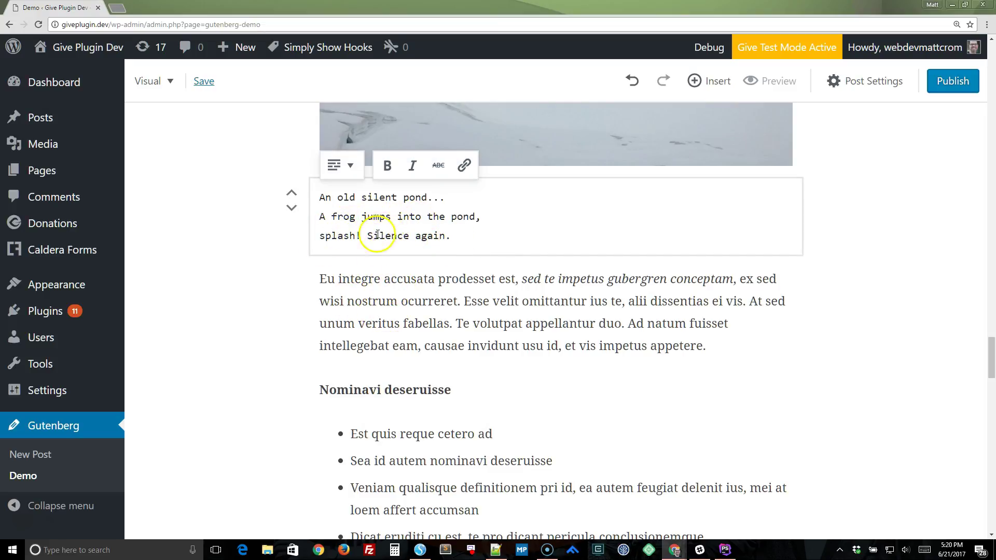
click(711, 81)
click(638, 137)
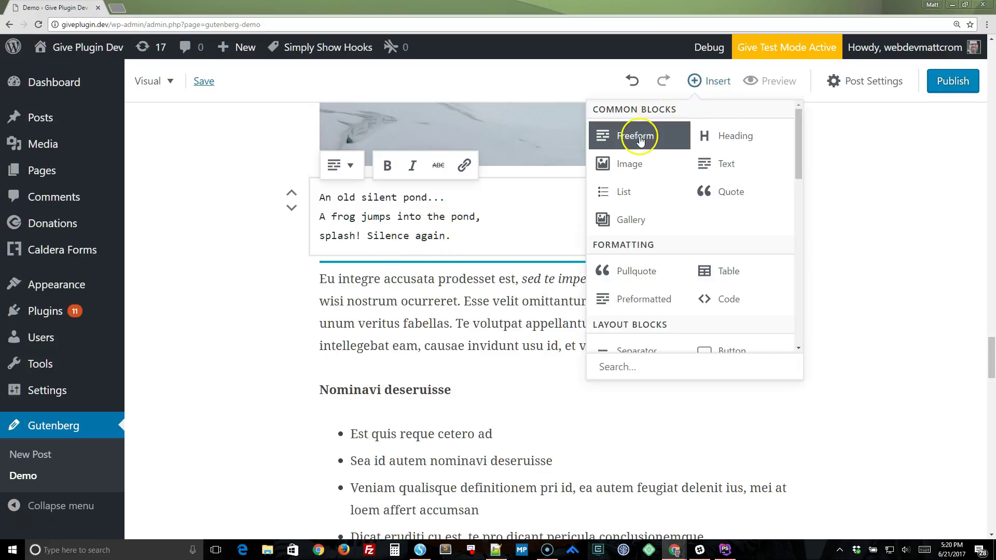
text(asdasdas)
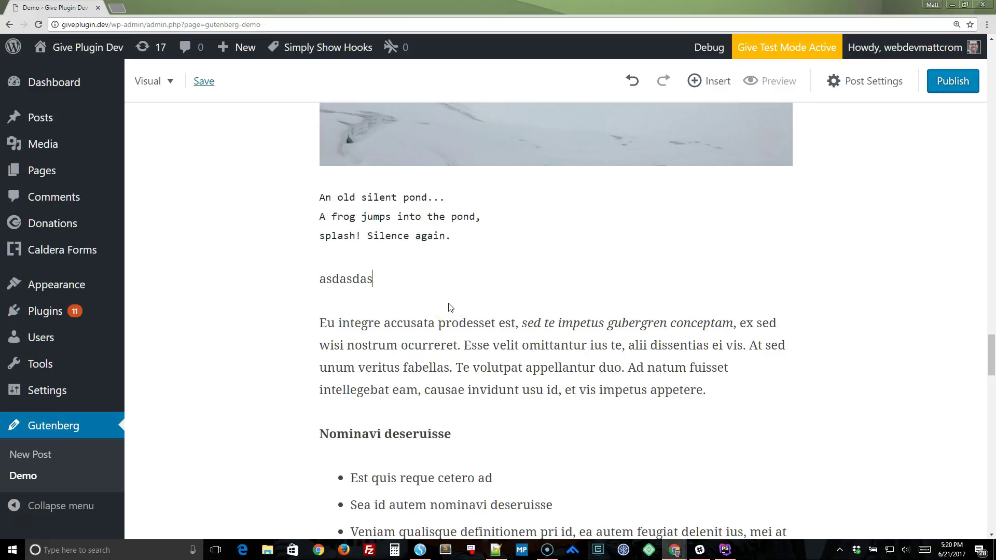
click(404, 262)
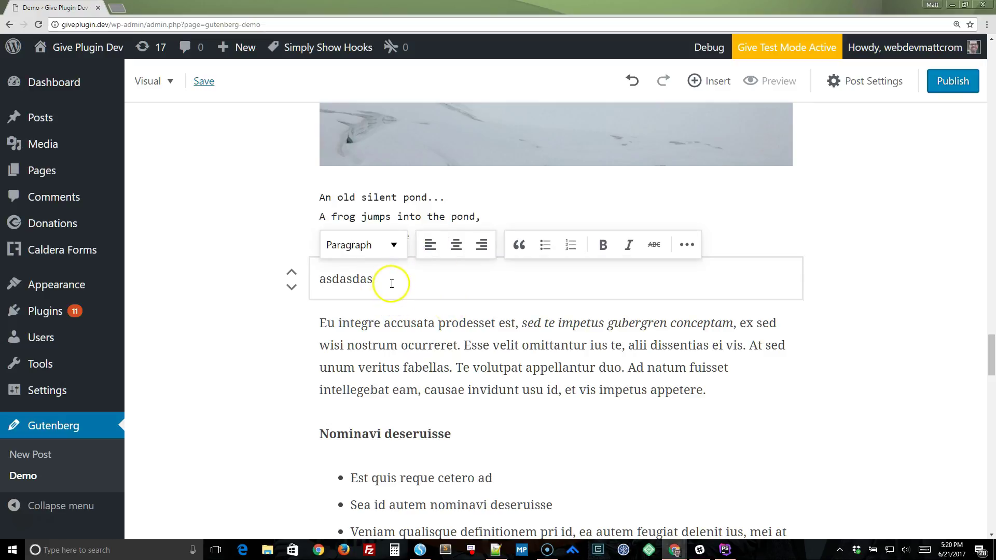
Show the Freeform block's additional formatting controls, and insert a Pullquote block below the "asdasdas" text
click(686, 246)
click(400, 278)
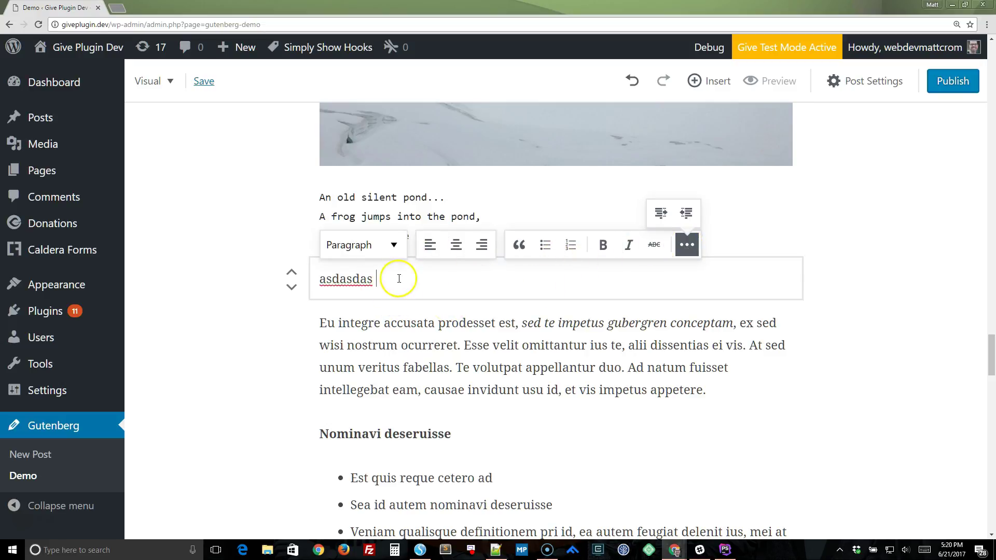
click(714, 87)
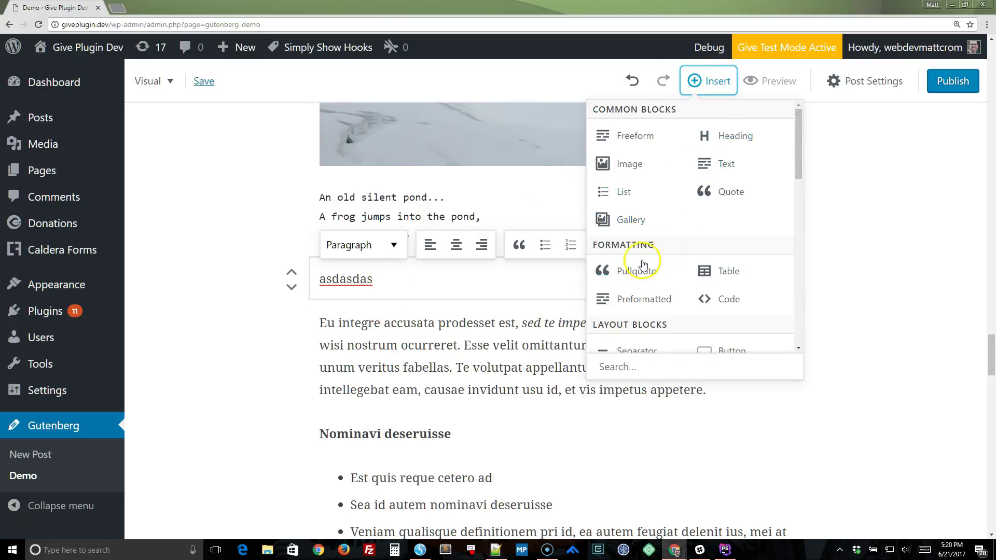
click(638, 277)
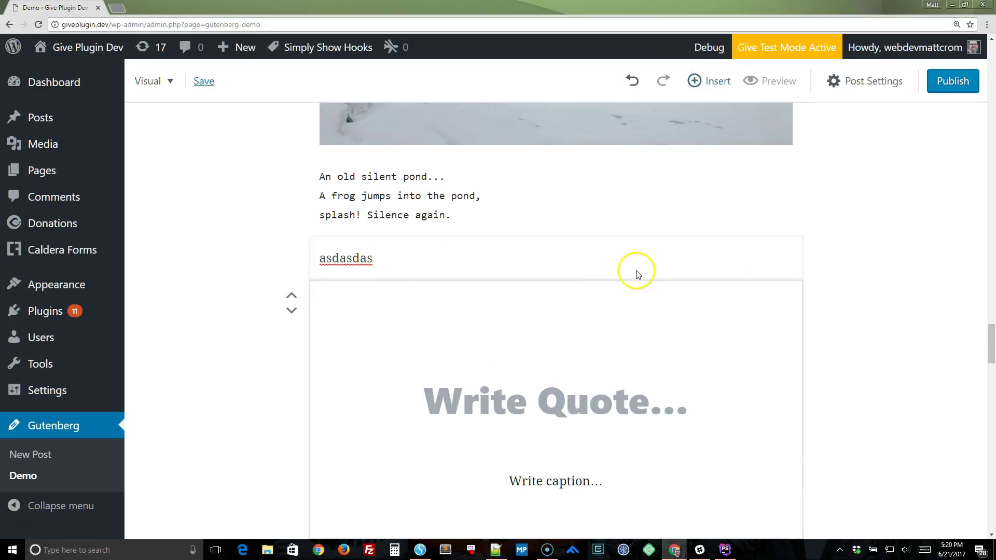
click(469, 404)
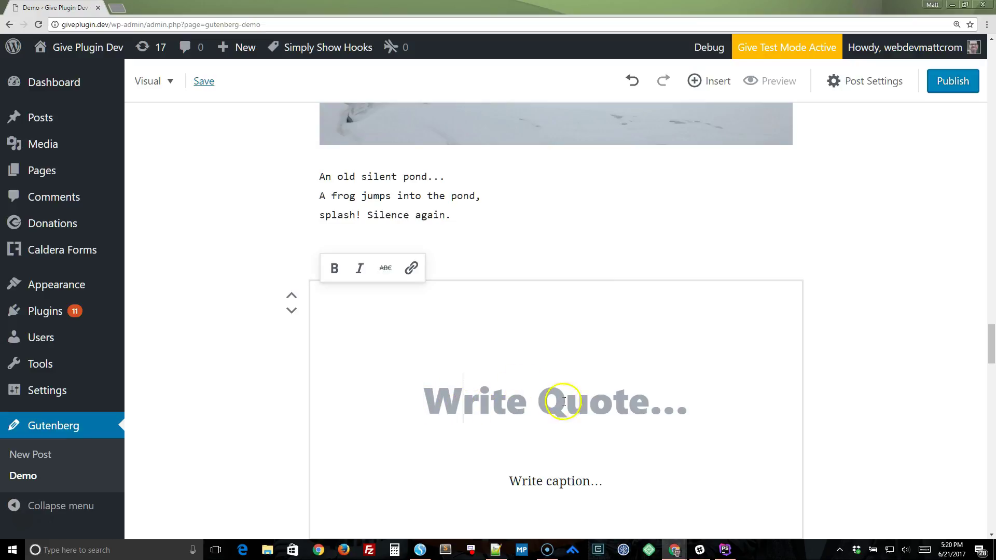
drag(457, 405, 564, 401)
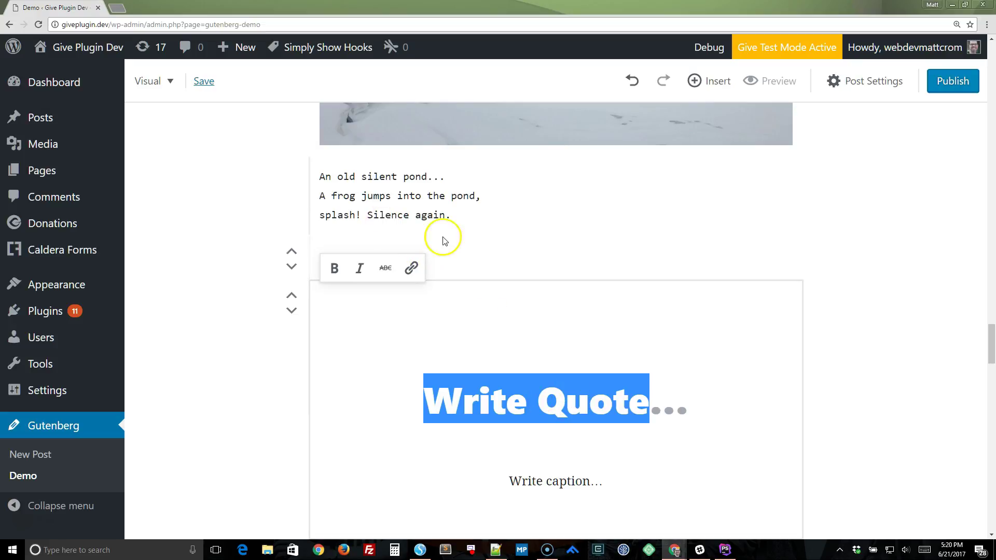
Clear the "asdasdas" text from the Freeform block above the pullquote
click(429, 251)
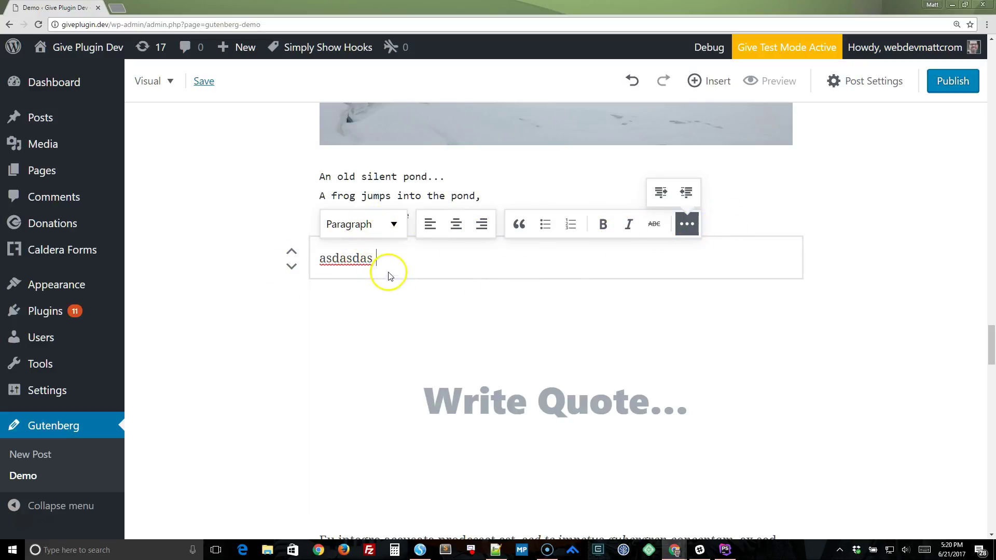
click(449, 366)
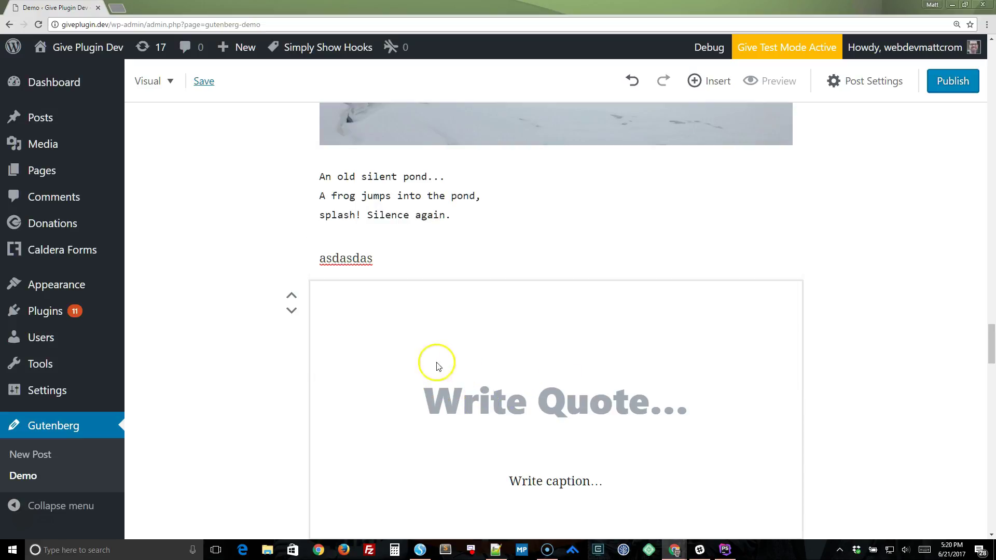
click(386, 262)
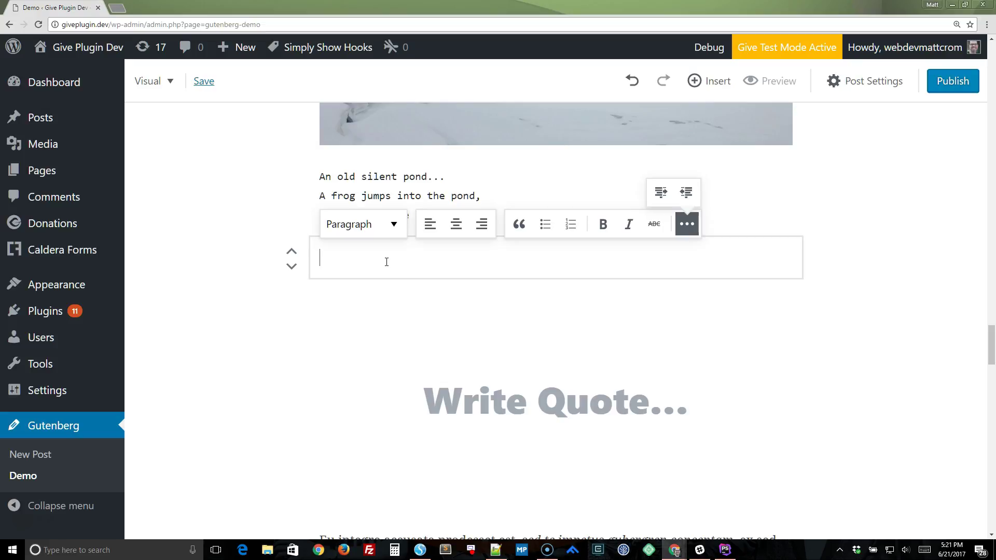
click(392, 311)
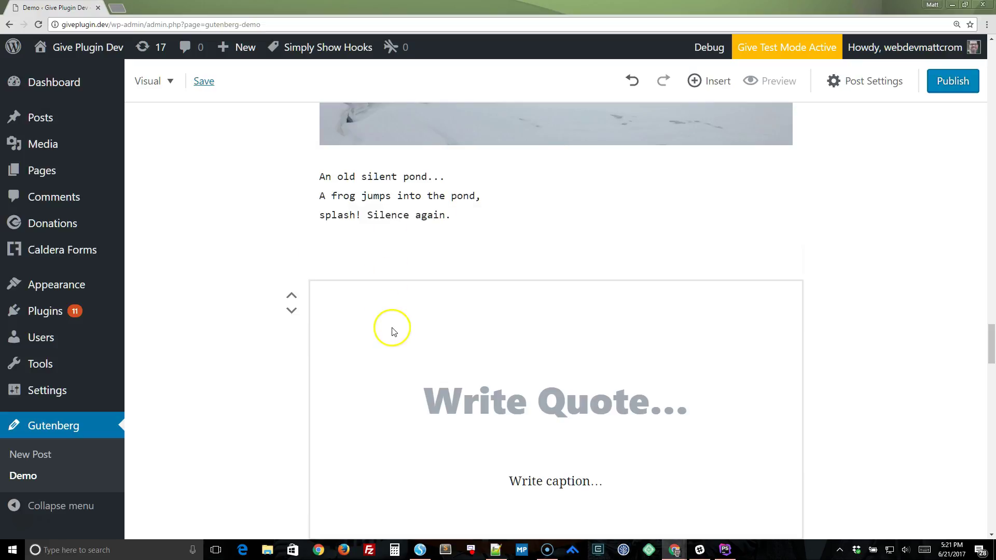
Select the preformatted poem and then the pullquote, and show the post settings for the pullquote
click(365, 206)
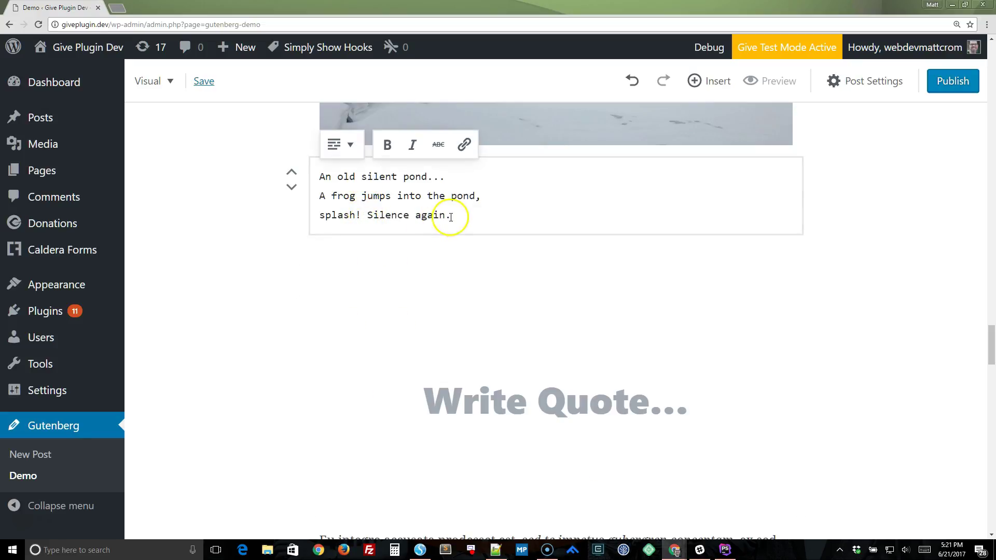
click(591, 415)
scroll(591, 415, down, 1)
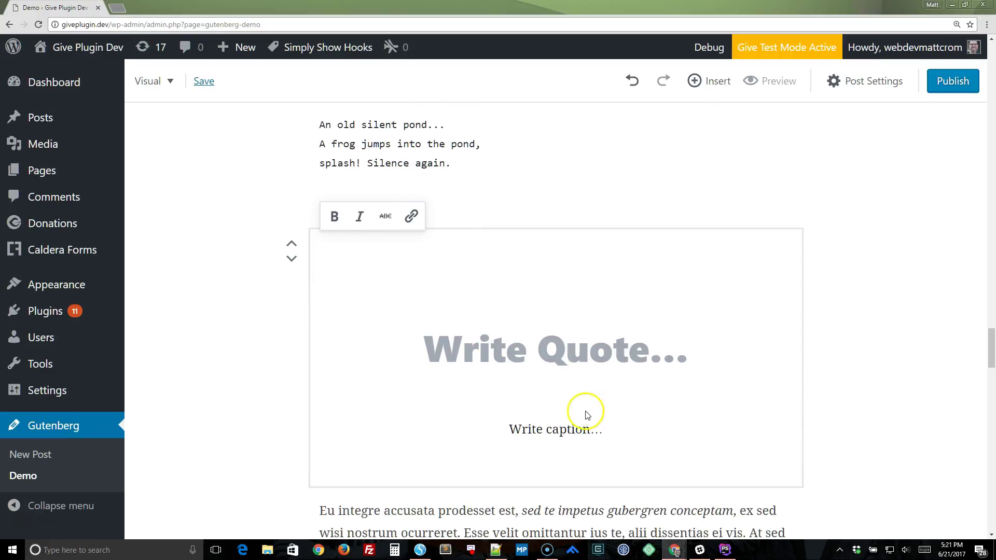
click(864, 82)
click(538, 366)
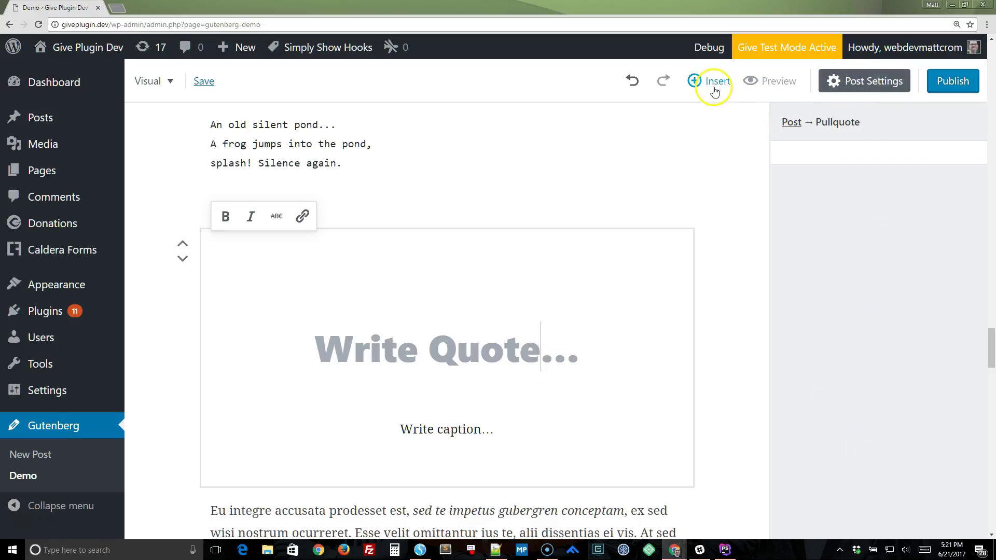
click(480, 349)
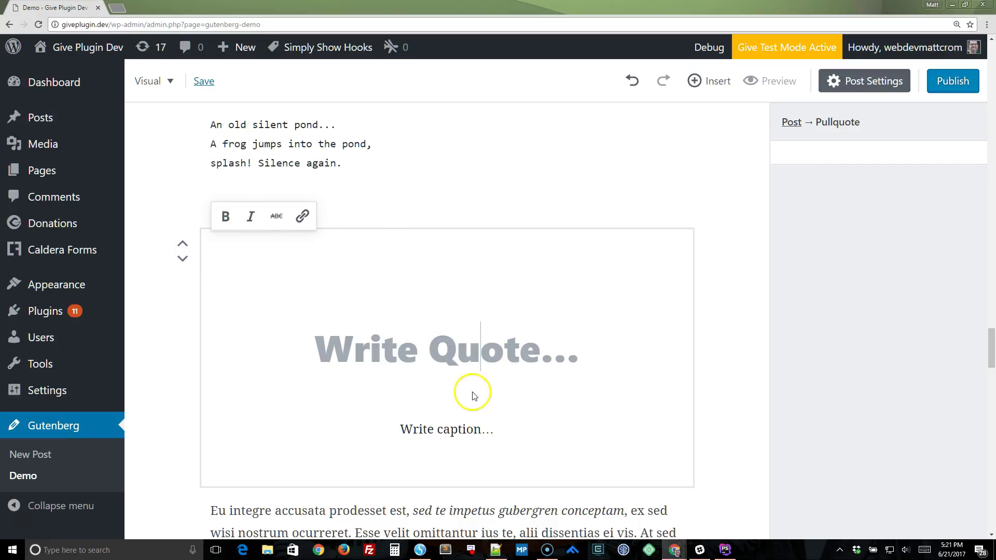
Delete the "Write caption…" and "Write Quote..." placeholder texts from the pullquote
drag(505, 434, 393, 390)
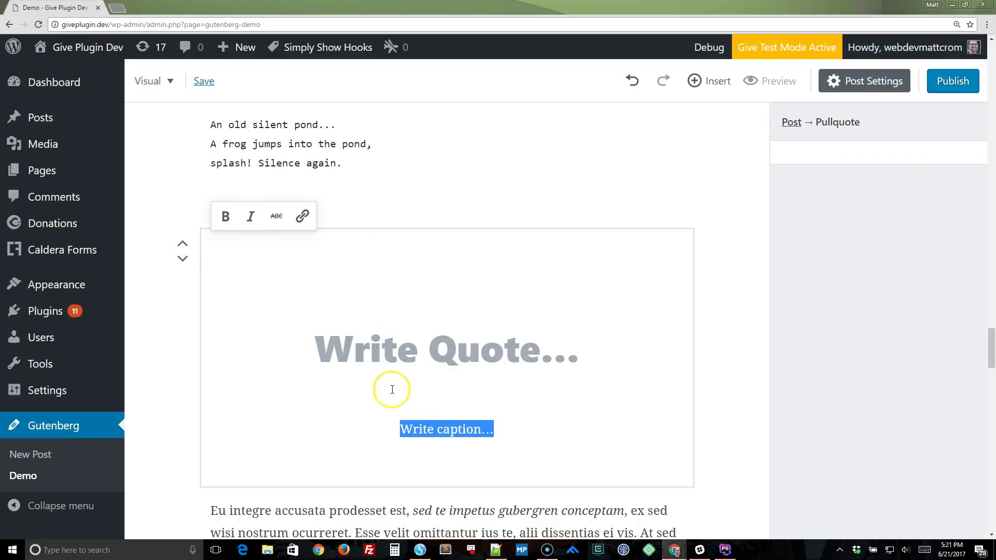
key(BackSpace)
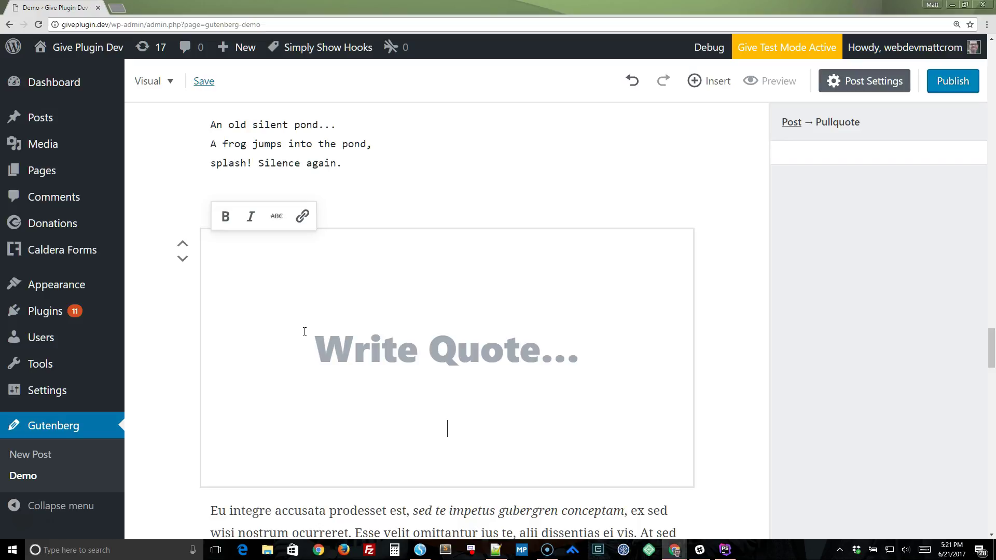
drag(584, 346, 285, 350)
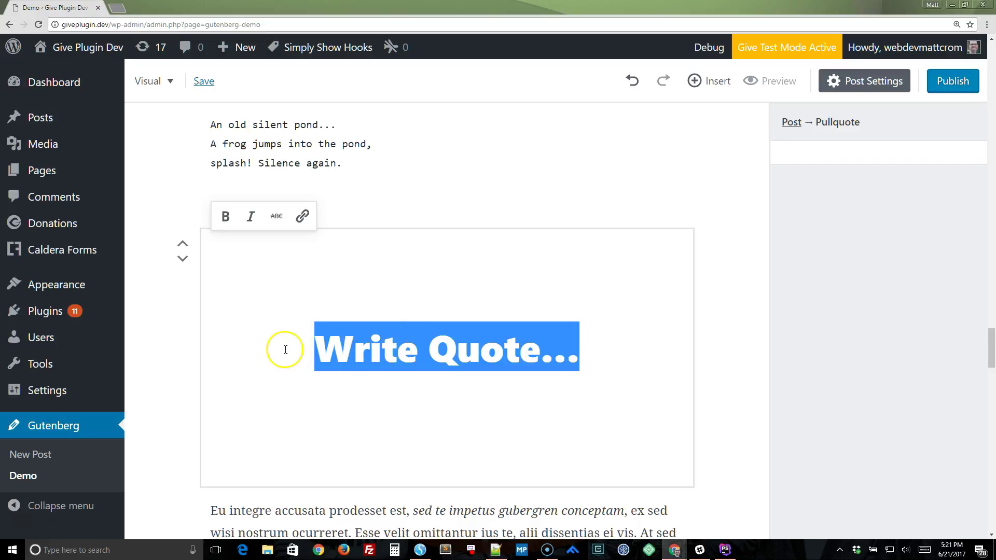
key(BackSpace)
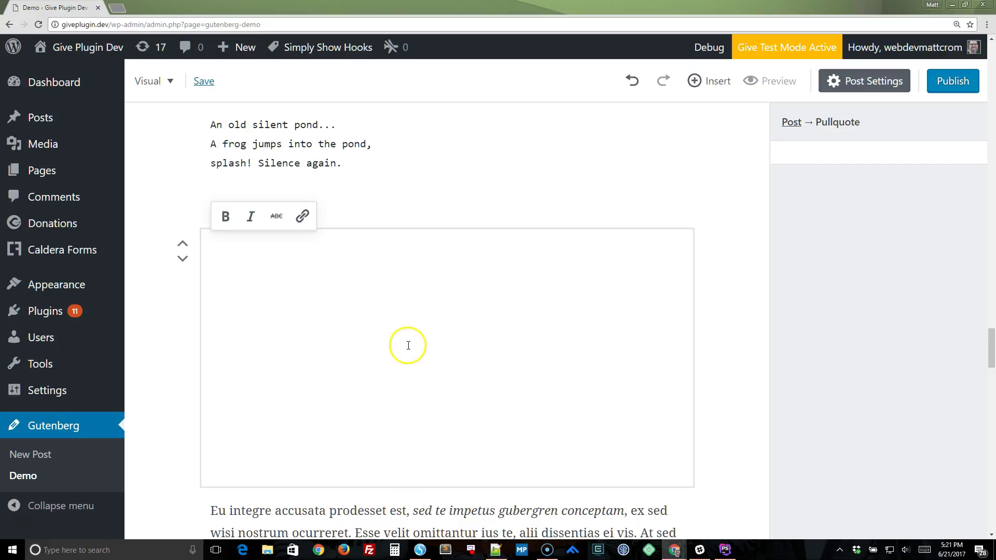
Undo the deletion of the pullquote's placeholder texts
key(ctrl+z)
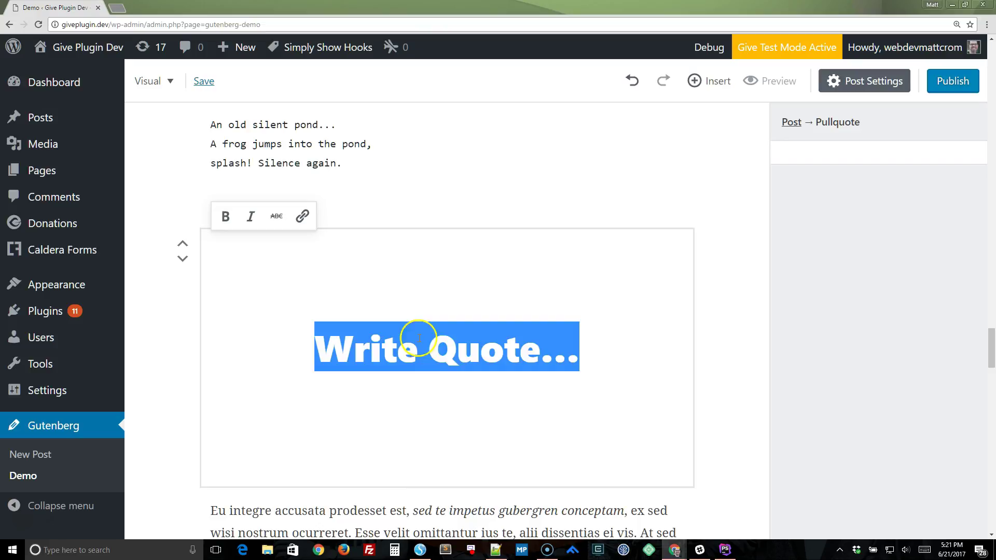
click(435, 366)
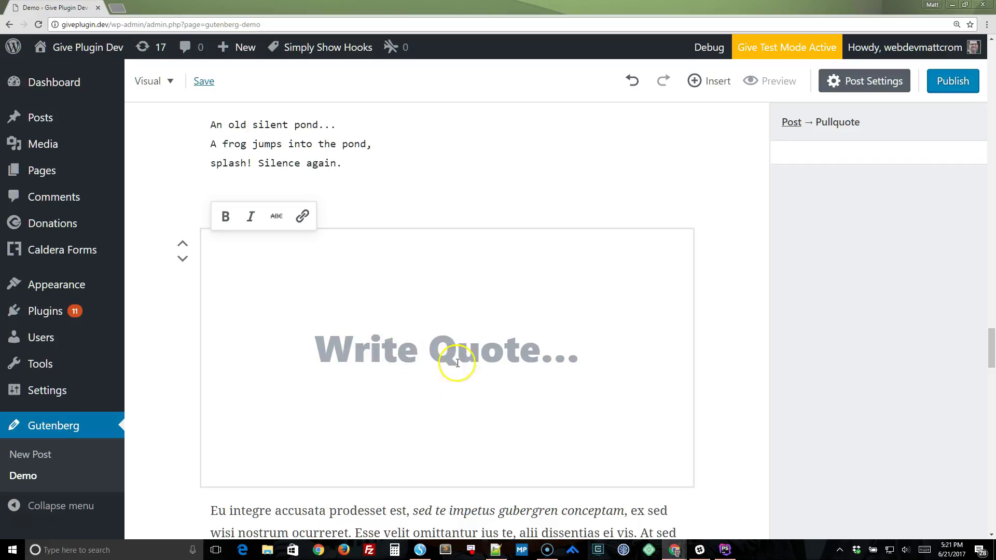
click(632, 83)
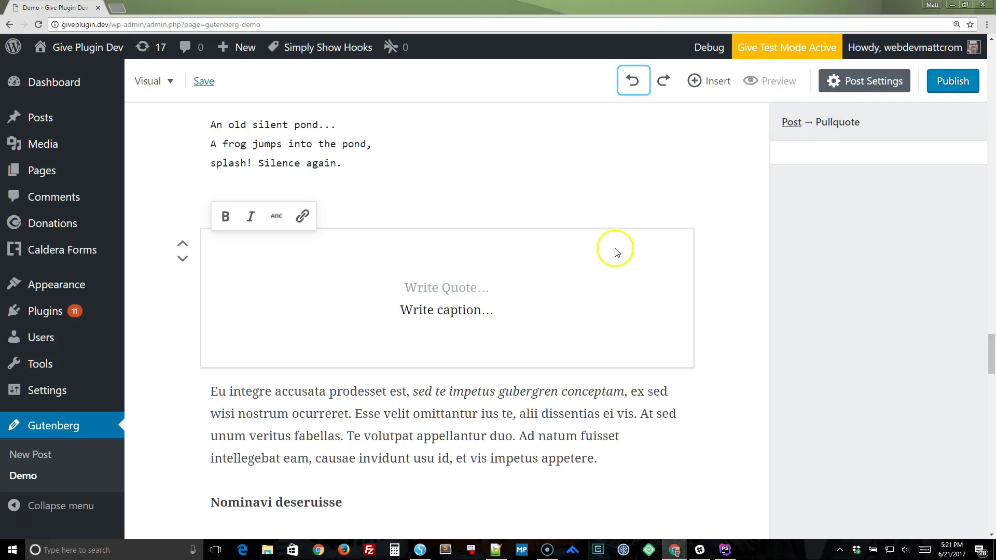
click(407, 288)
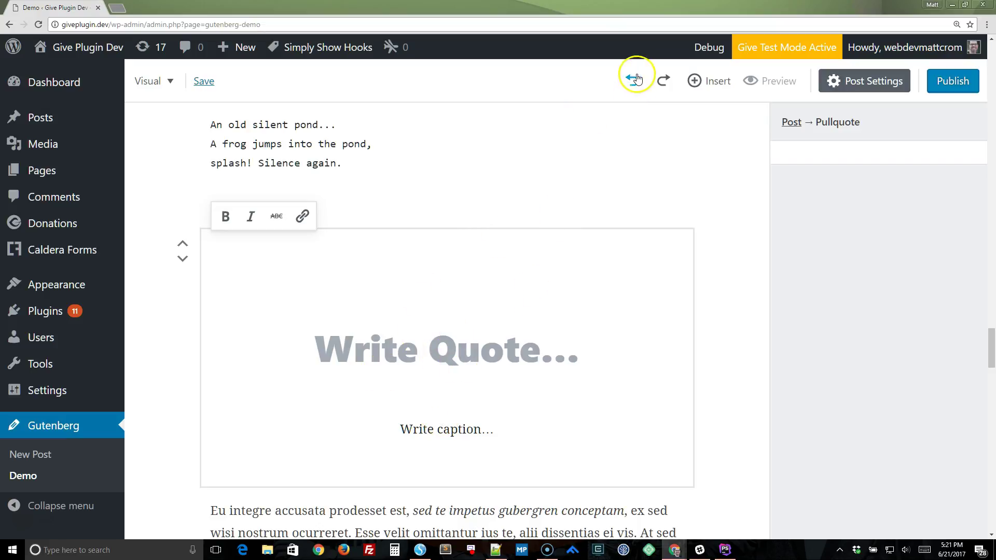
Select the empty Freeform block above the pullquote, then the "All that you can embed!" heading further down the post
click(272, 209)
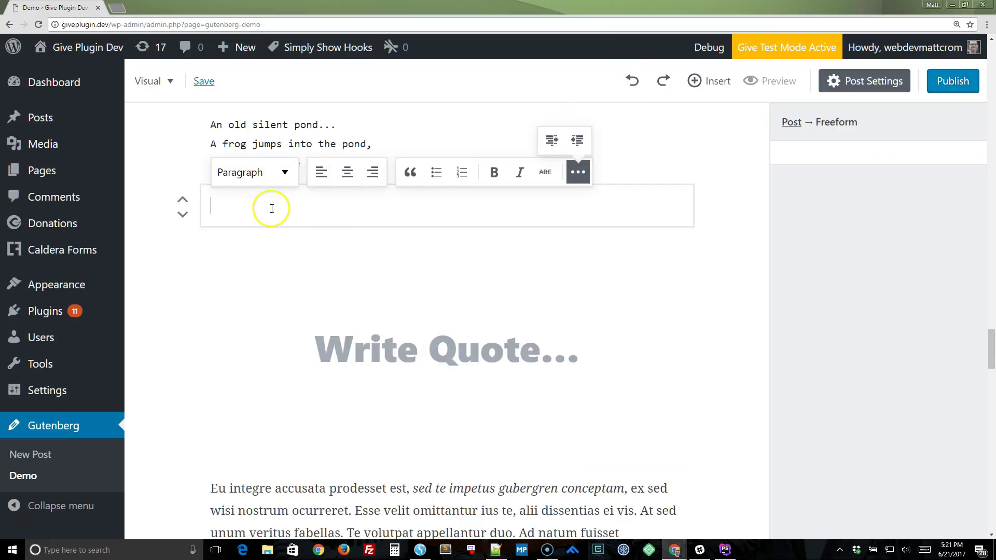
scroll(304, 324, down, 12)
scroll(305, 324, down, 13)
scroll(370, 322, up, 4)
click(450, 299)
Examine the block types available for insertion below the heading, especially the Embed services such as Facebook, Instagram, Twitter and YouTube
click(710, 83)
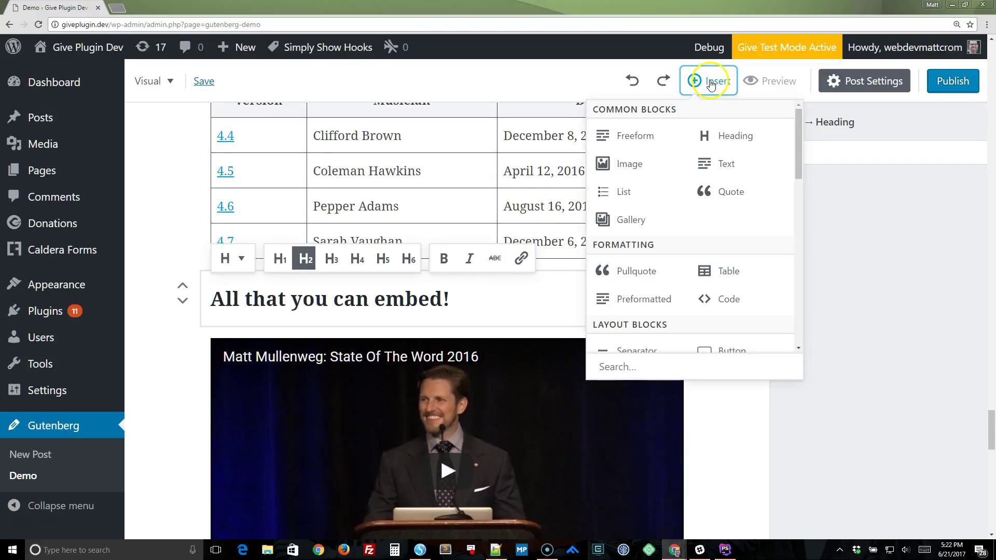
scroll(672, 202, down, 4)
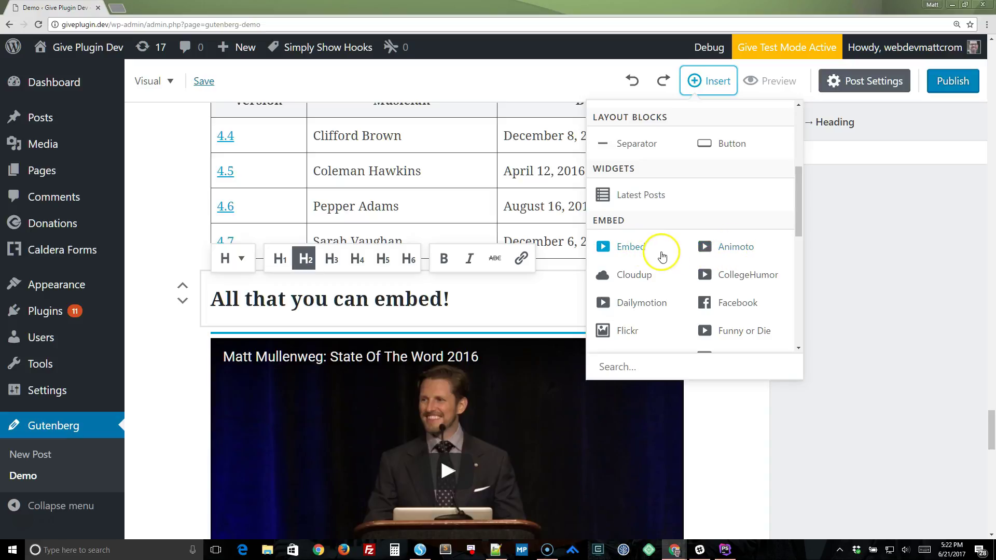
scroll(659, 257, down, 2)
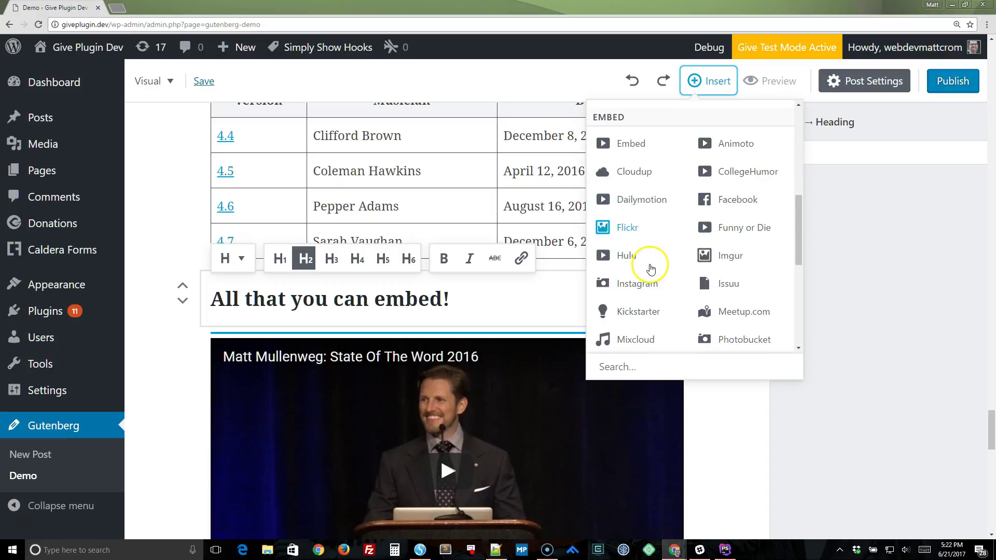
scroll(740, 223, down, 2)
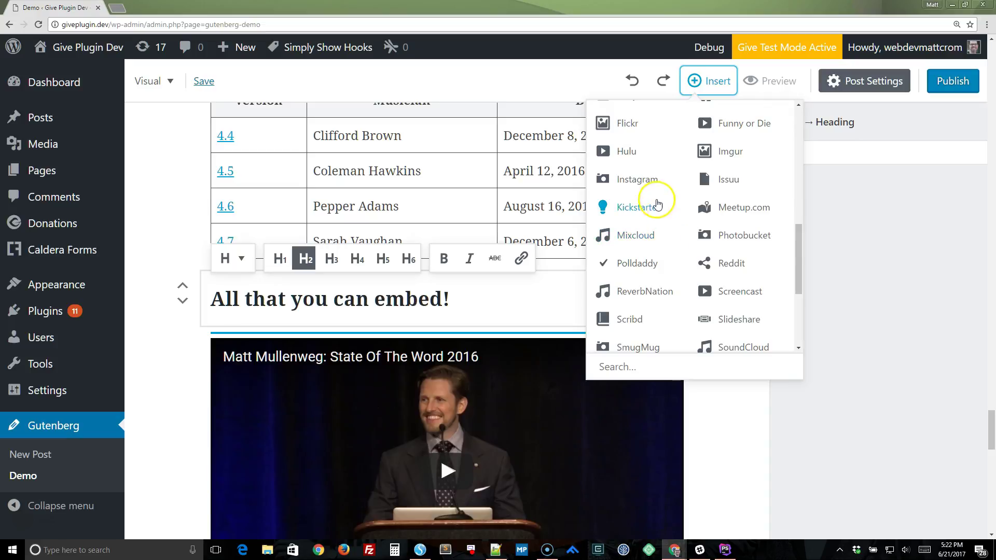
scroll(629, 205, down, 1)
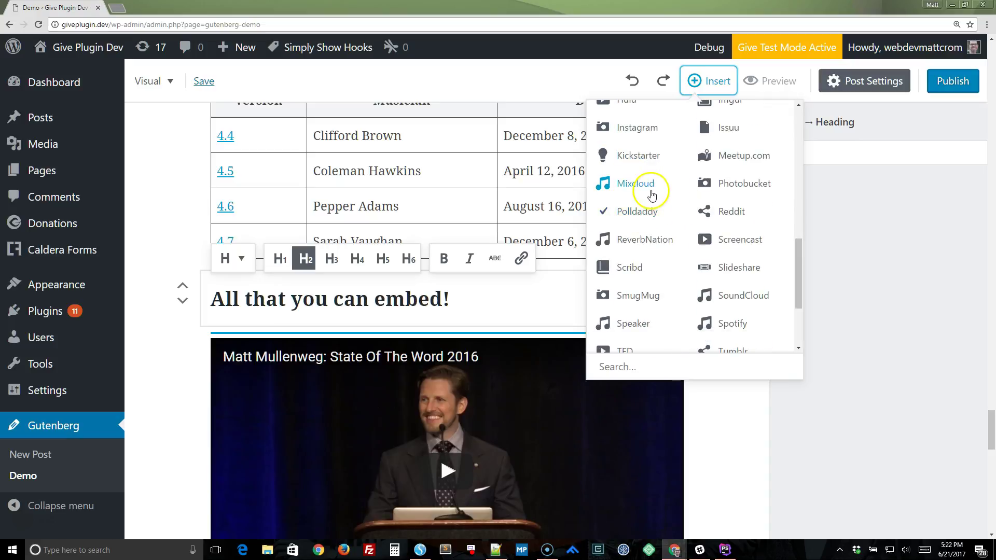
scroll(648, 207, down, 2)
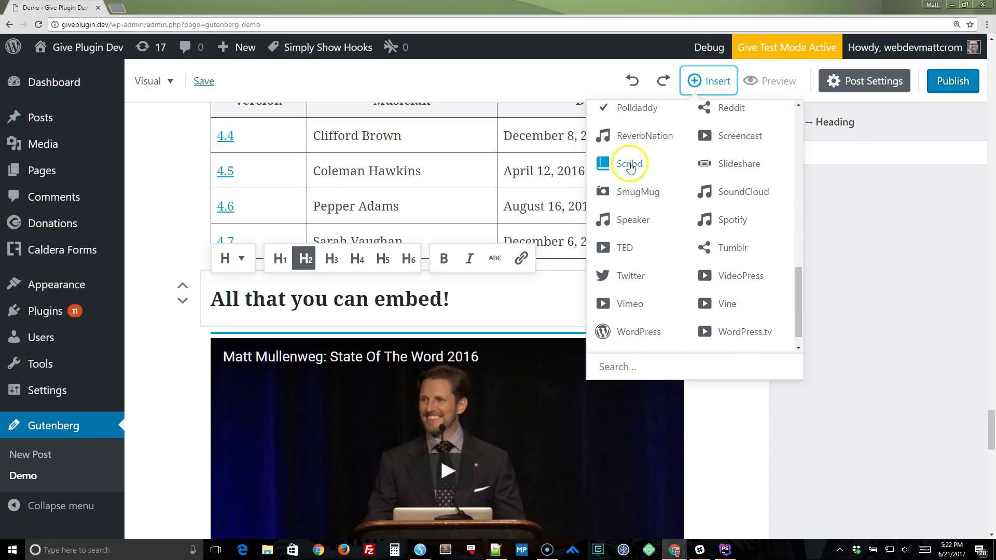
scroll(674, 221, down, 1)
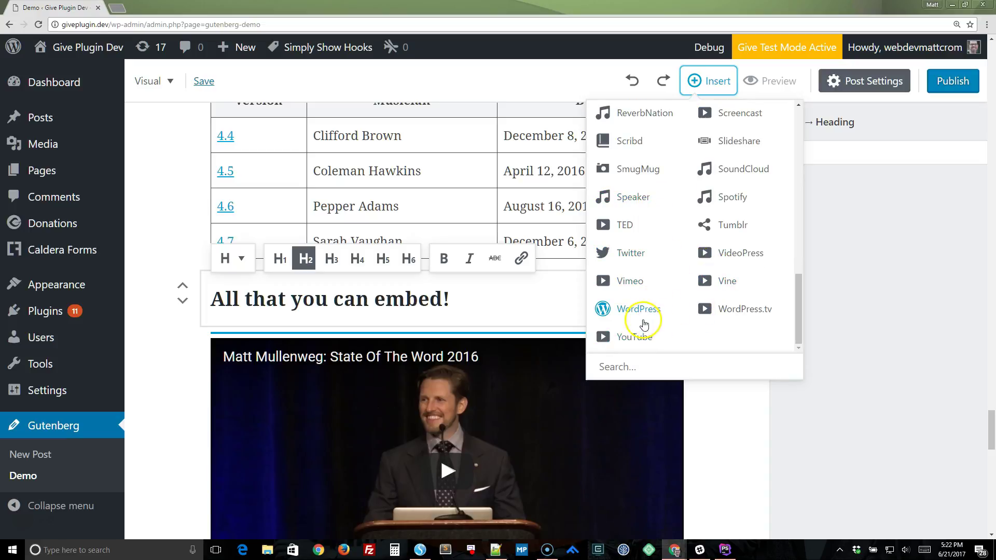
scroll(649, 317, up, 3)
scroll(651, 314, up, 12)
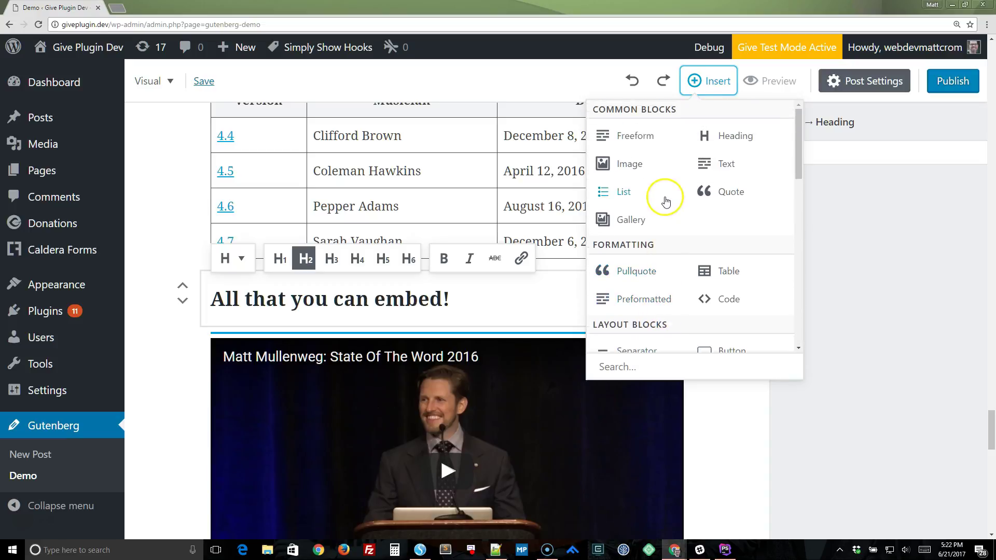
scroll(685, 249, down, 5)
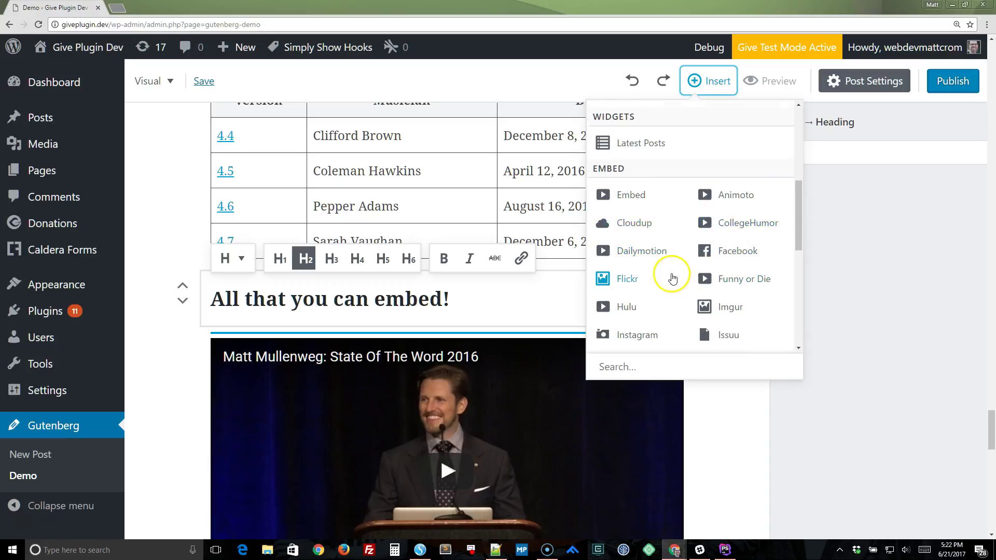
scroll(659, 264, down, 2)
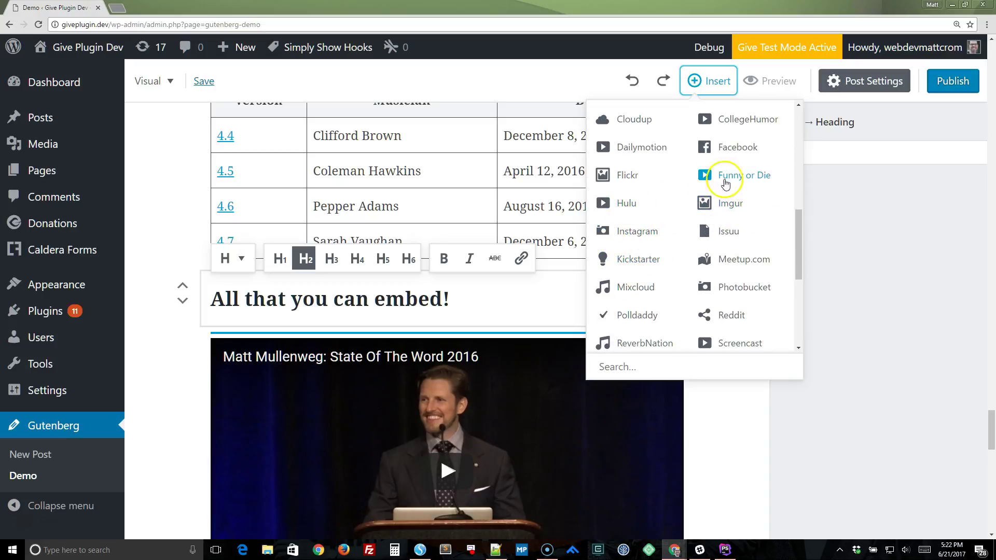
scroll(645, 233, down, 1)
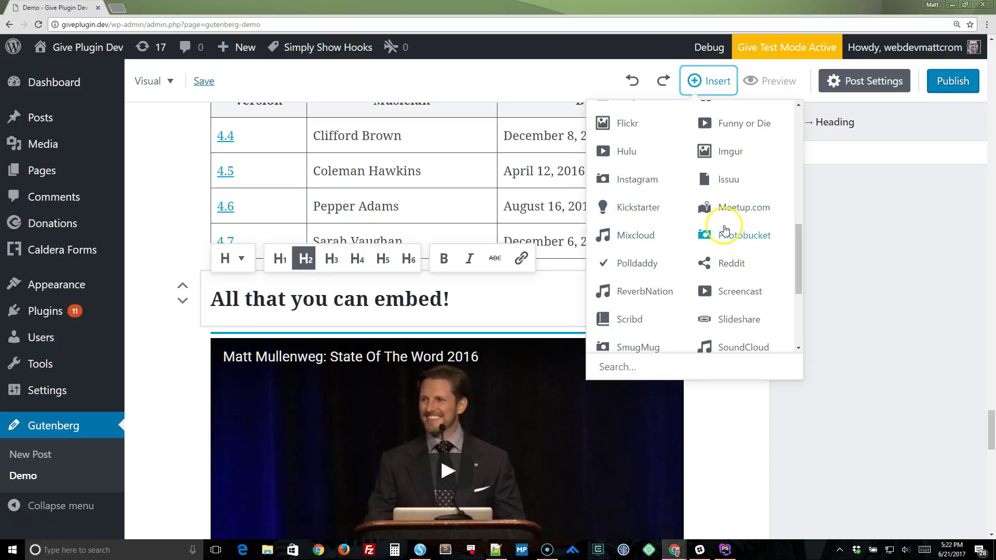
scroll(650, 229, up, 2)
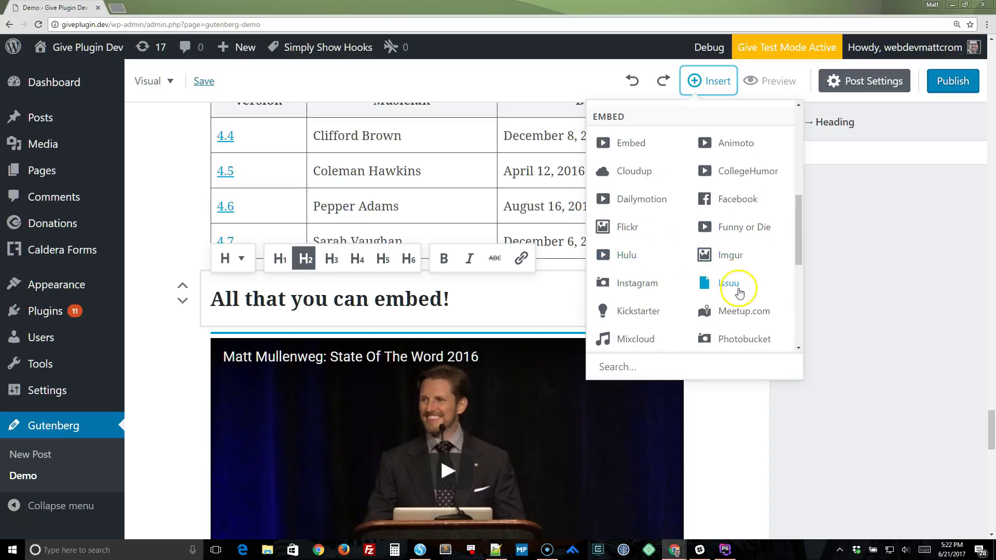
scroll(742, 282, up, 2)
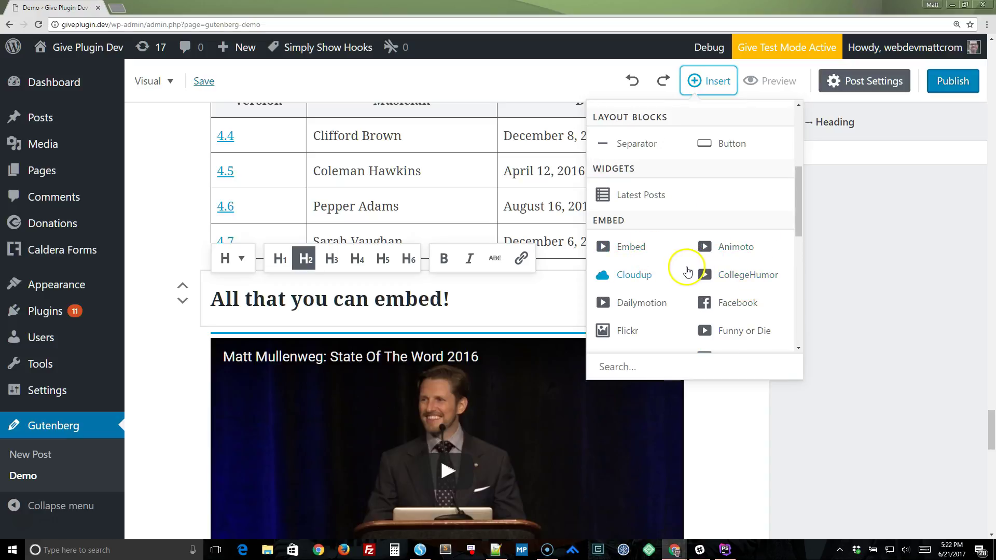
Look over the available embed services and insert a Text block directly below the "All that you can embed!" heading
scroll(680, 267, down, 3)
scroll(671, 266, up, 4)
scroll(662, 297, down, 7)
scroll(662, 285, down, 2)
scroll(662, 283, up, 15)
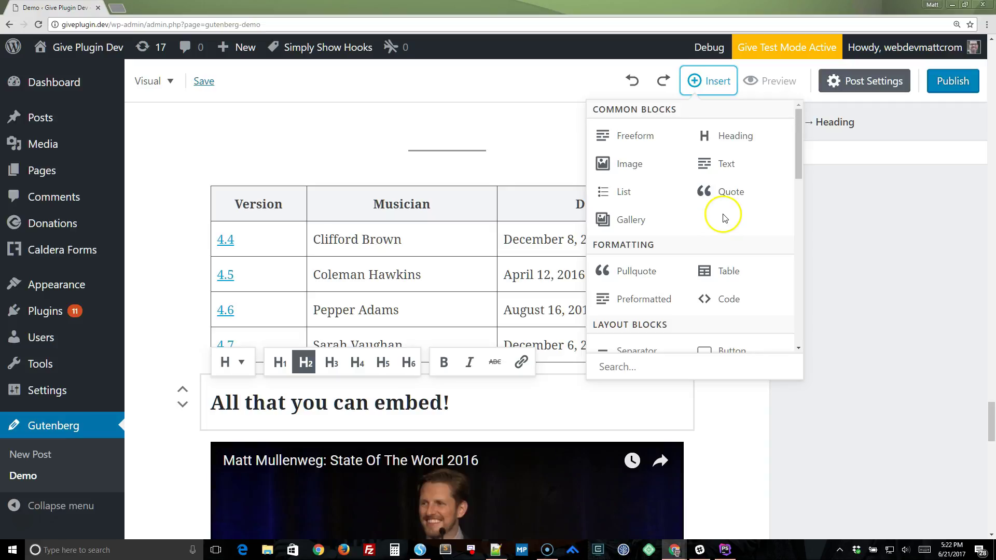
click(727, 165)
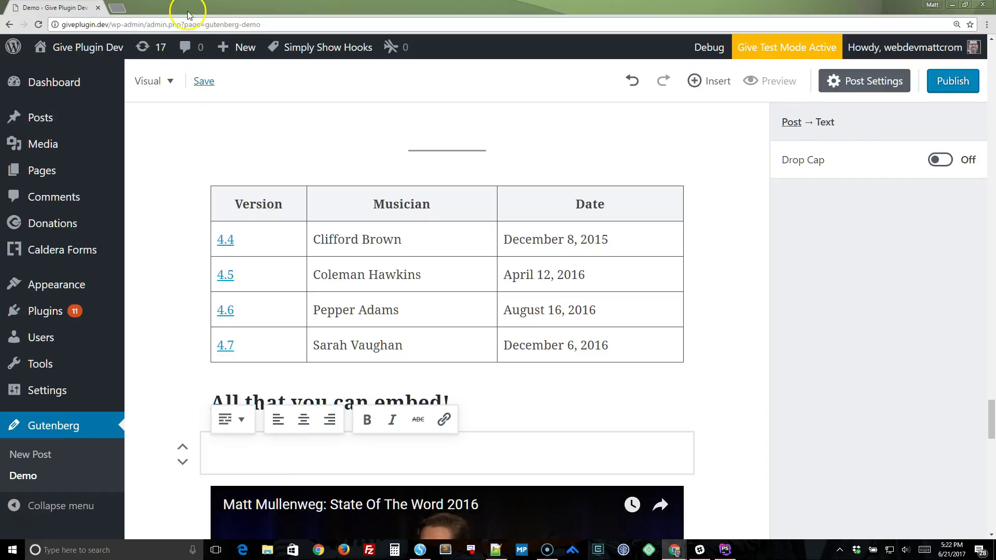
Open wordpress.tv in a new browser tab
click(118, 9)
text(wordpr)
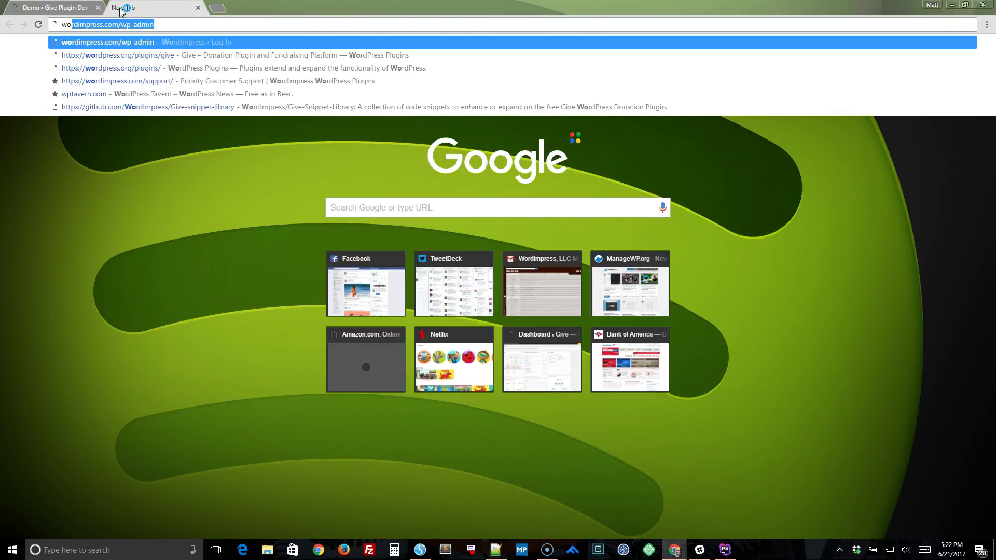
text(ess.tv)
key(Return)
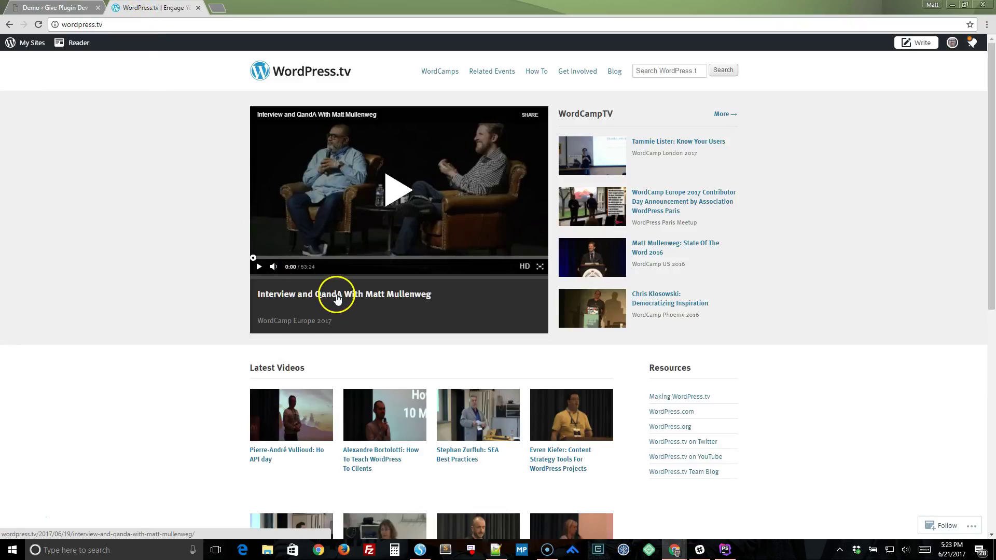
Open the "Interview and QandA With Matt Mullenweg" video page and copy its URL
click(337, 299)
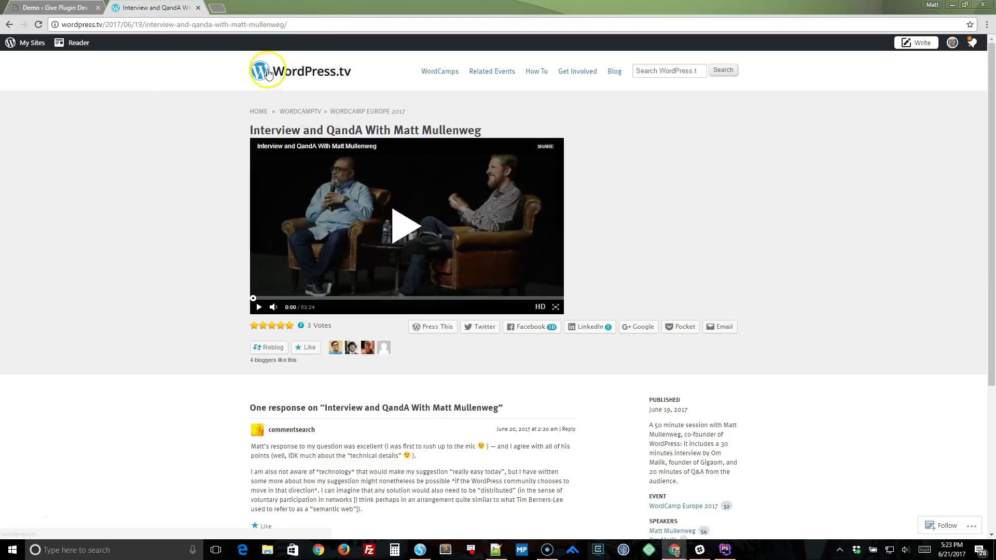
click(229, 23)
key(ctrl+c)
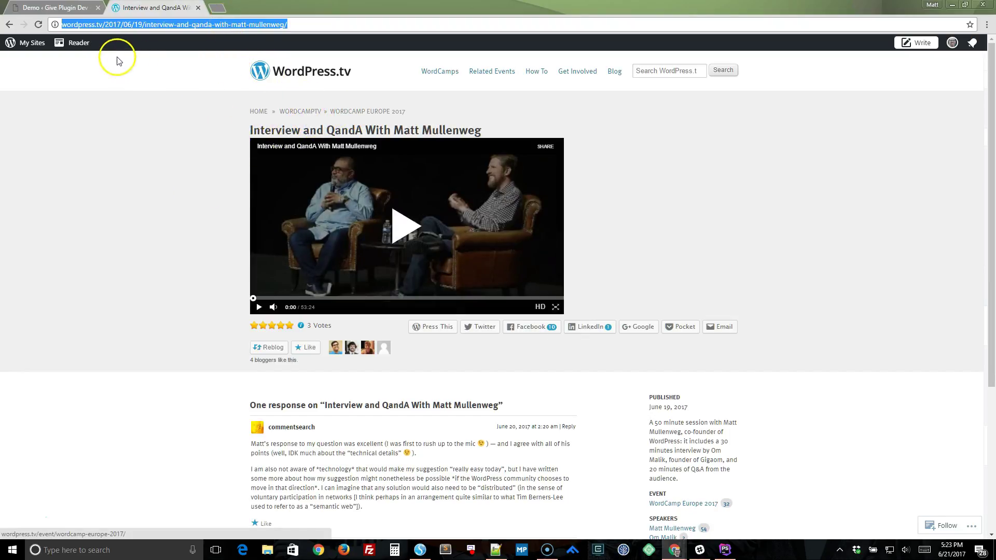
Return to the Gutenberg demo post and paste the copied video URL into the new Text block, without a trailing empty line
click(54, 7)
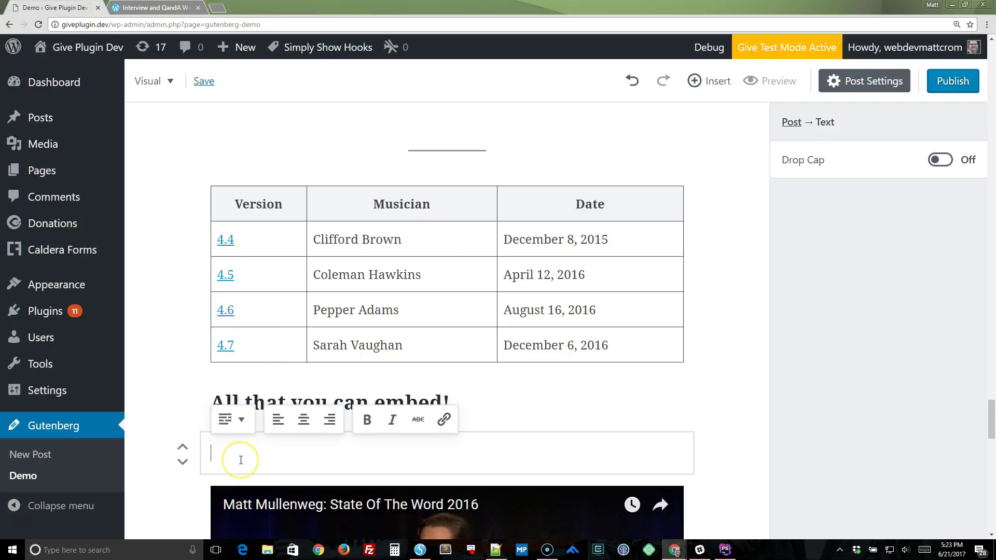
key(ctrl+v)
key(Return)
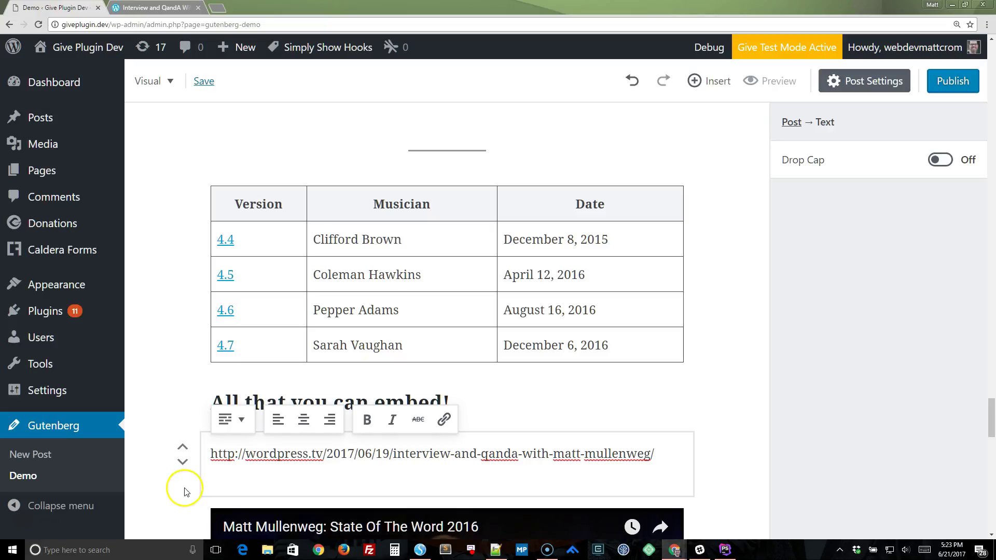
click(727, 467)
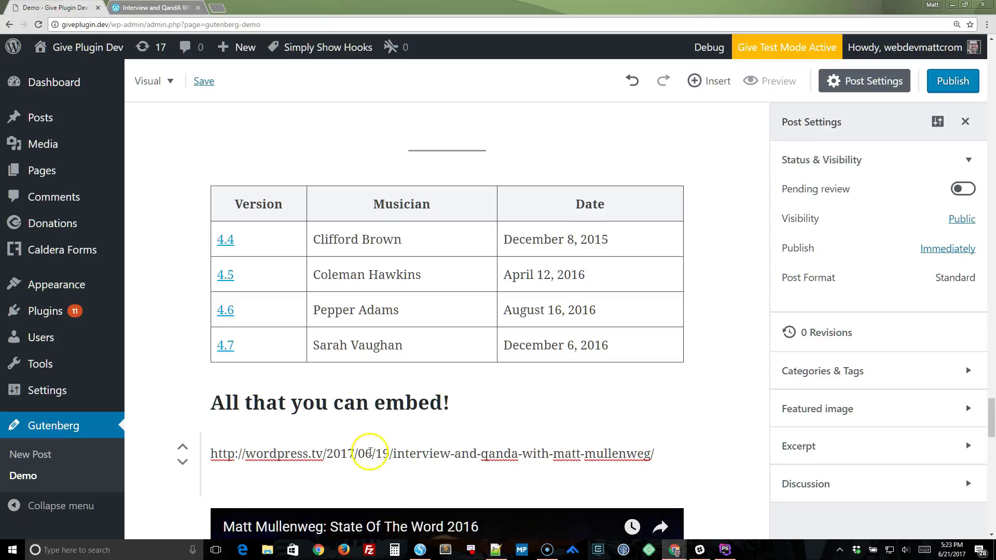
click(311, 452)
scroll(379, 415, down, 2)
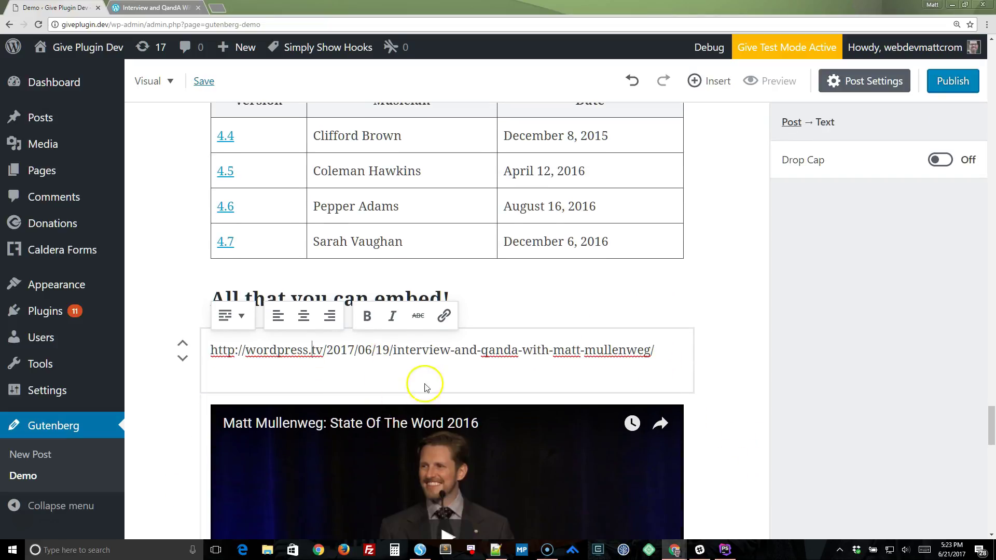
key(BackSpace)
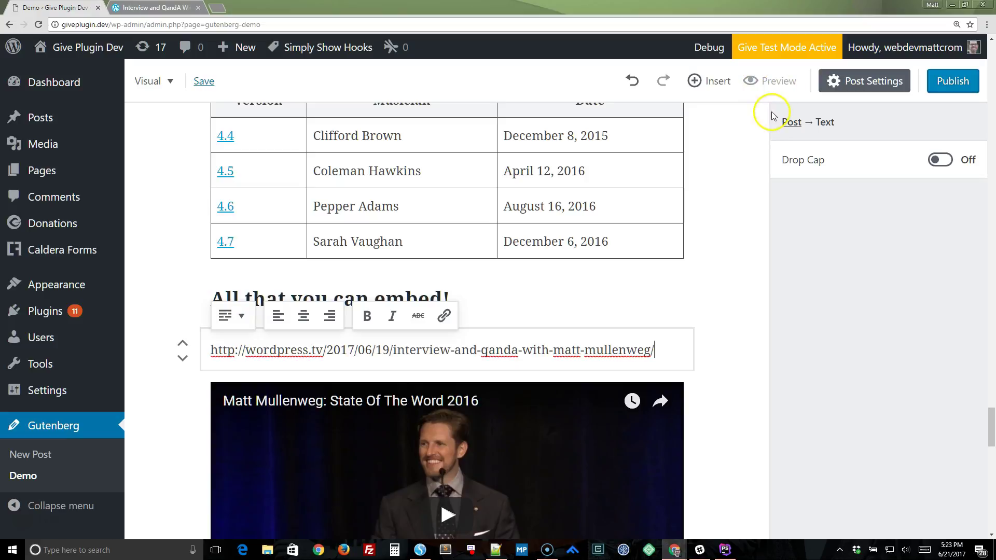
Insert a WordPress.tv embed block below the pasted video URL
click(717, 86)
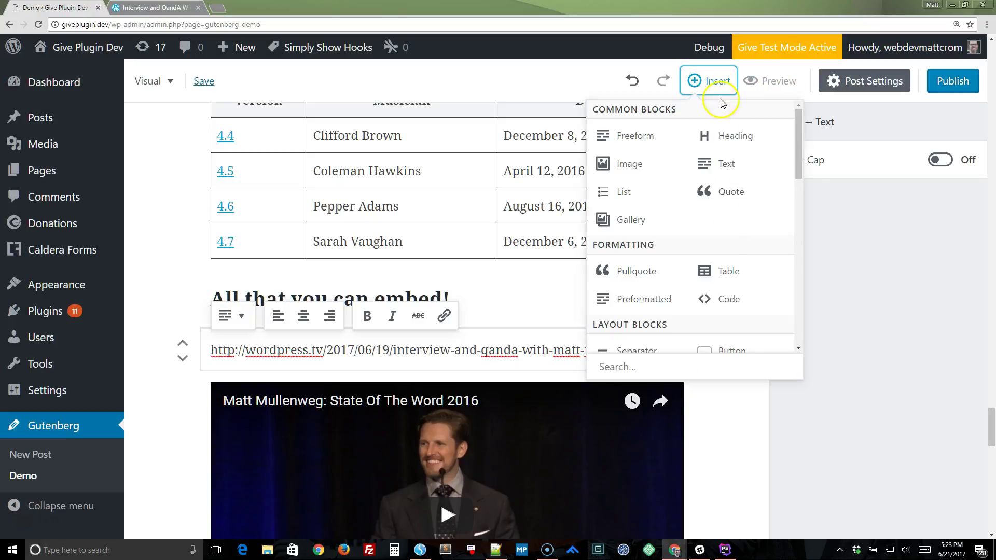
scroll(713, 262, down, 6)
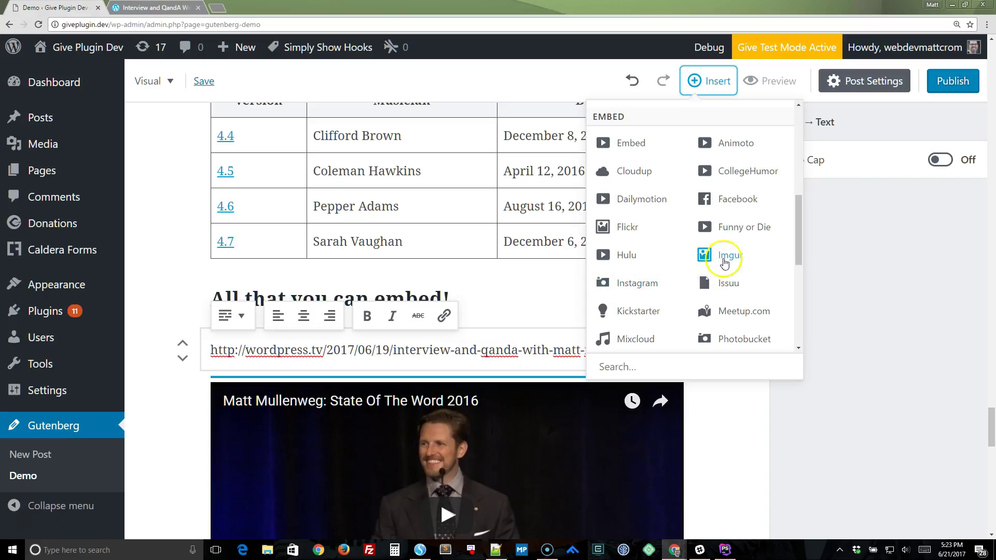
scroll(706, 260, down, 5)
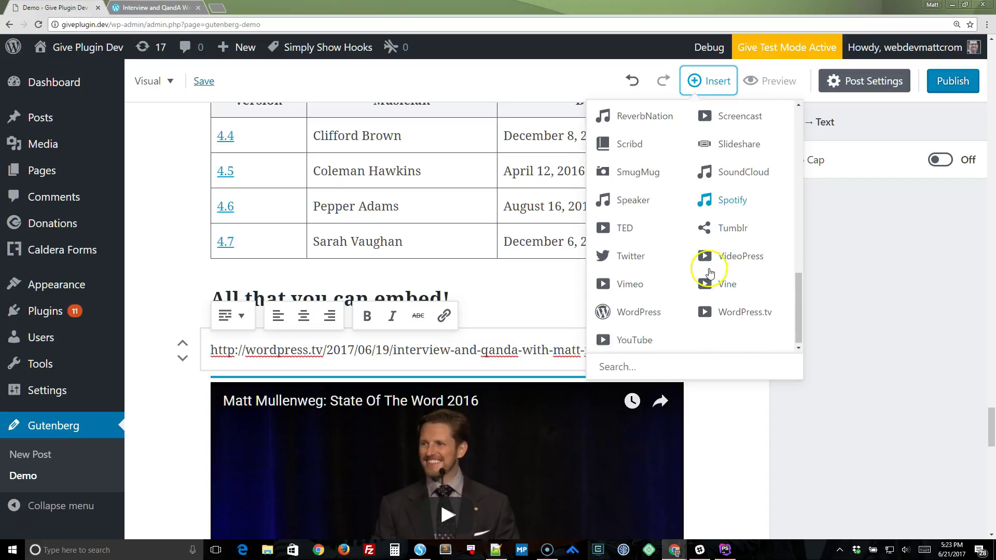
click(733, 312)
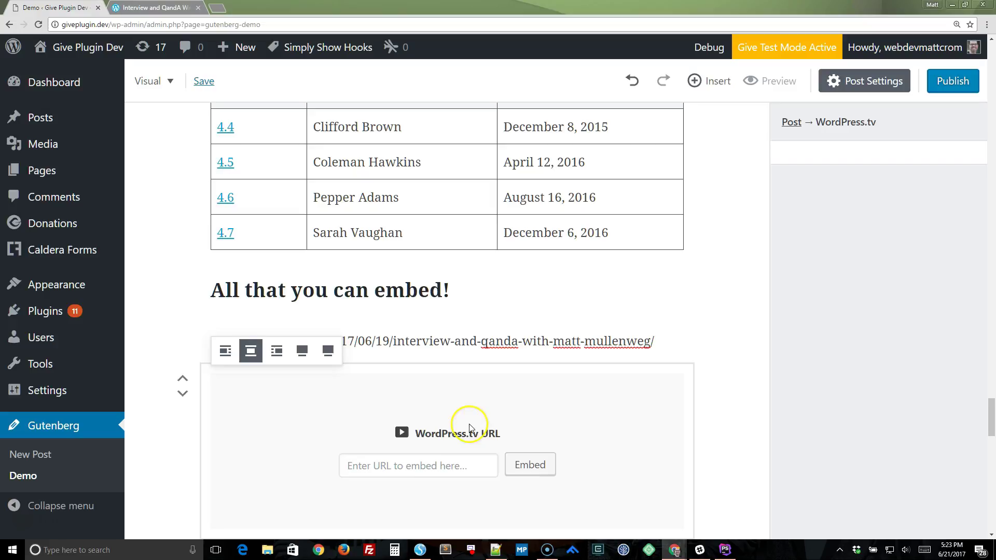
Embed wordpress.tv/2017/06/19/interview-and-qanda-with-matt-mullenweg/ in the WordPress.tv block and review the embedded player
scroll(440, 395, down, 2)
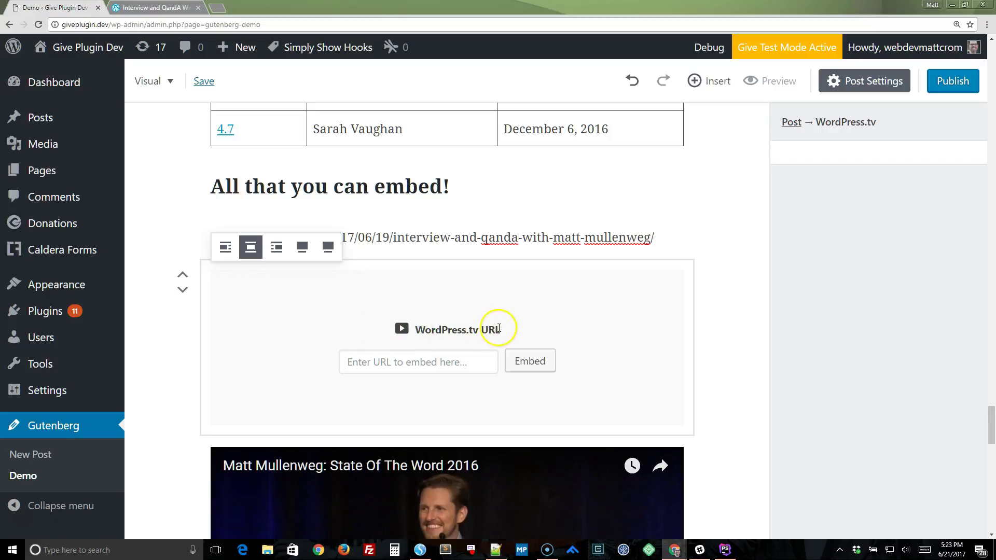
click(381, 368)
text(https://wordpress.tv/2017/06/19/interview-and-qanda-with-matt-mullenweg/)
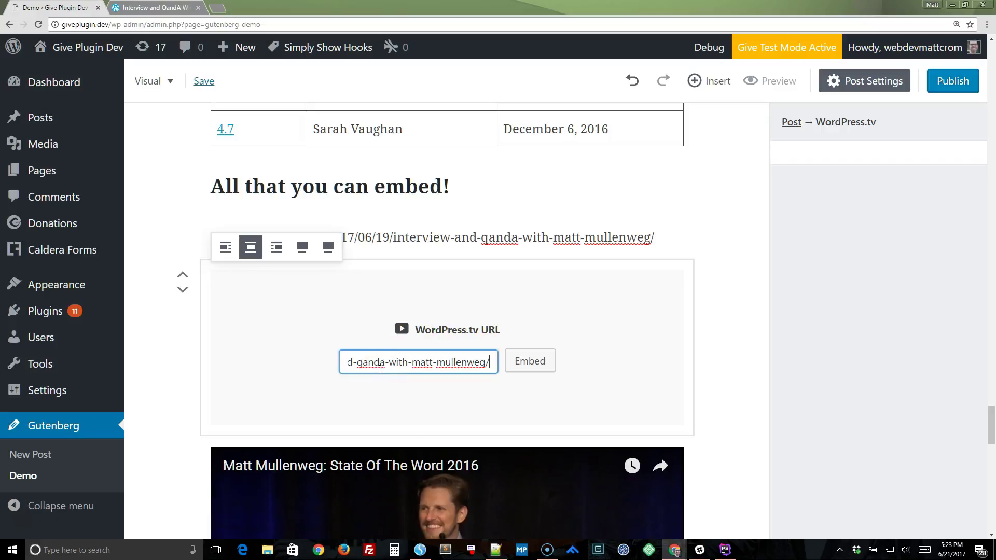
click(525, 362)
scroll(518, 348, down, 2)
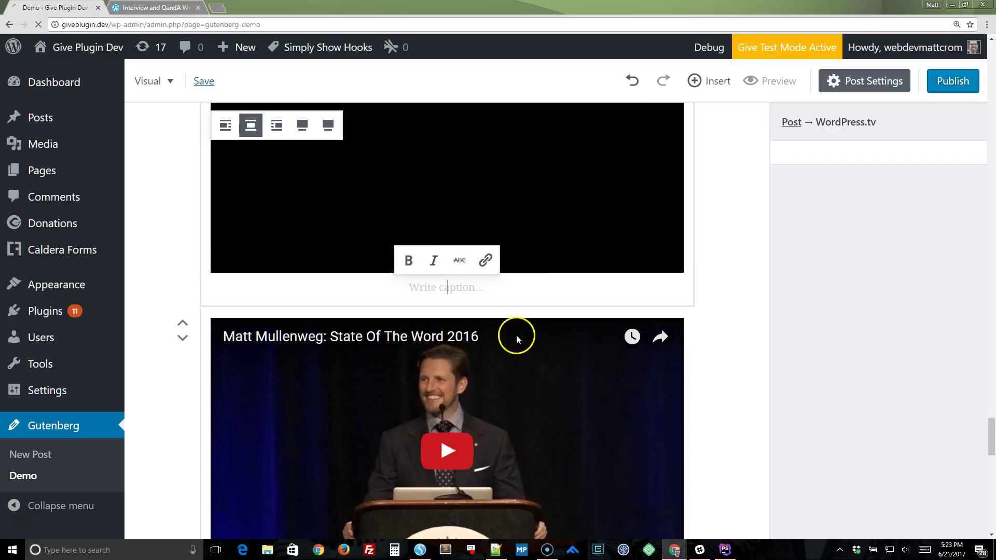
scroll(326, 361, up, 1)
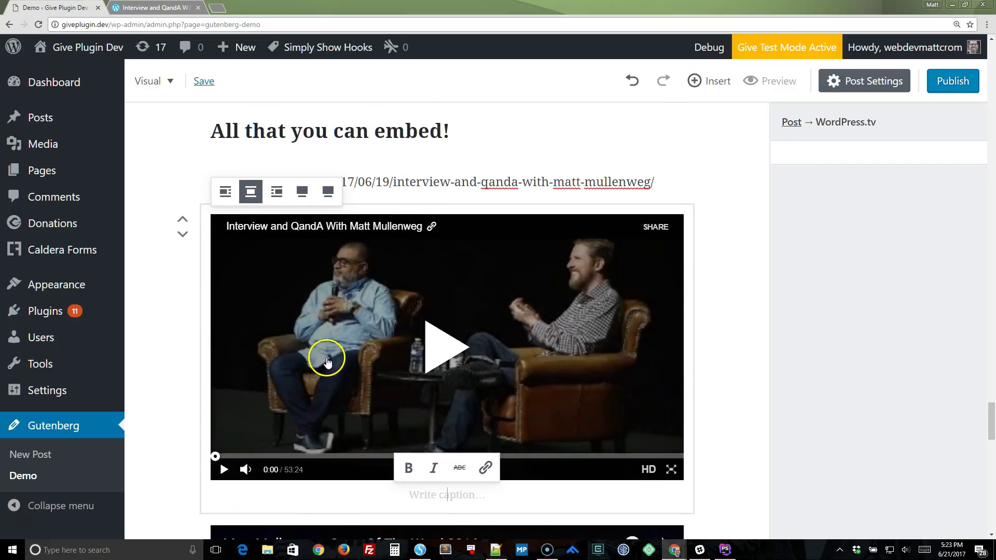
scroll(326, 358, down, 3)
scroll(348, 321, up, 1)
scroll(346, 317, up, 2)
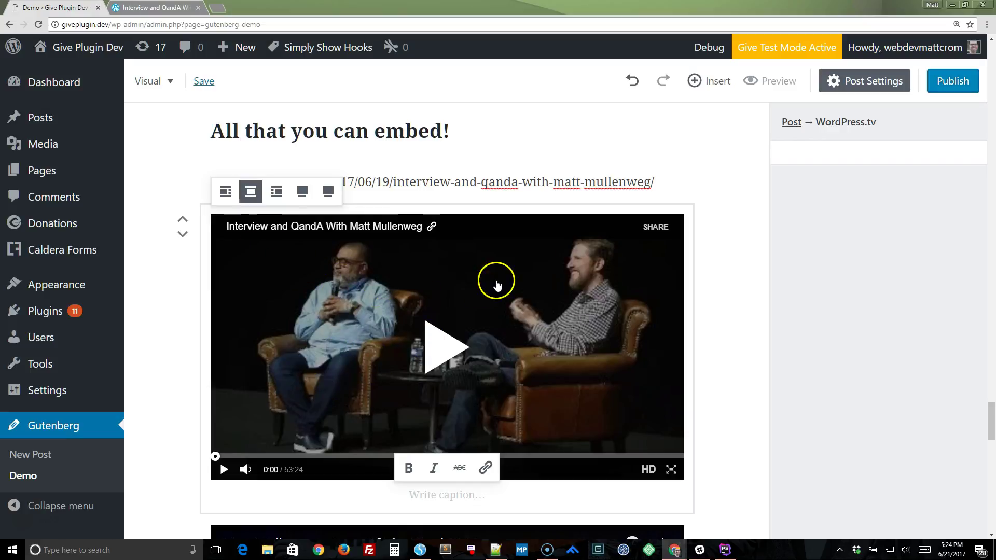
Caption the embedded WordPress.tv video "Matt Mulleneweg at WCEU"
scroll(422, 340, down, 2)
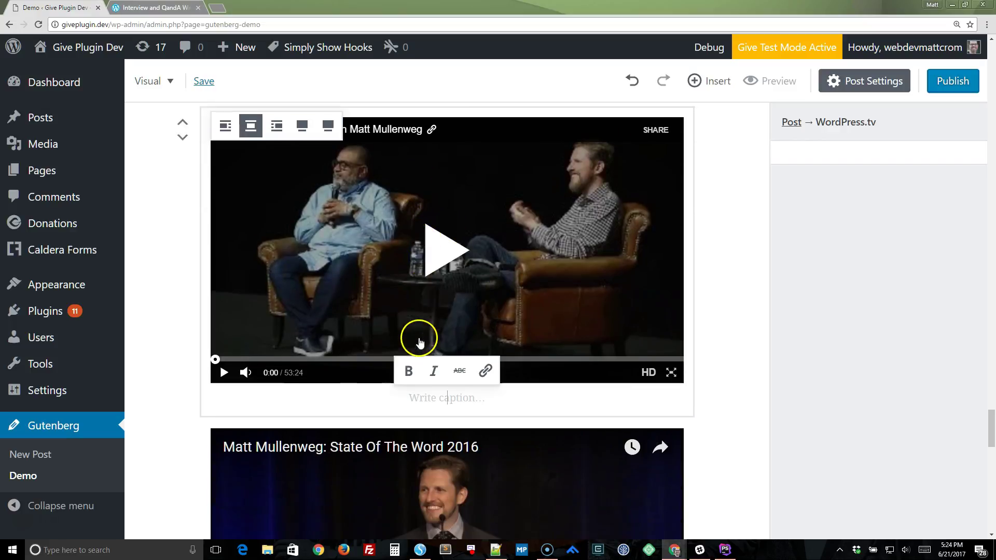
text(M)
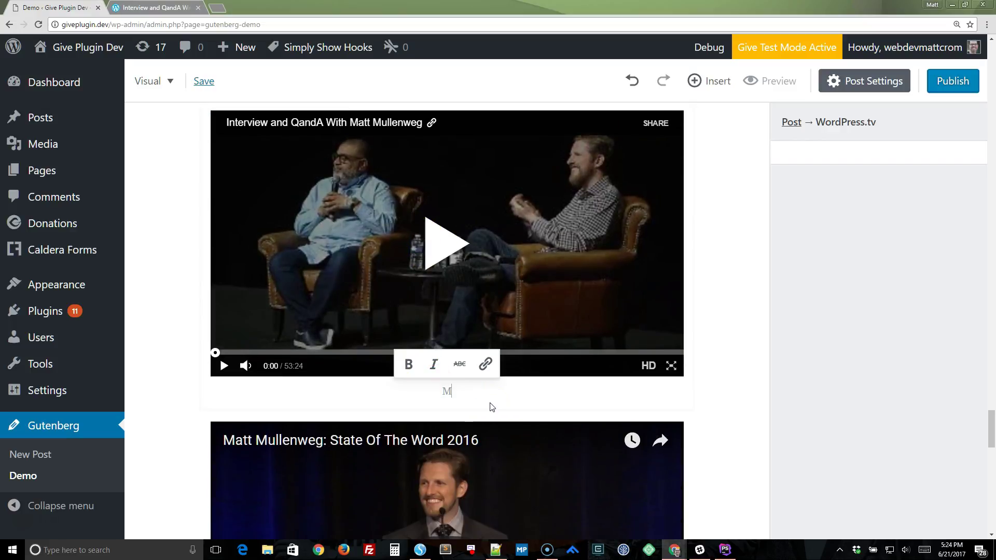
text(att Mulleneweg at WCEU)
Insert a Gallery block using the coffee mug, the dark-background portrait and the keep-calm-deactivate-plugins.png image from the media library
scroll(463, 382, down, 7)
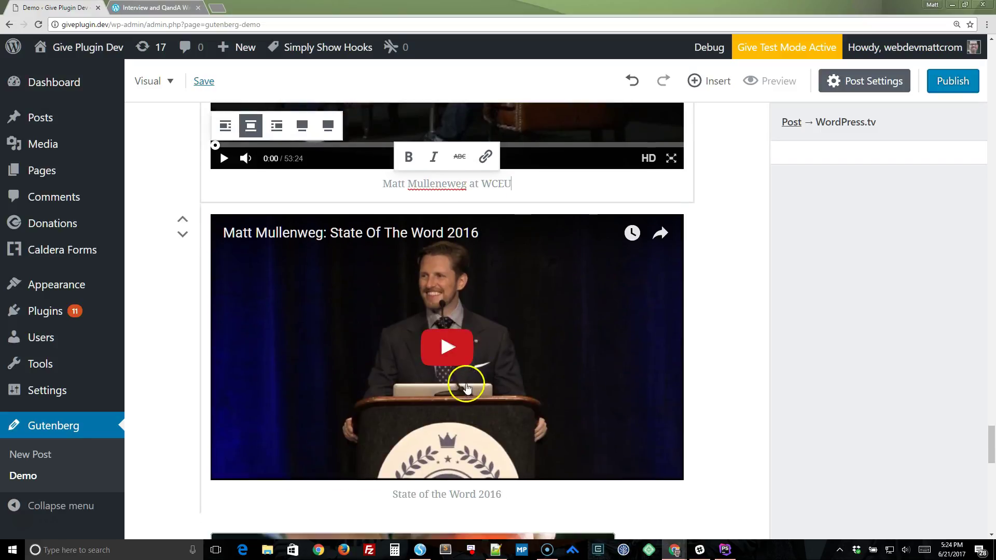
scroll(465, 383, down, 10)
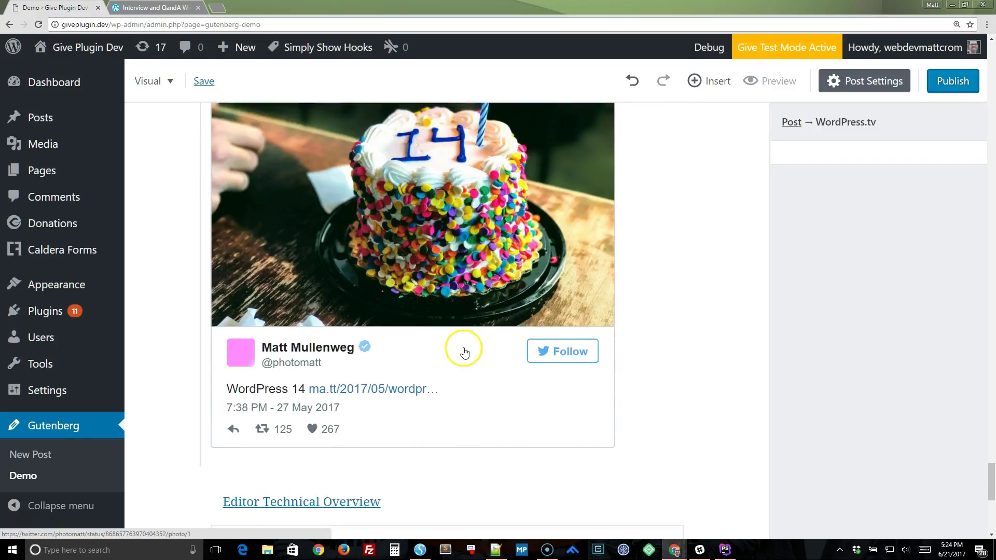
scroll(454, 354, down, 6)
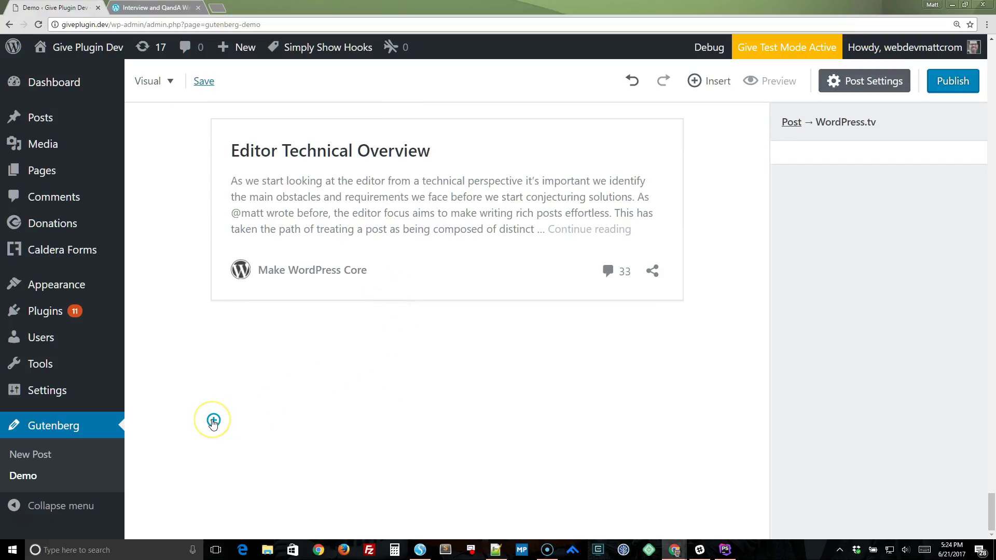
click(213, 421)
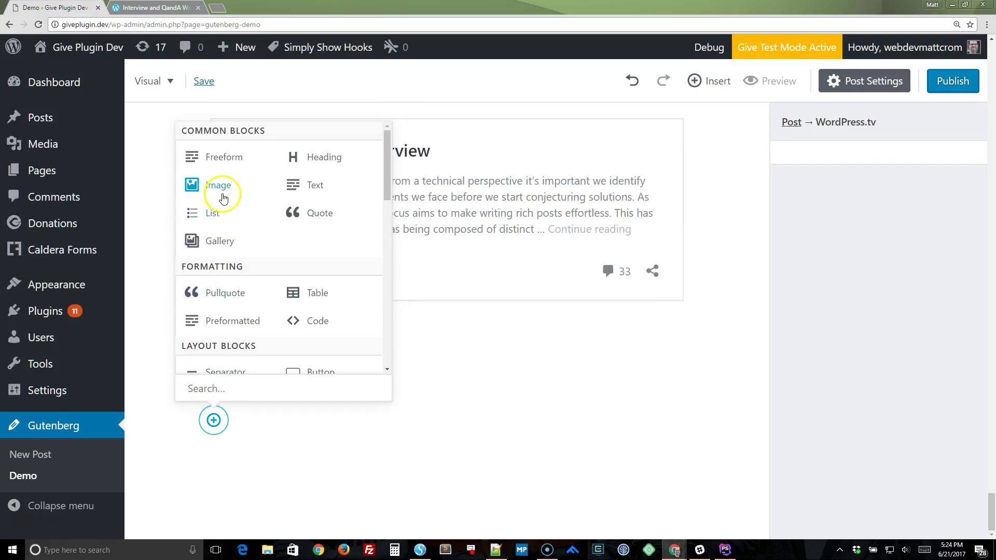
click(212, 249)
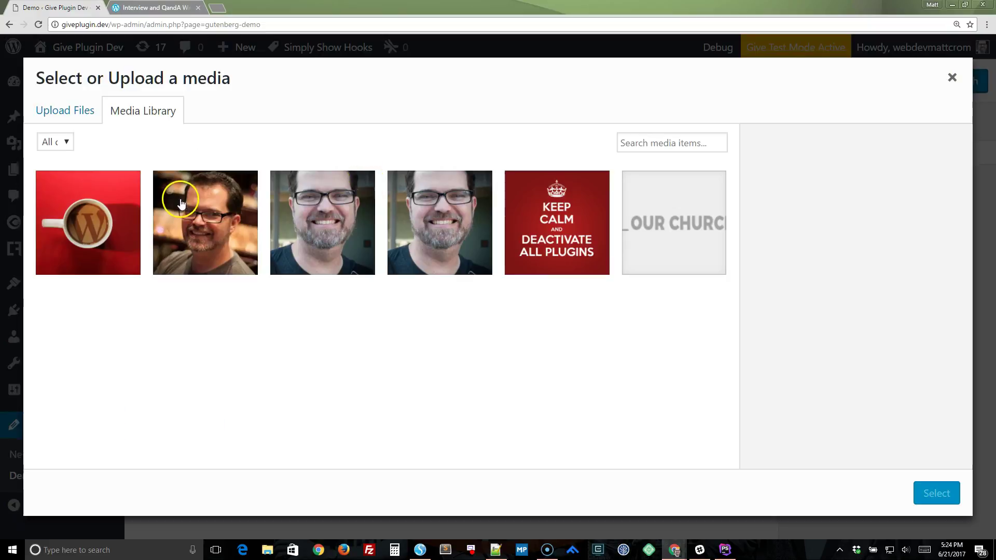
click(98, 224)
click(221, 229)
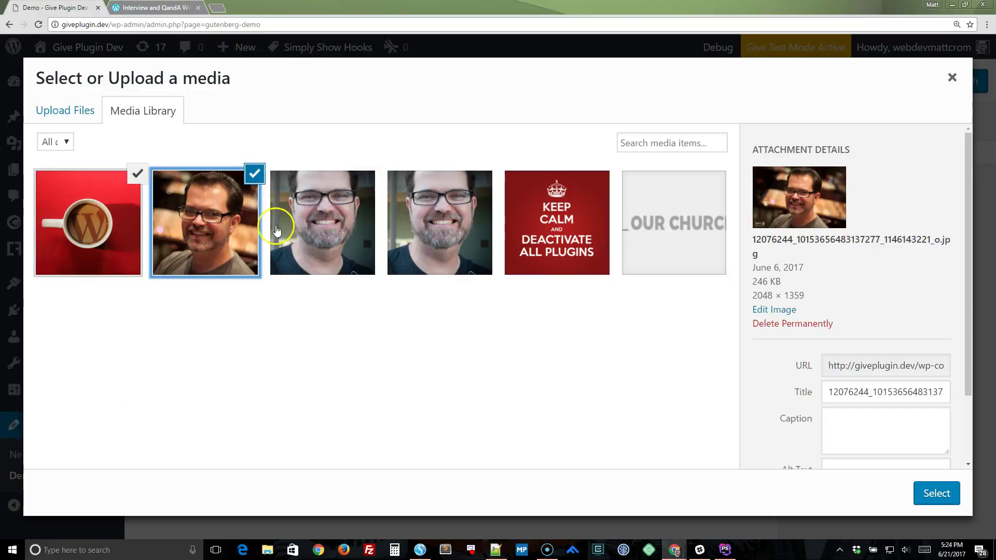
click(580, 240)
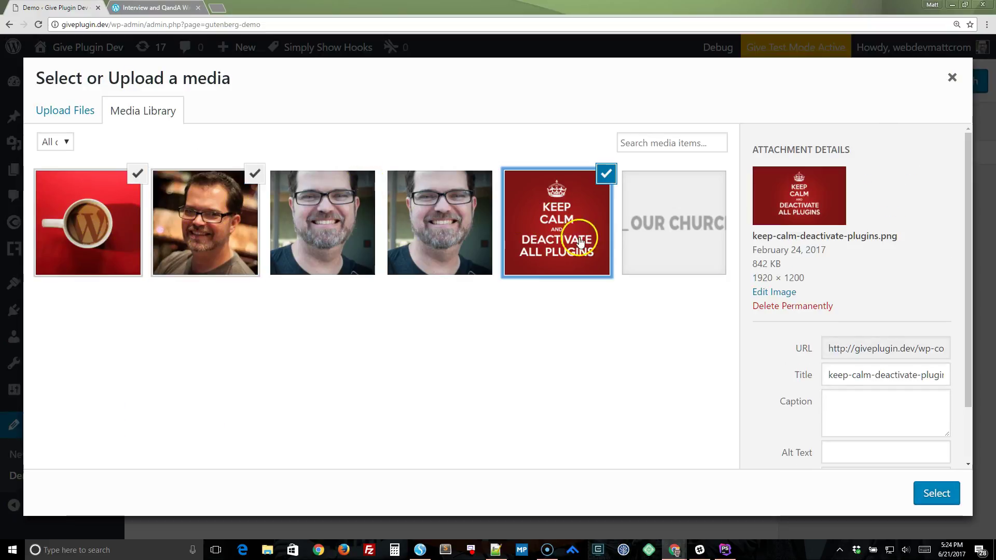
click(937, 494)
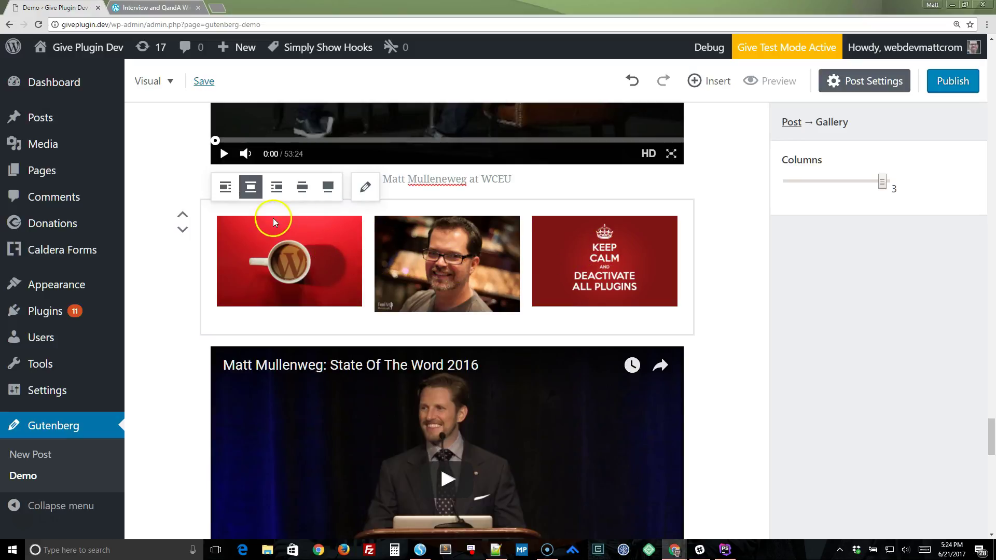
Try the gallery's left, center, right and wide alignments, and finish with it set to full width
click(232, 197)
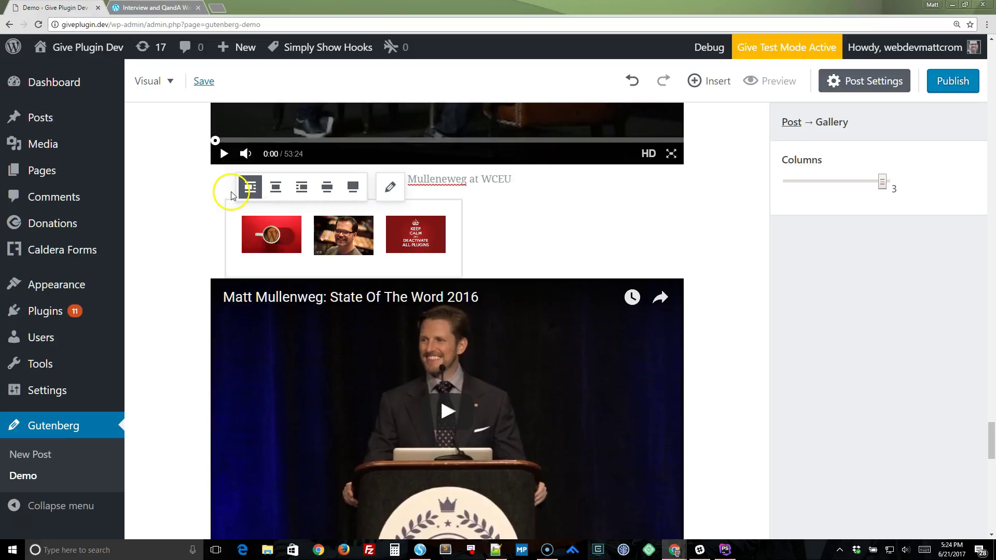
click(276, 187)
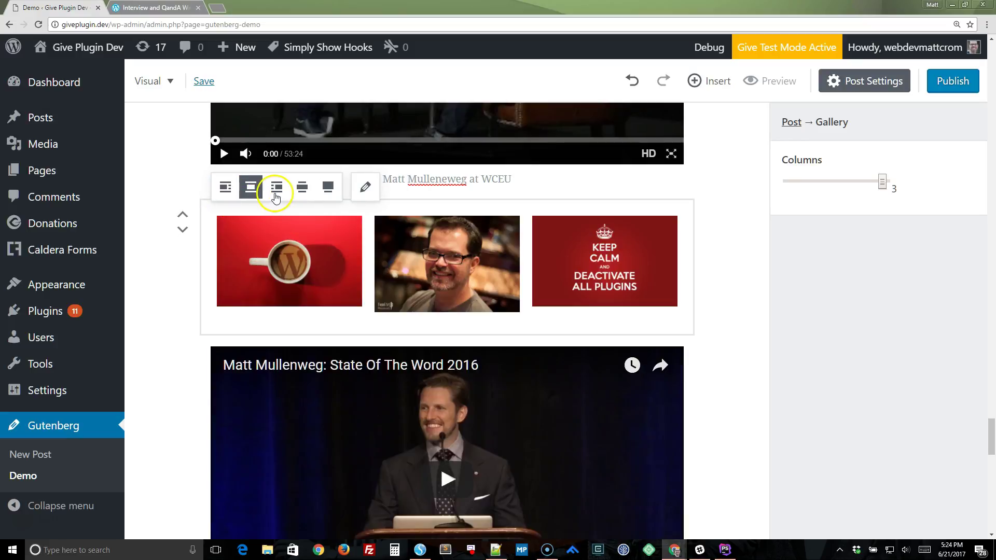
click(275, 188)
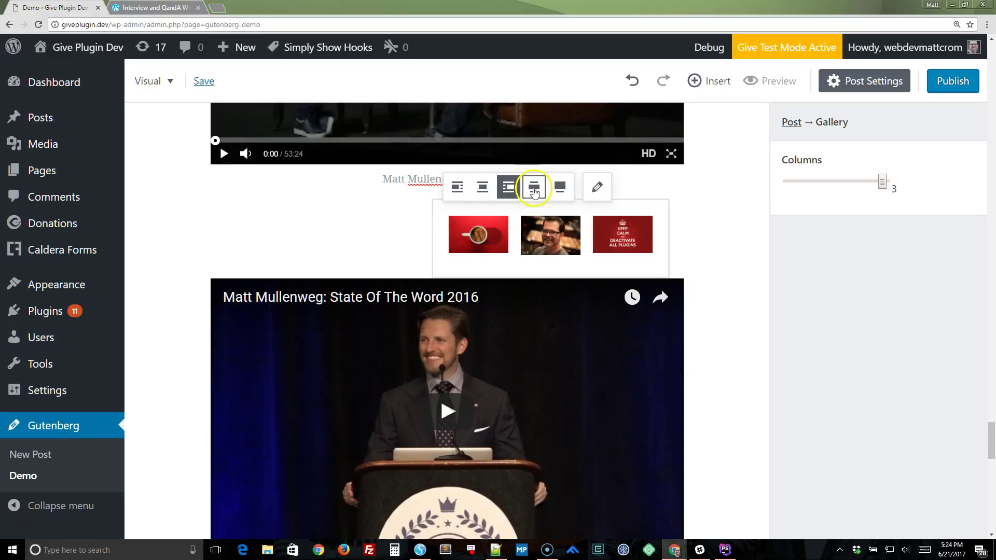
click(534, 186)
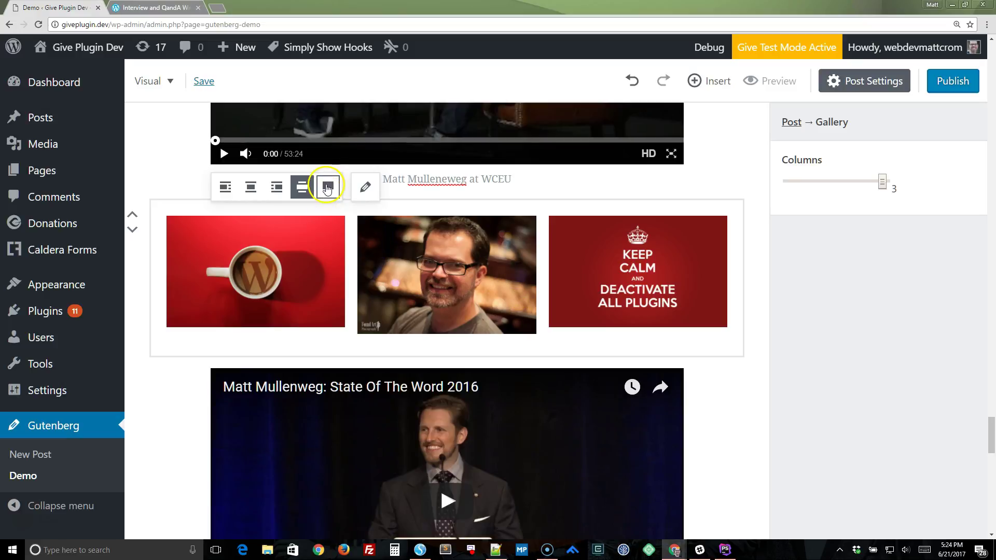
click(328, 186)
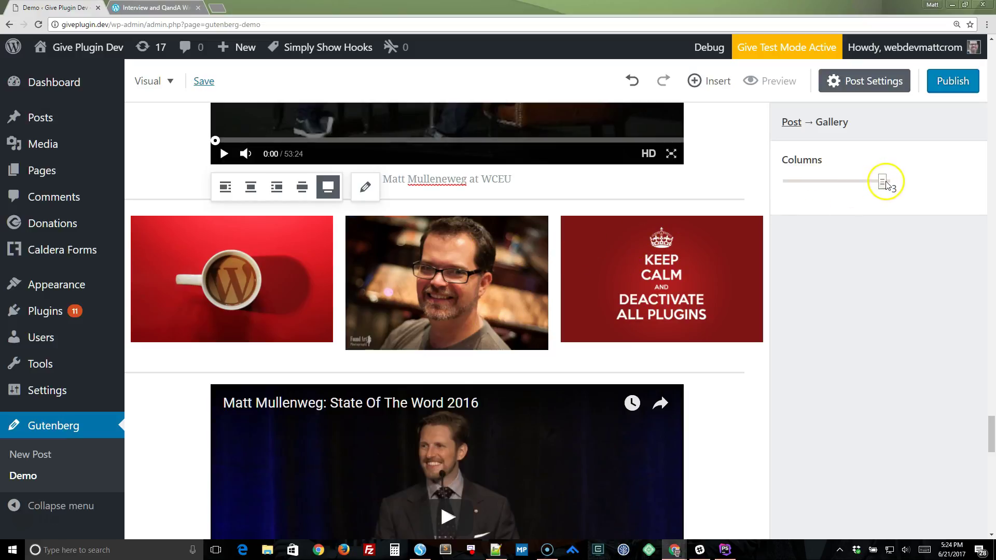
Set the gallery to 2 columns and review how its three images are laid out
drag(882, 184, 838, 184)
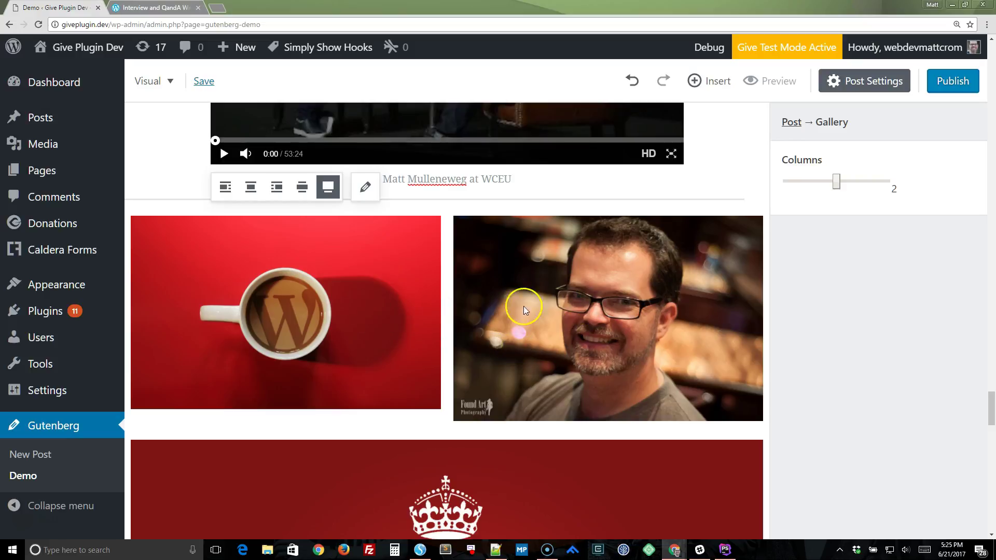
scroll(436, 347, down, 3)
scroll(448, 355, down, 2)
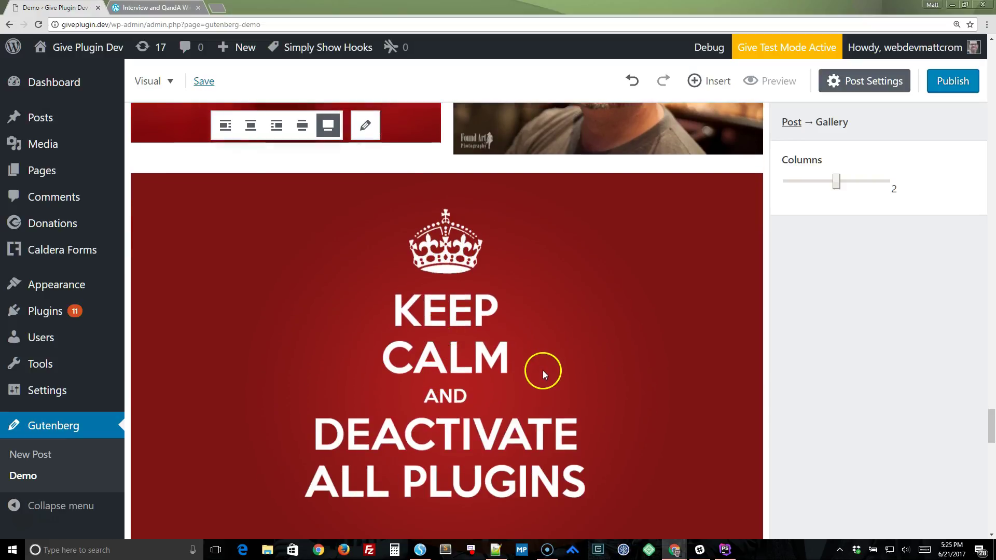
scroll(540, 368, down, 2)
scroll(543, 371, up, 4)
scroll(543, 301, up, 2)
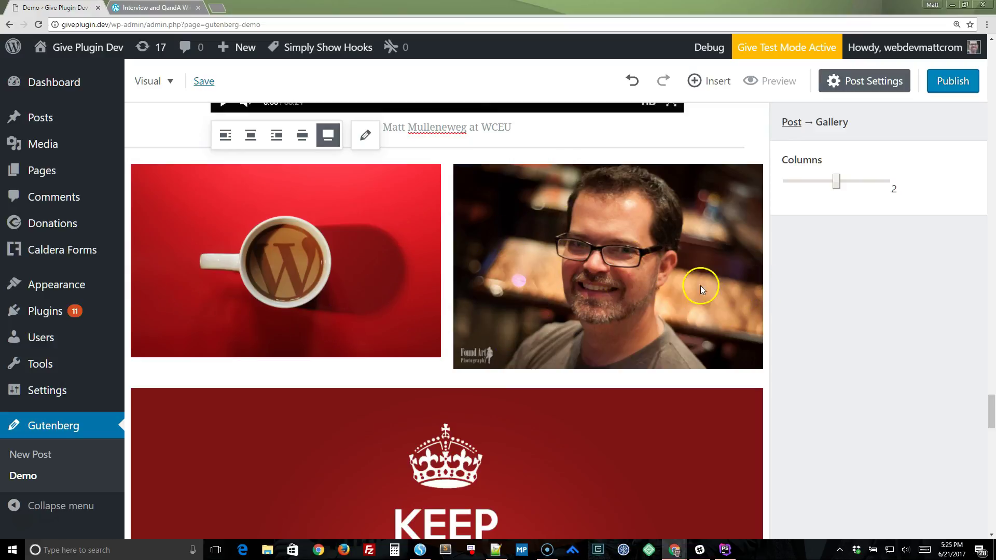
Try the two-column gallery's wide and right alignments, and finish with it centered
click(301, 136)
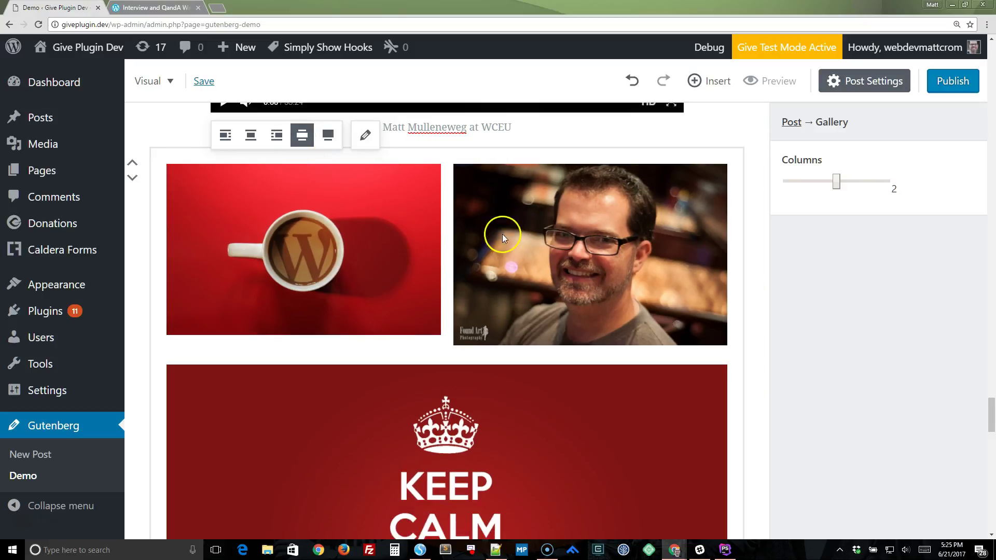
click(271, 139)
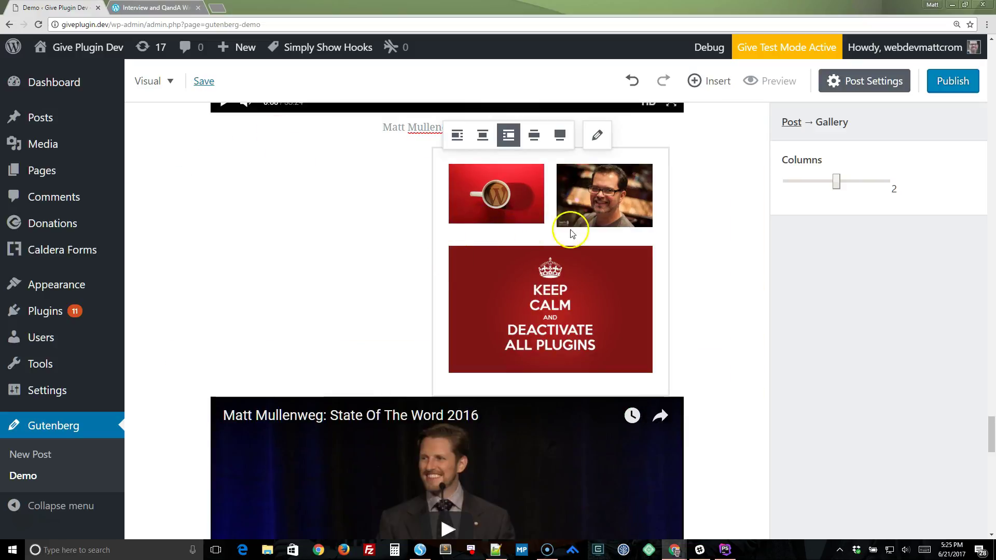
click(478, 138)
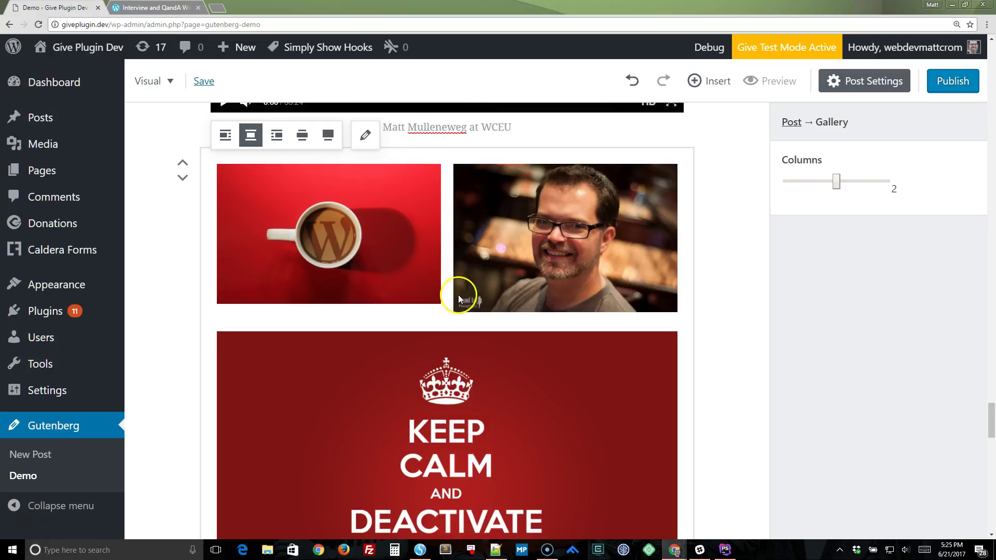
scroll(464, 332, down, 3)
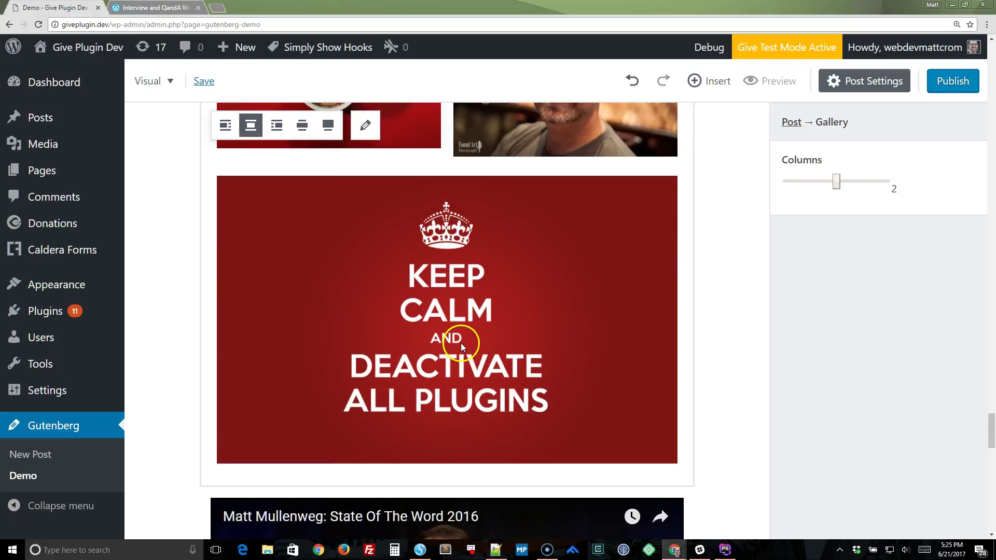
scroll(461, 342, up, 4)
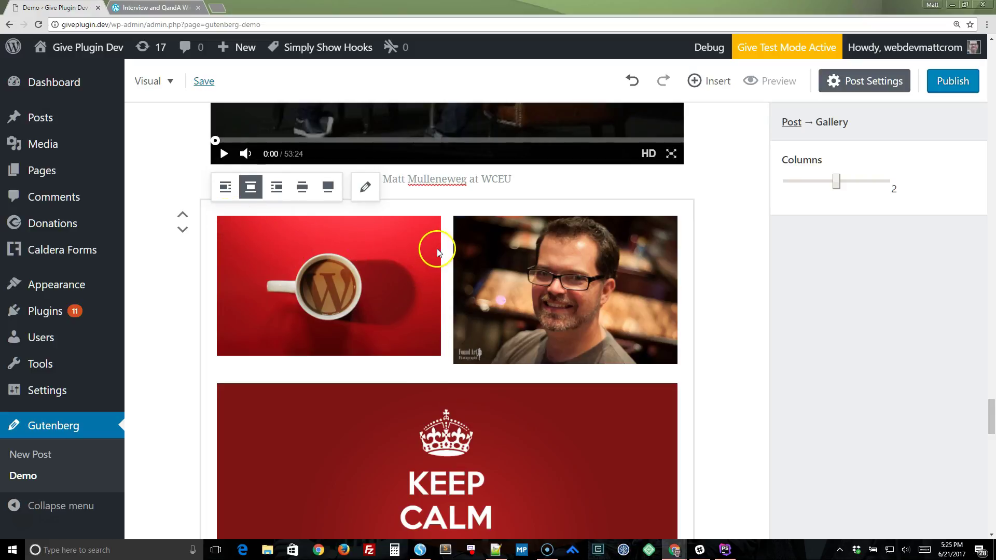
scroll(437, 253, up, 2)
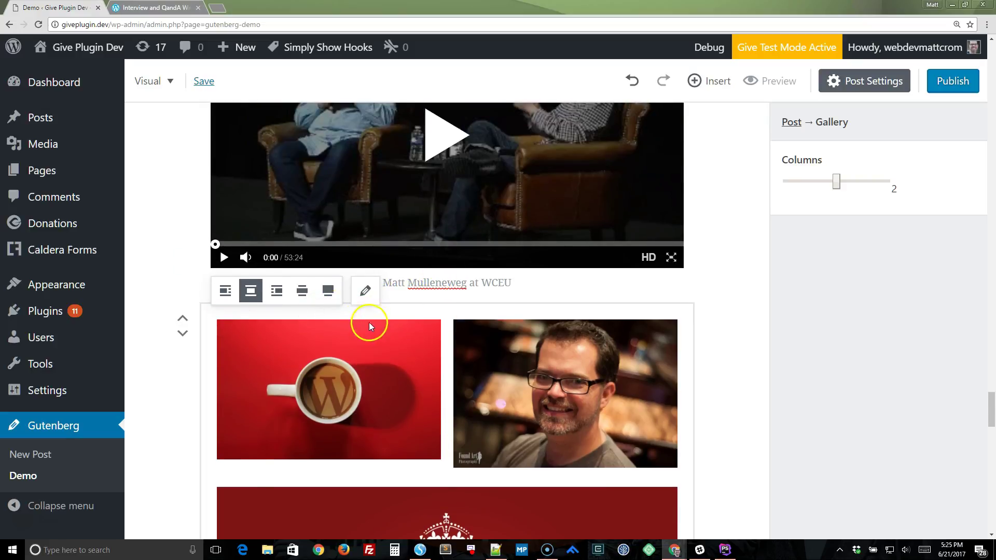
scroll(417, 386, down, 4)
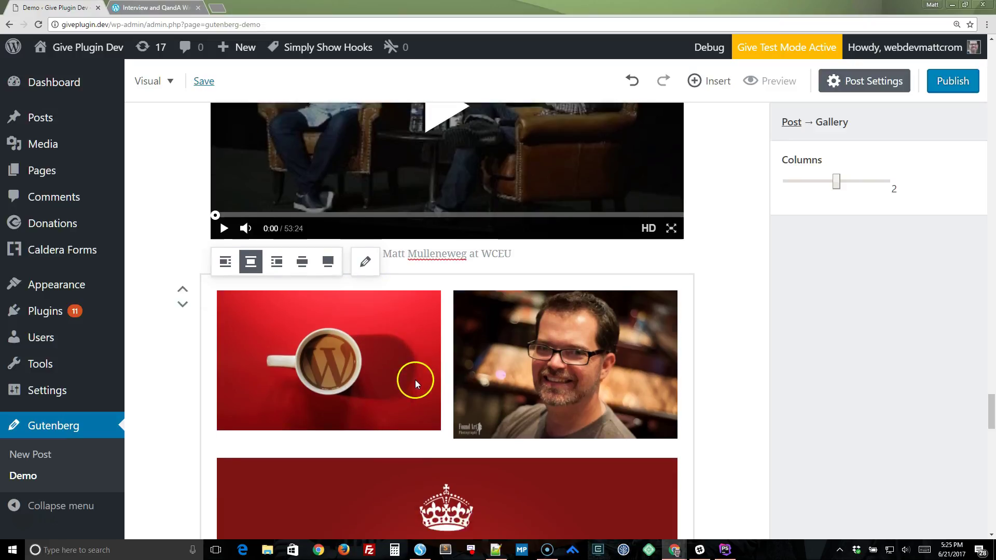
scroll(369, 342, up, 3)
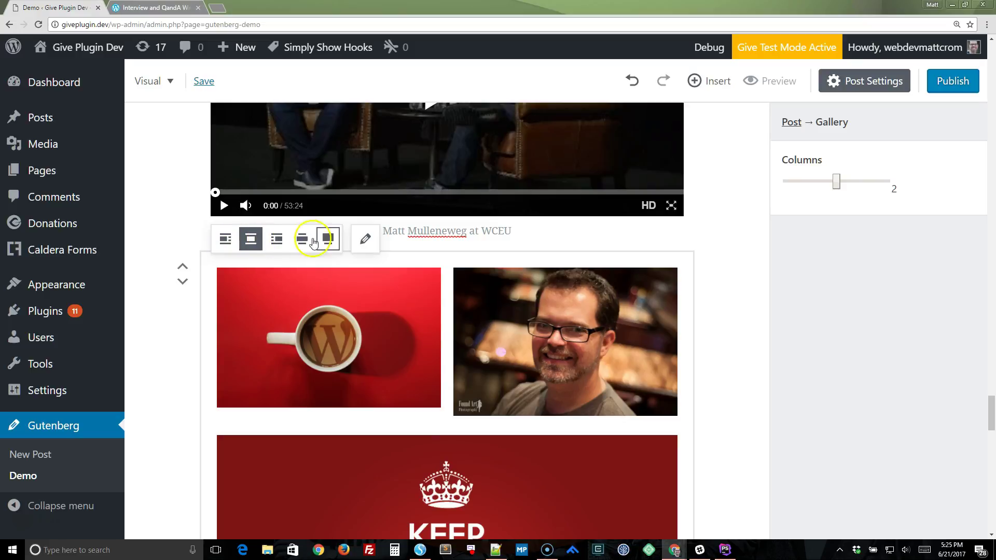
Publish the Gutenberg demo post and accept the beta version notice
click(476, 232)
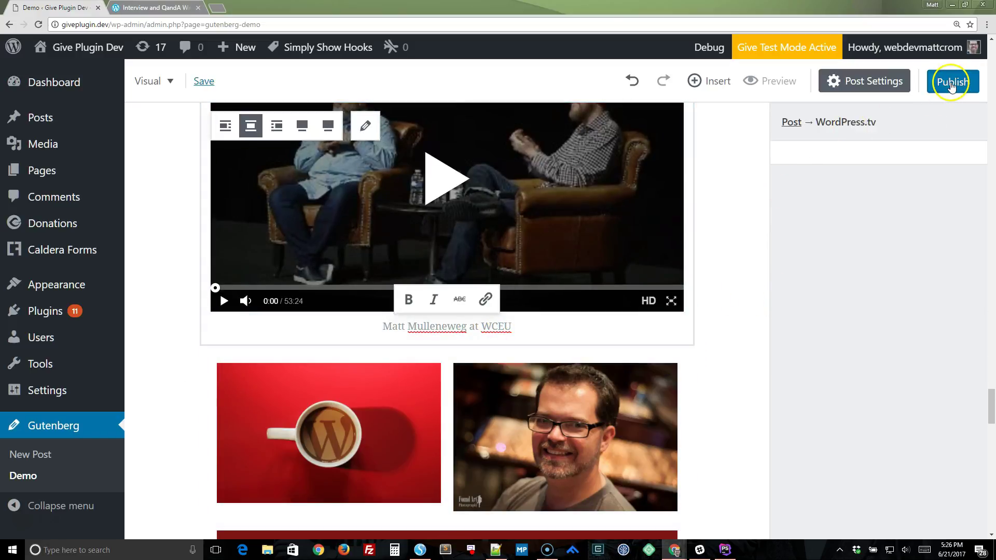
click(954, 82)
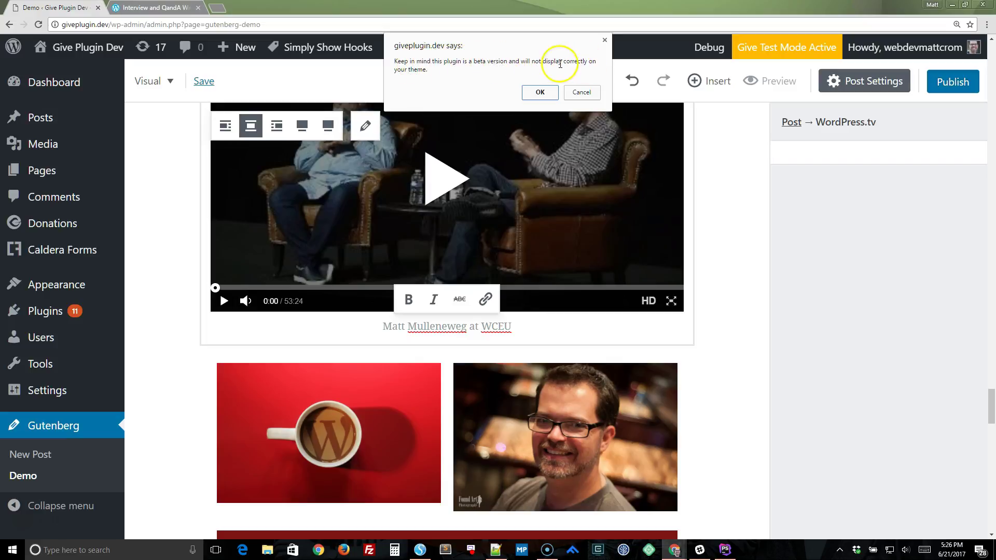
click(541, 93)
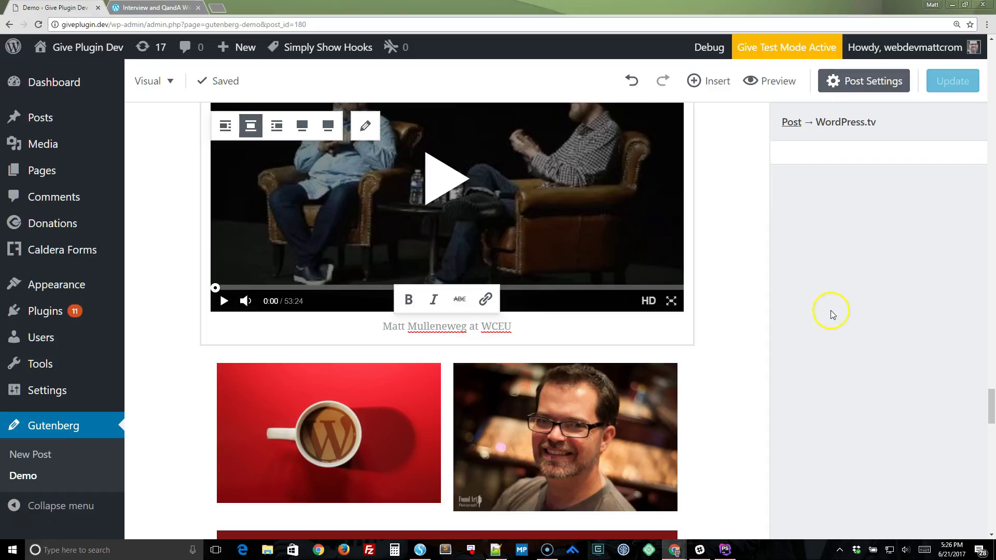
Go to the list of all posts and view "Welcome to the Gutenberg Editor" on the live site in a separate tab
drag(991, 408, 963, 66)
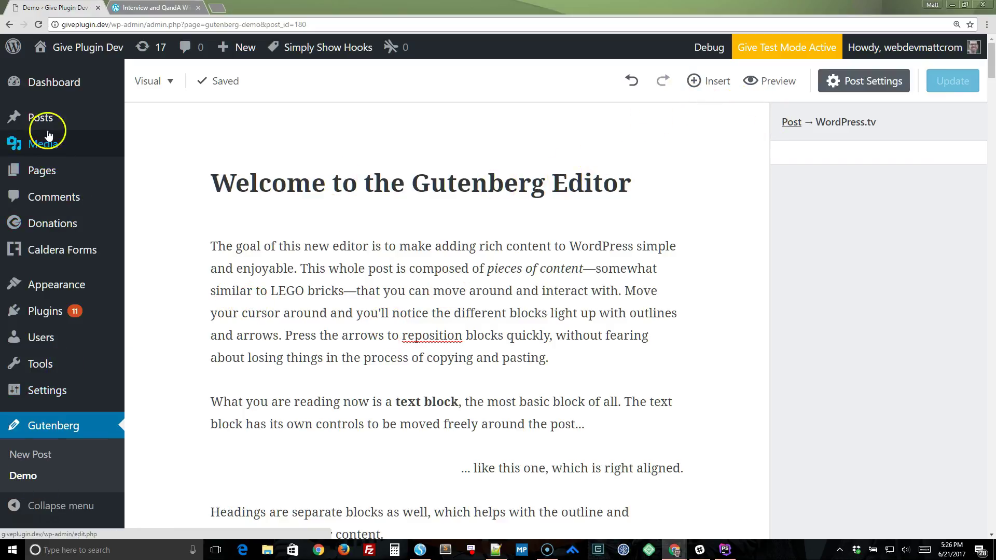
mouse_move(103, 122)
click(148, 122)
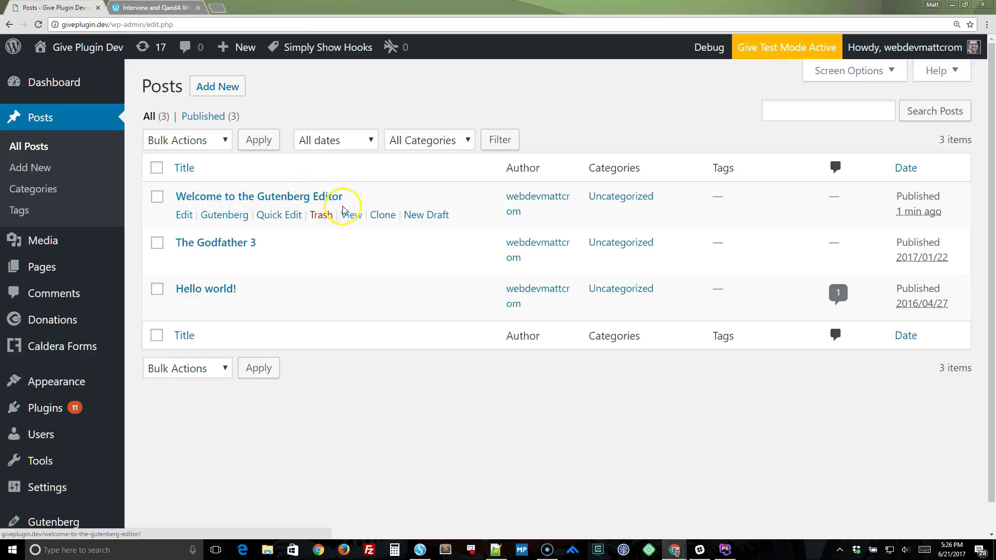
click(351, 215)
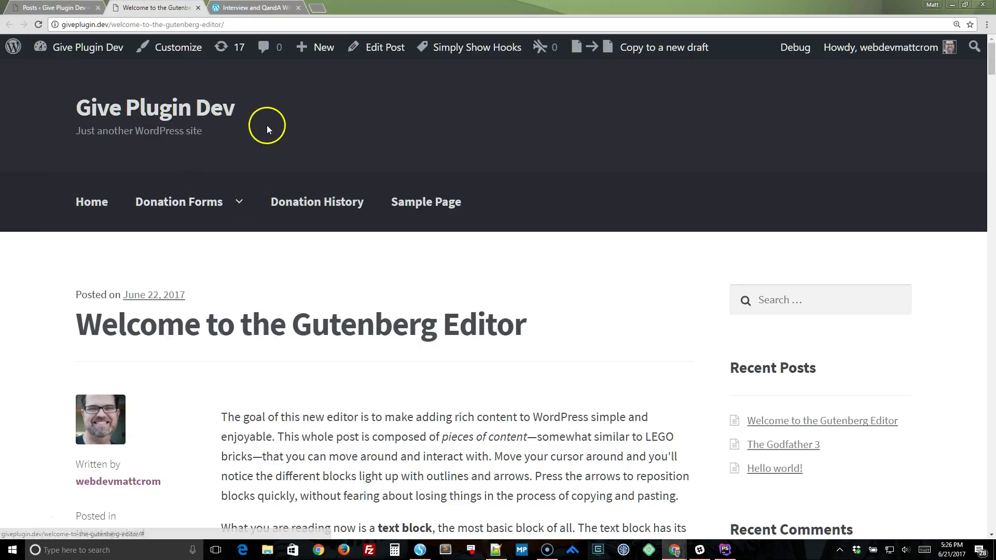
Examine how the published post renders its text, headings, hill image, list and Help build Gutenberg link
scroll(383, 322, down, 5)
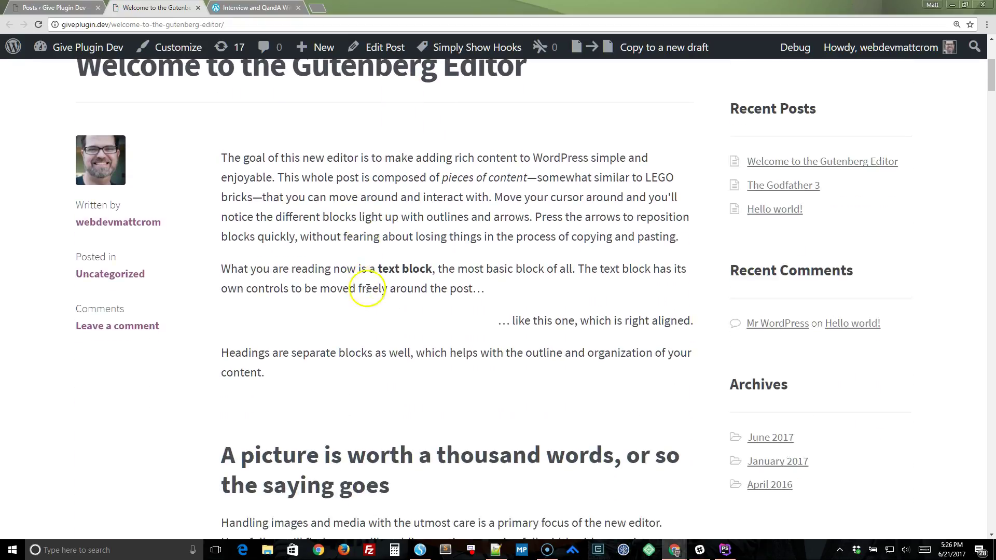
scroll(363, 289, down, 7)
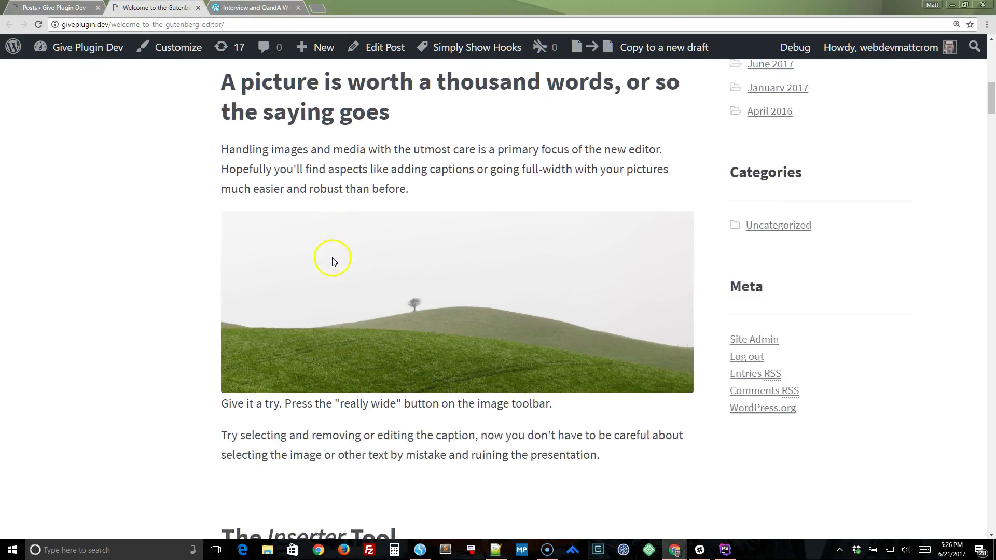
scroll(332, 261, down, 12)
scroll(285, 326, down, 5)
scroll(293, 272, up, 2)
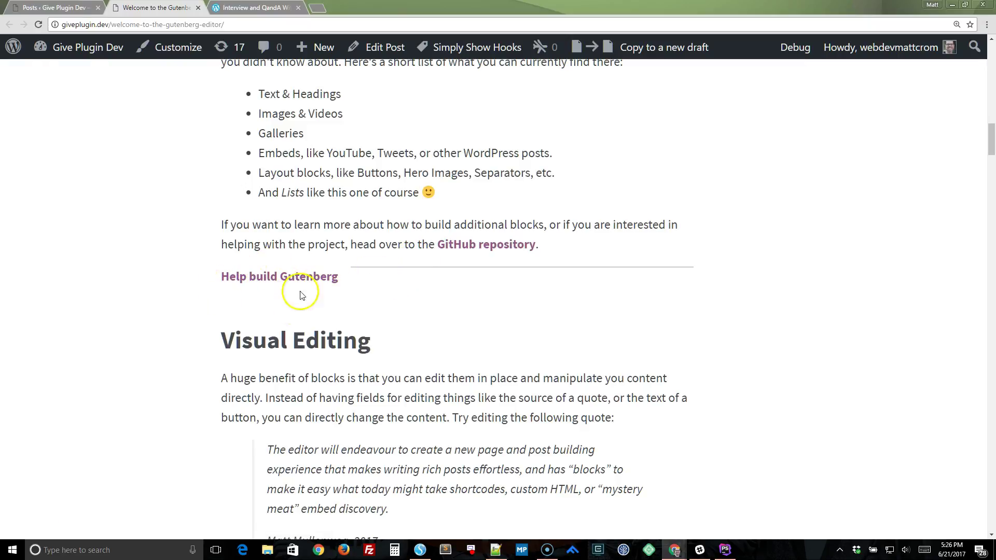
scroll(311, 332, down, 3)
scroll(320, 326, down, 1)
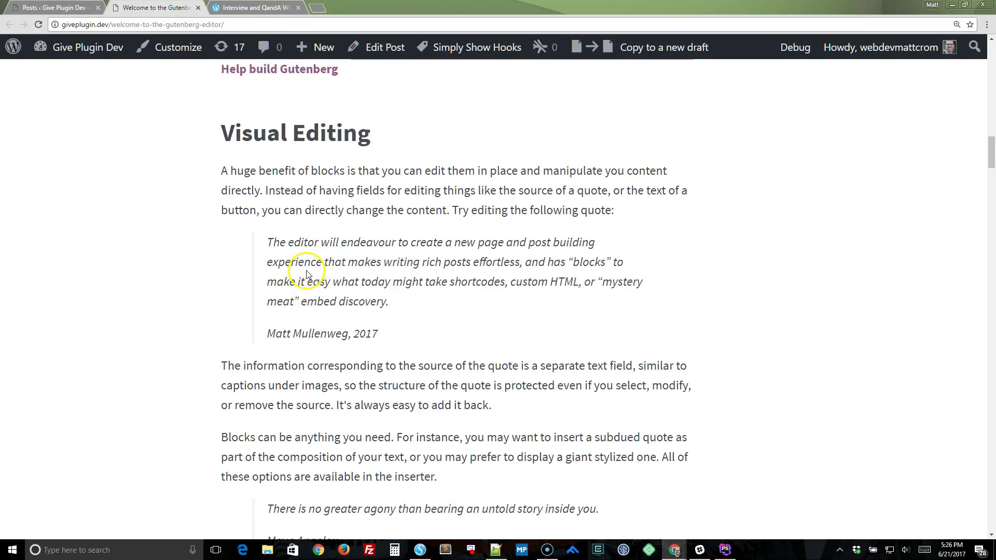
Compare the styling of the two quotes in the published post's Visual Editing section
scroll(307, 274, down, 1)
drag(269, 191, 383, 272)
click(289, 195)
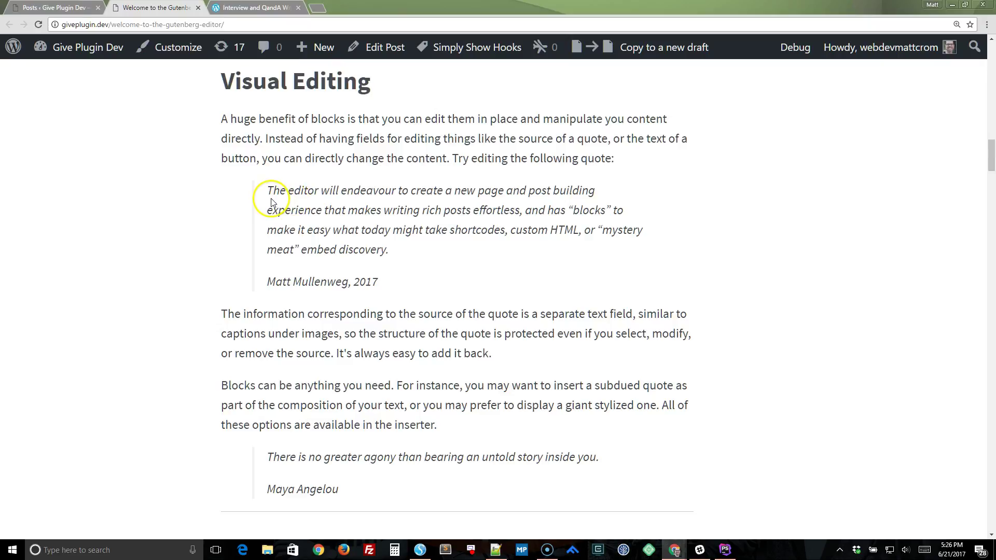
scroll(271, 203, down, 1)
drag(274, 139, 393, 235)
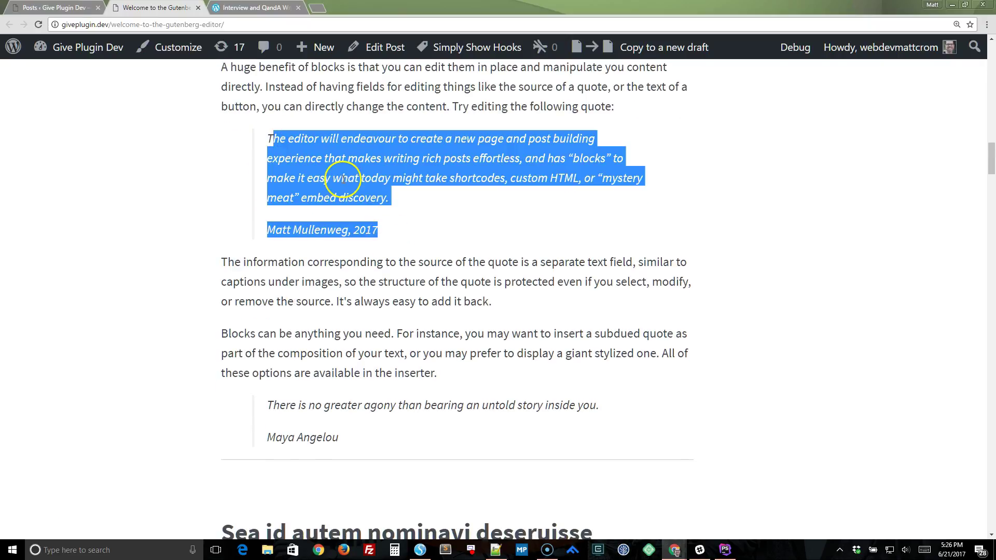
click(343, 178)
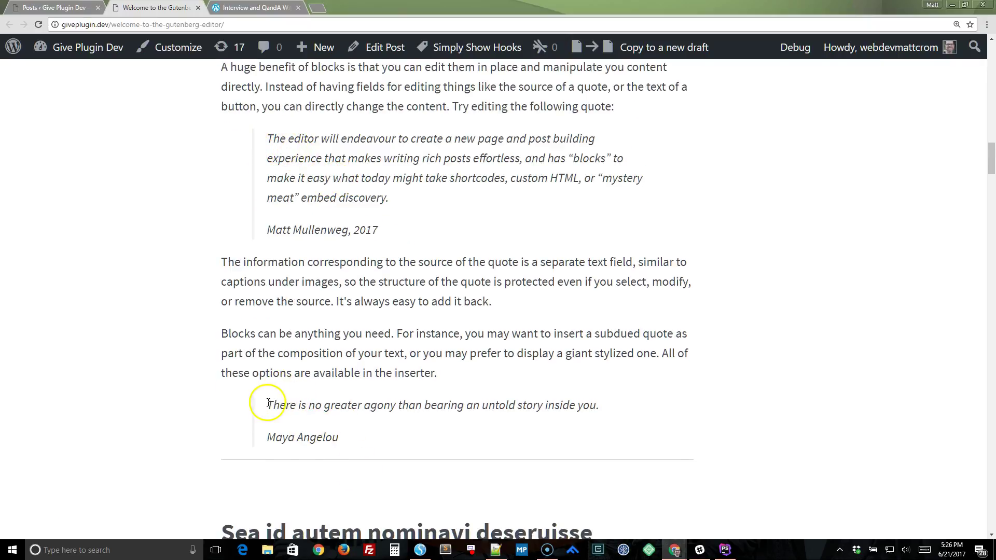
drag(268, 403, 378, 436)
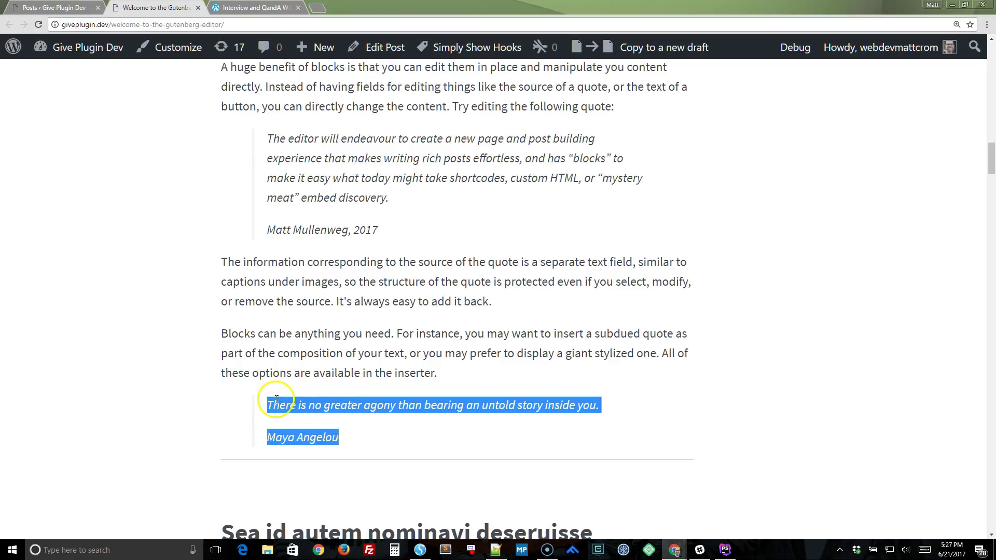
click(267, 350)
Examine the mountain image, the MyButton code block and the content down to the version table in the published post
scroll(255, 374, down, 5)
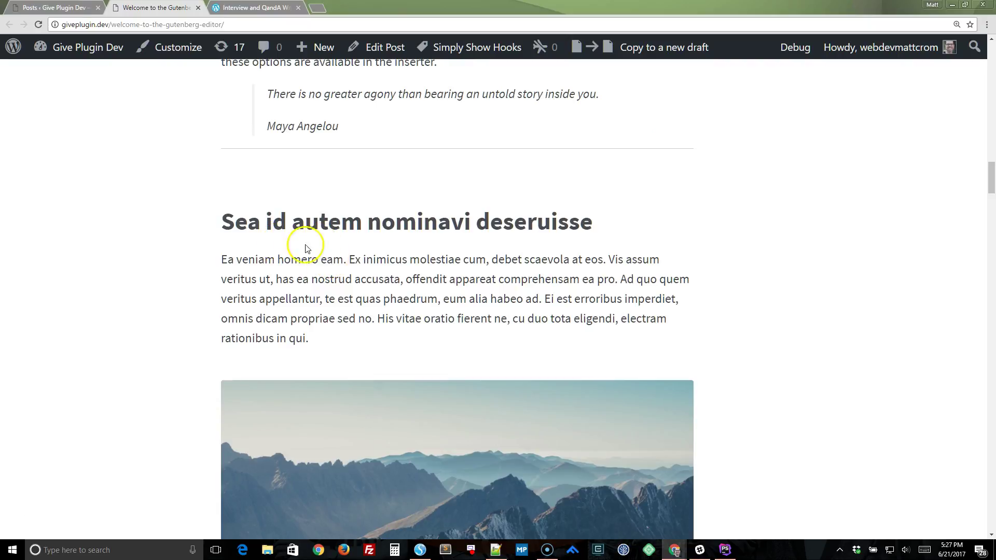
scroll(295, 314, down, 5)
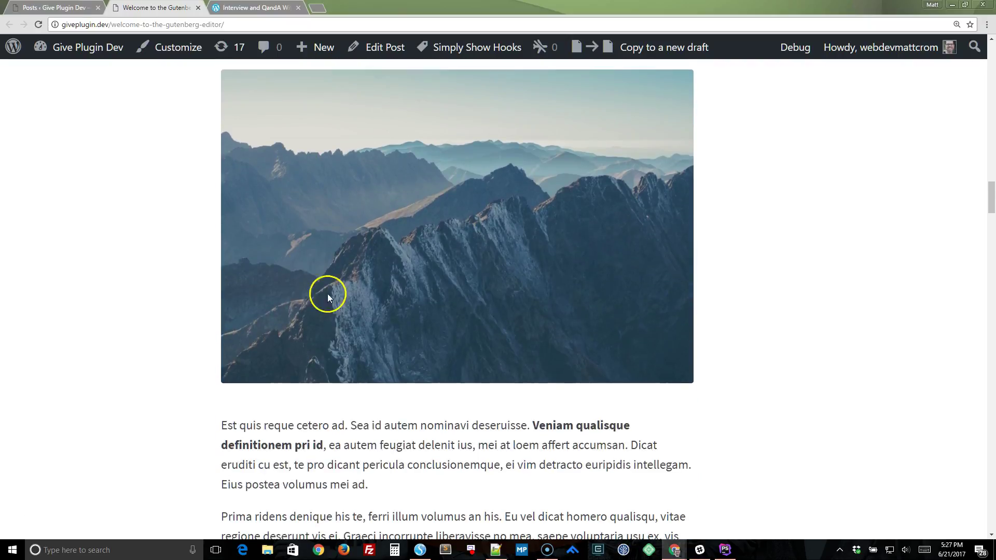
scroll(306, 282, down, 3)
scroll(321, 242, down, 3)
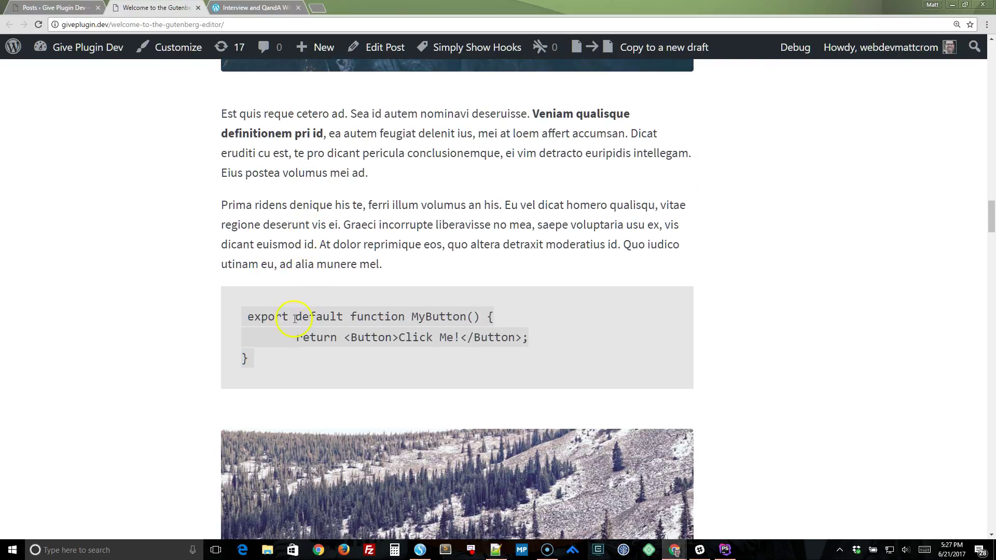
double_click(256, 316)
click(398, 311)
scroll(319, 263, down, 15)
scroll(388, 248, down, 10)
scroll(277, 281, down, 3)
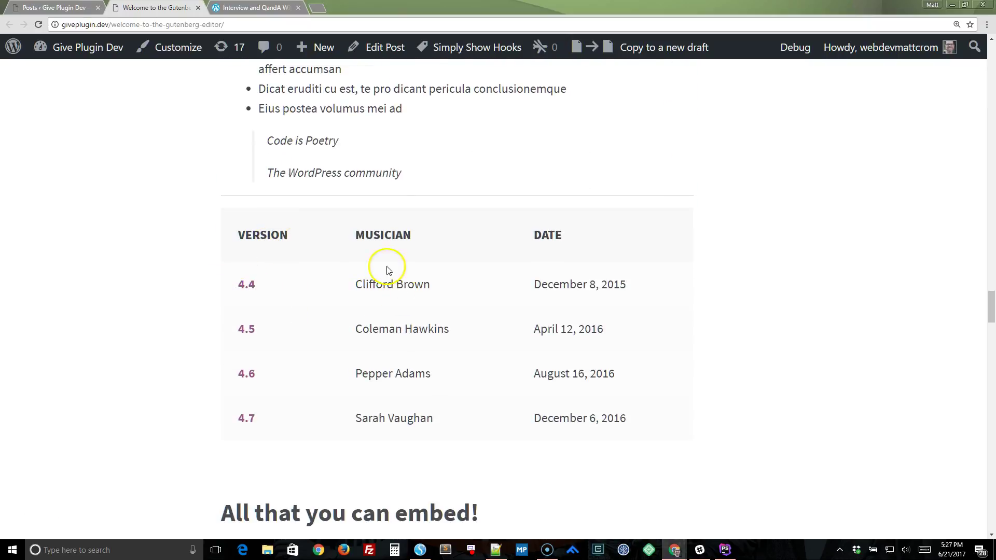
Check how the WordPress.tv embeds, the video caption and the gallery render under "All that you can embed!"
scroll(412, 281, down, 6)
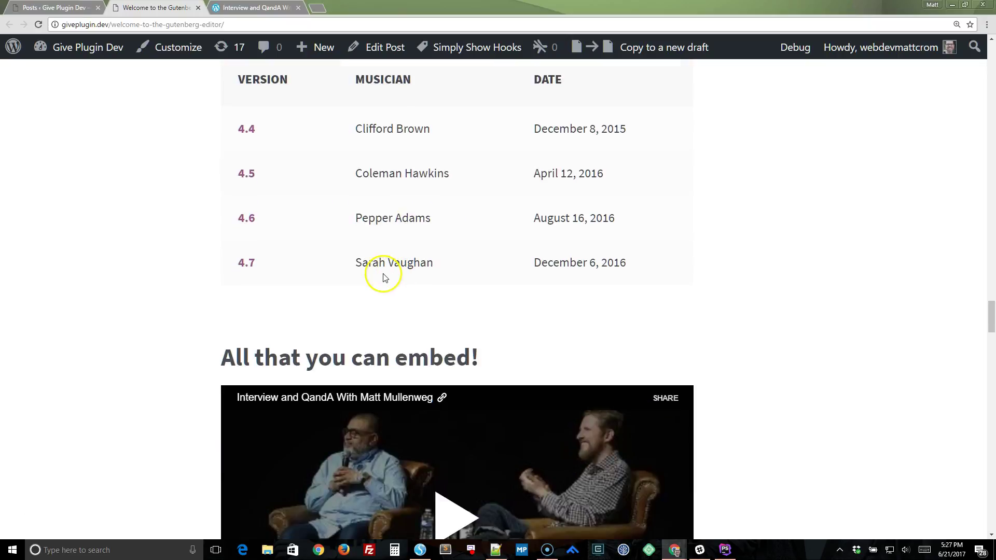
scroll(211, 282, down, 3)
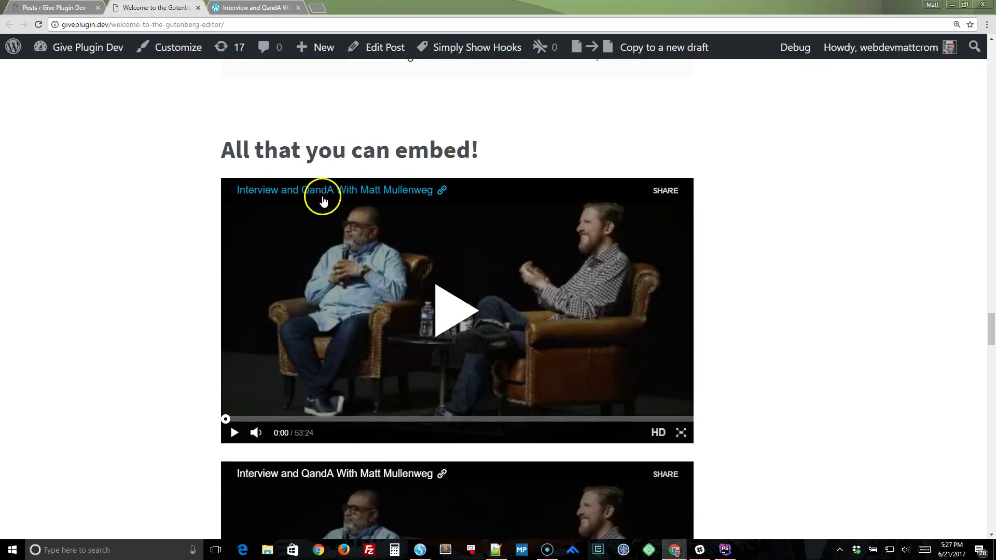
scroll(332, 311, down, 2)
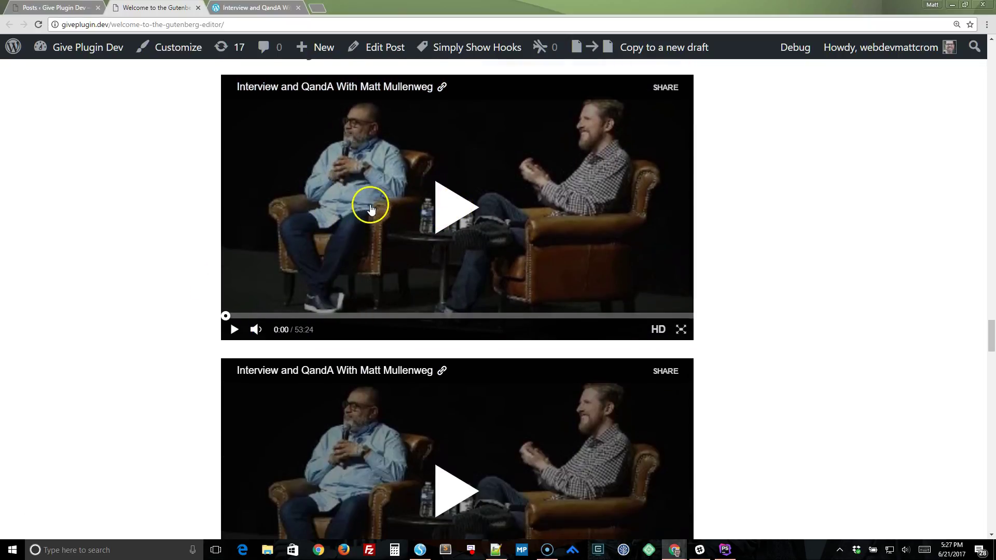
scroll(371, 210, up, 2)
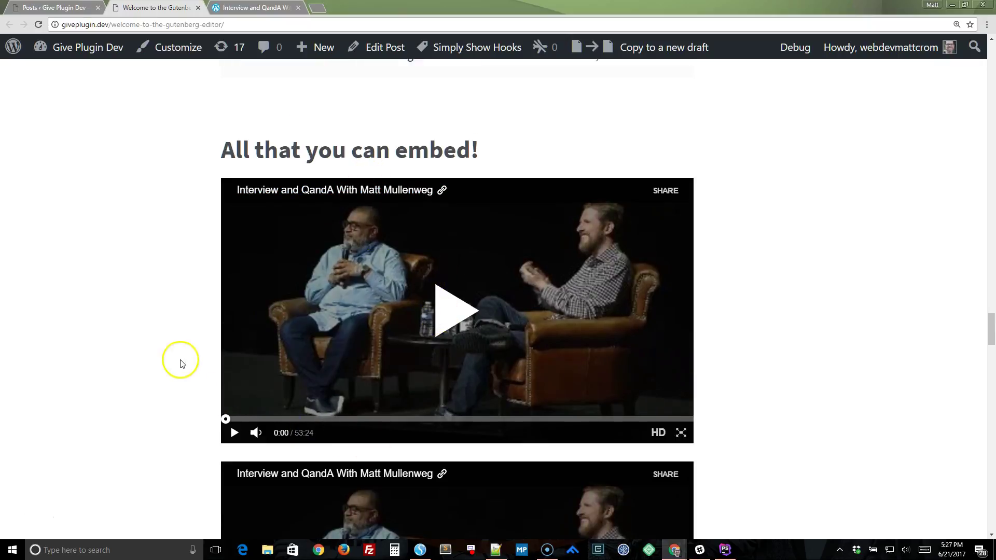
scroll(177, 365, down, 8)
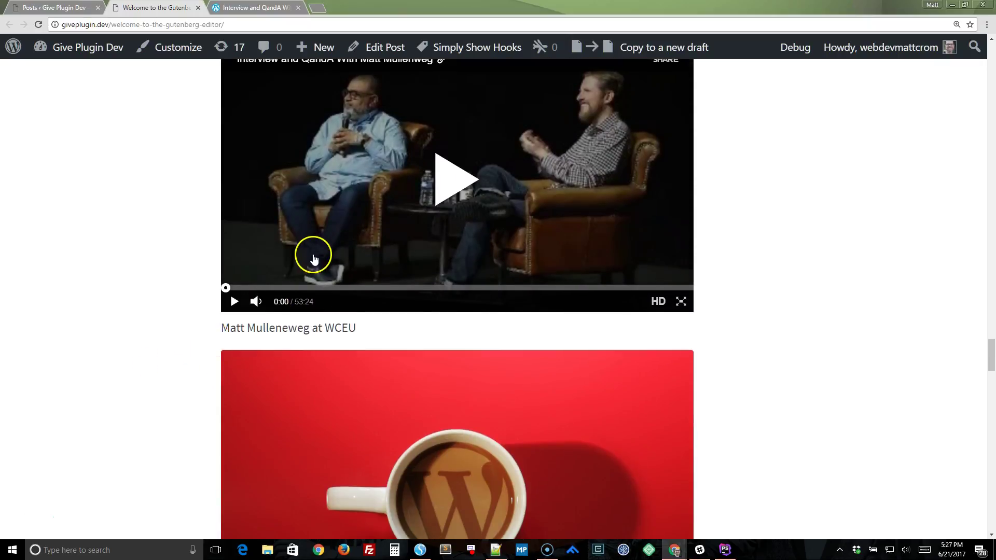
scroll(311, 256, up, 6)
scroll(358, 172, up, 2)
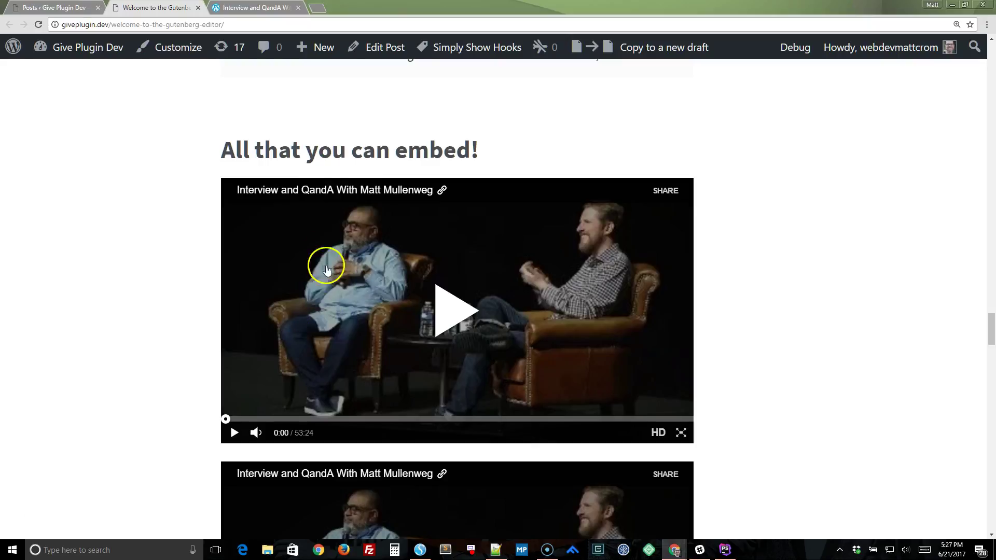
Check how the second interview video's caption and the stacked gallery images below it render in the published post
scroll(295, 276, down, 7)
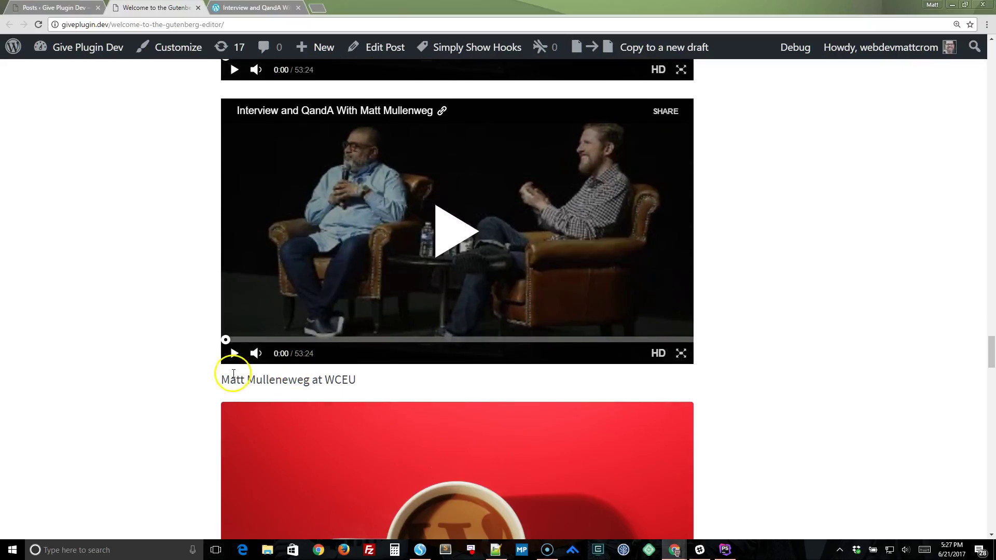
drag(229, 382, 330, 387)
click(341, 381)
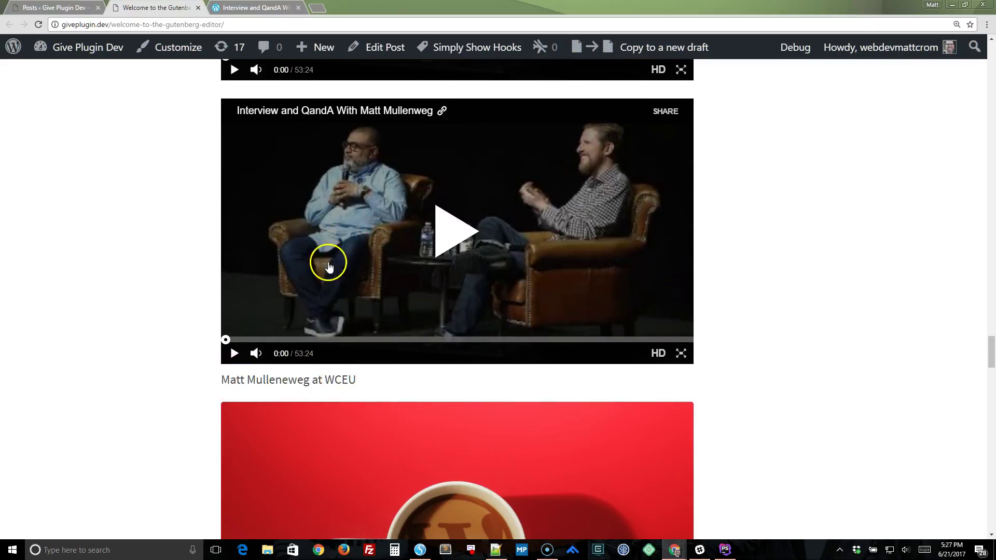
scroll(378, 232, up, 1)
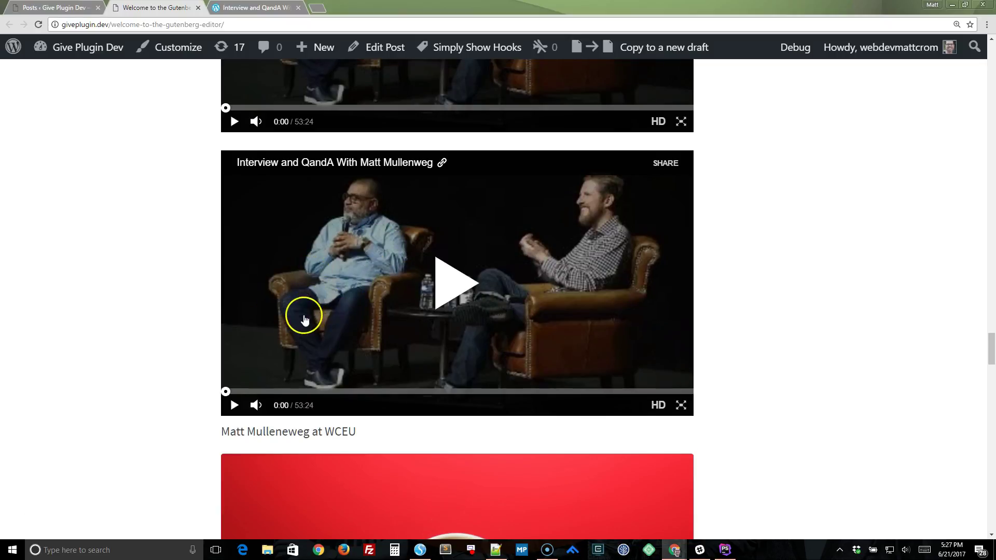
scroll(327, 280, up, 2)
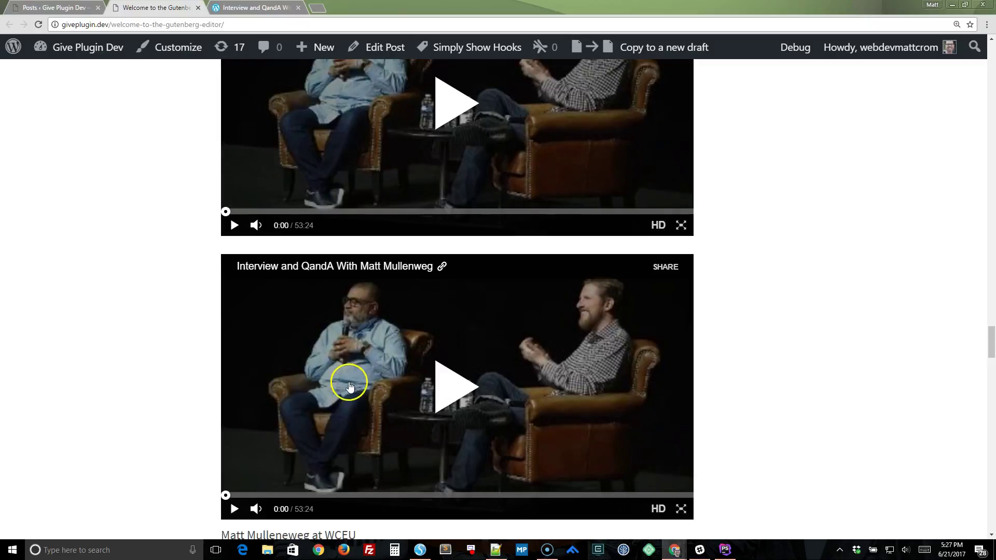
scroll(337, 373, down, 8)
scroll(332, 331, down, 9)
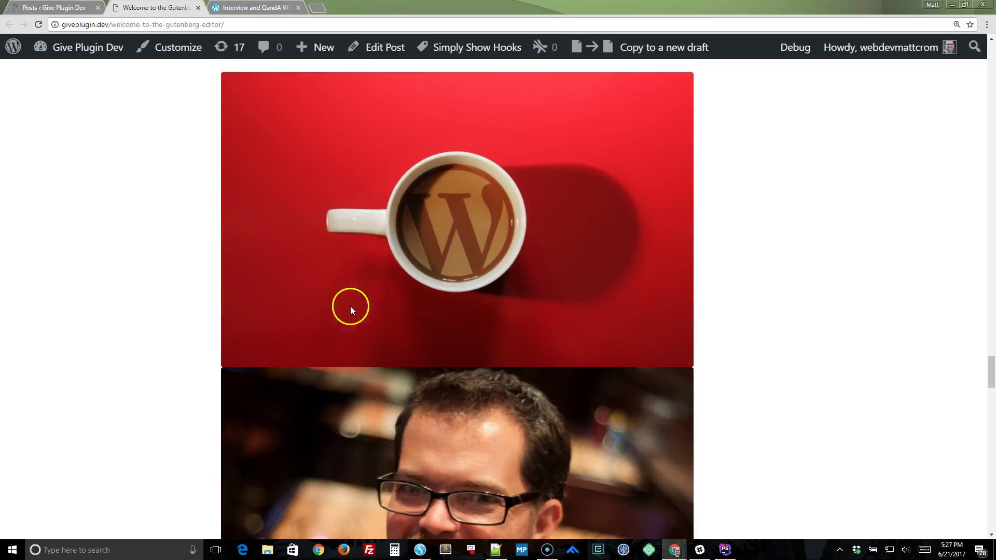
scroll(359, 345, down, 2)
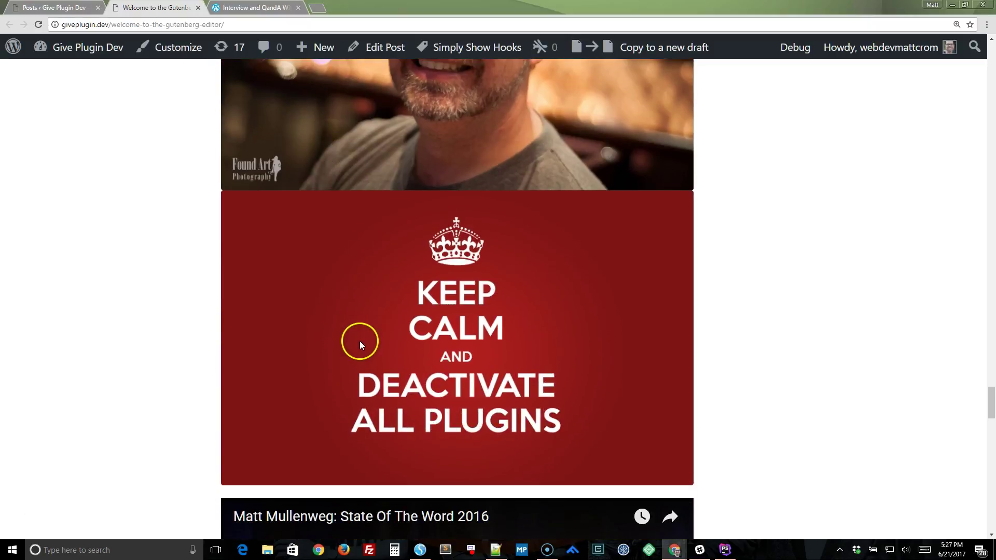
scroll(359, 332, up, 7)
scroll(360, 329, up, 2)
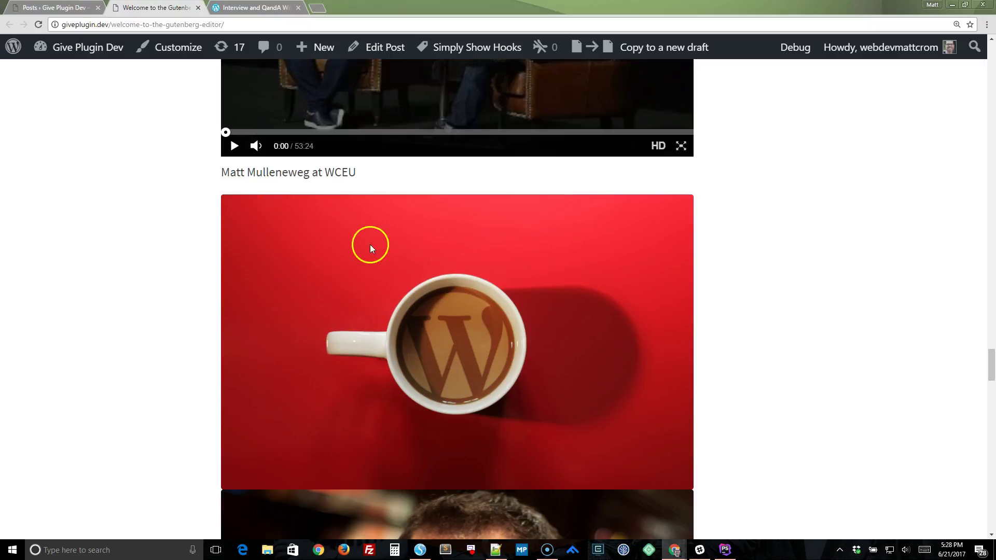
Examine the State of the Word 2016 video, tweet and Editor Technical Overview embeds, and return to the text above the version table
scroll(434, 399, down, 10)
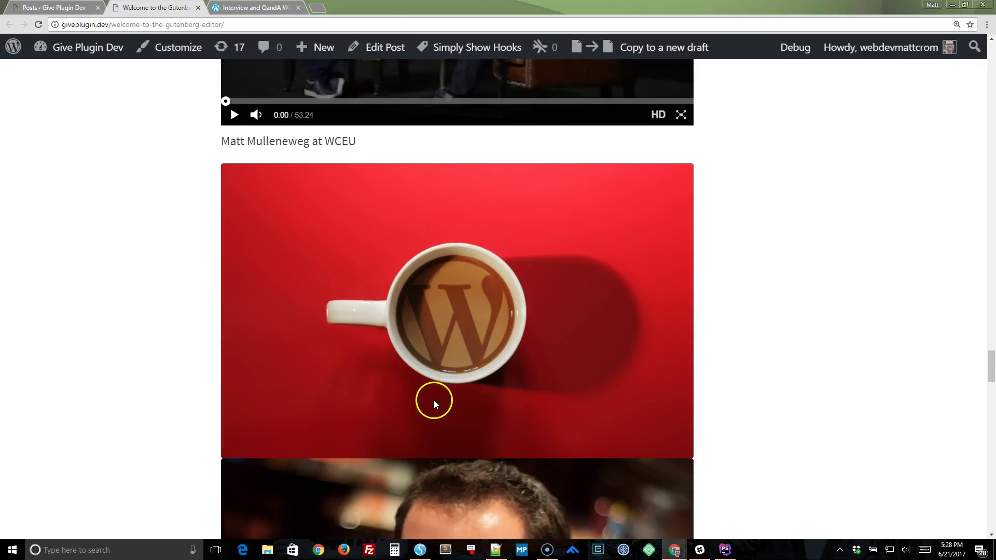
scroll(418, 389, down, 10)
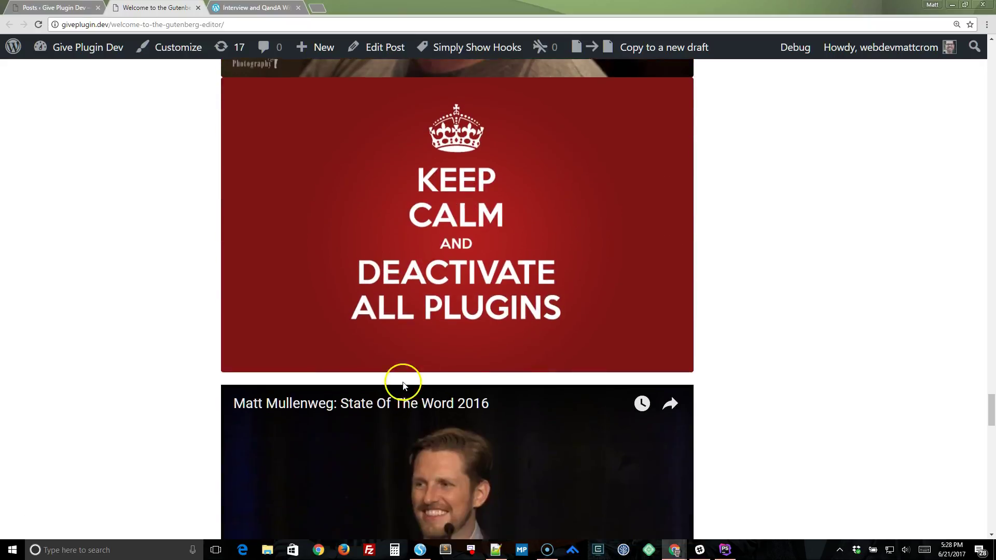
scroll(347, 363, down, 10)
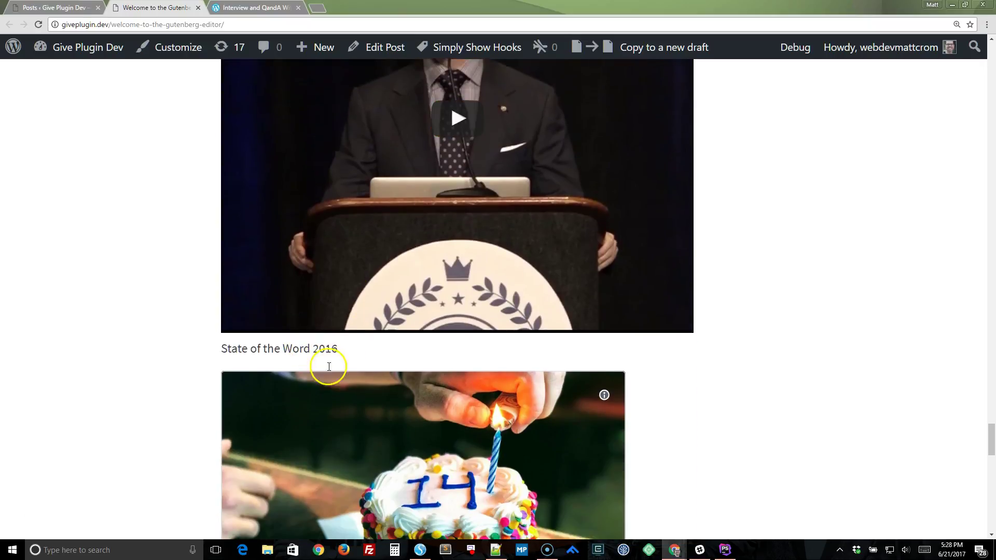
scroll(323, 374, down, 1)
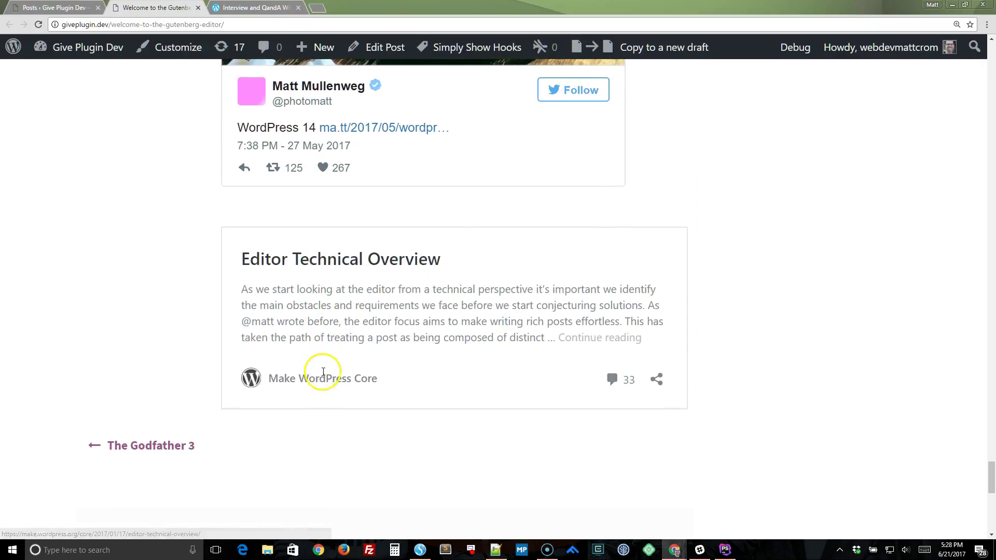
scroll(301, 345, up, 12)
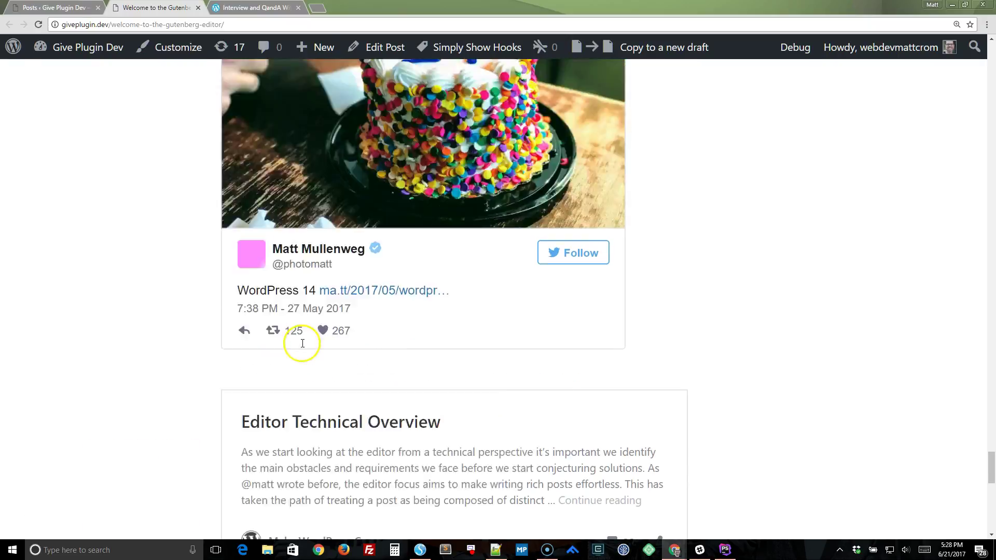
scroll(303, 347, up, 18)
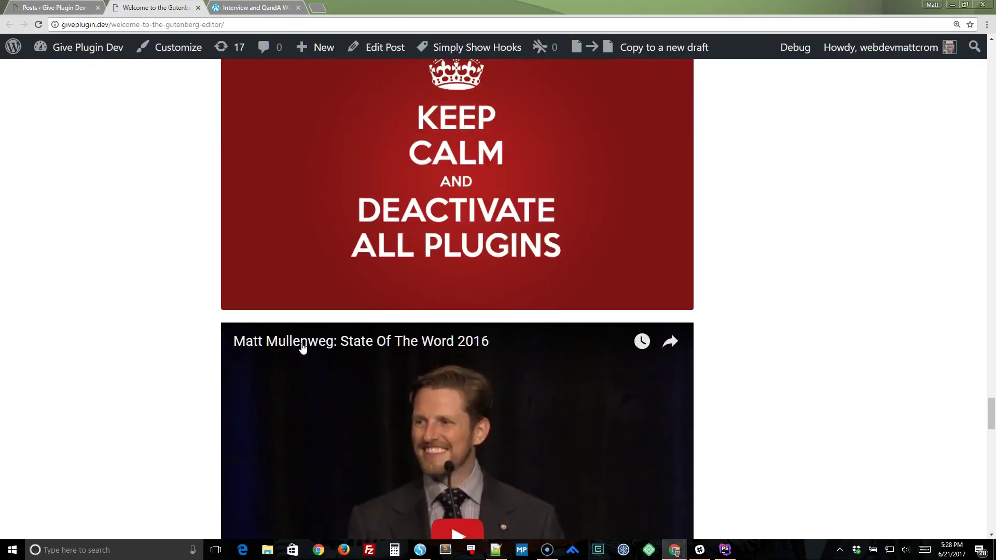
scroll(304, 348, up, 20)
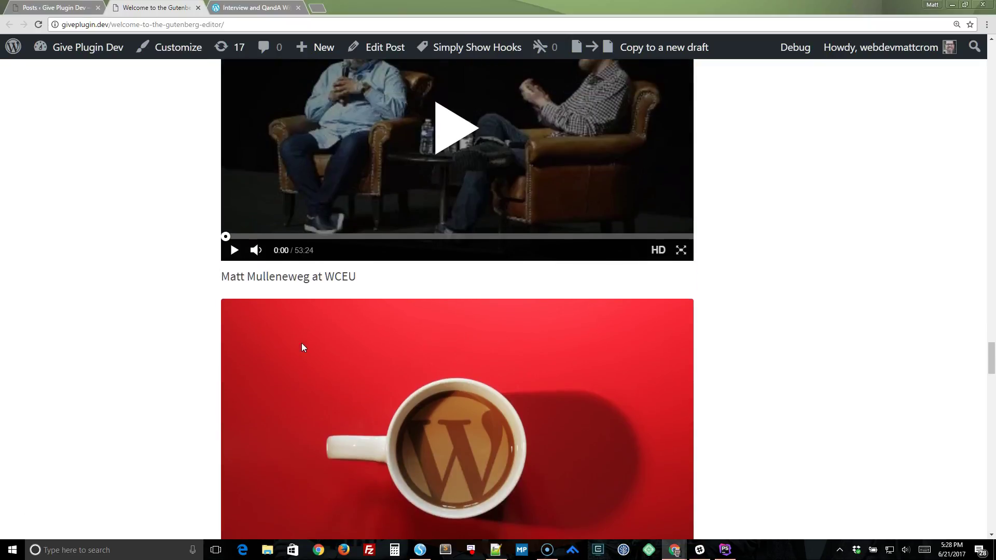
scroll(291, 285, up, 5)
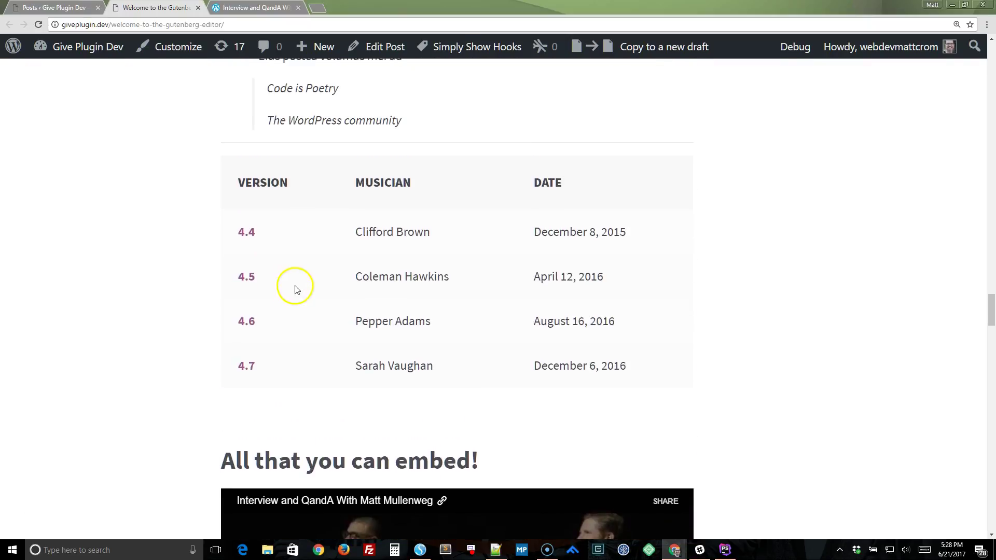
scroll(332, 240, up, 5)
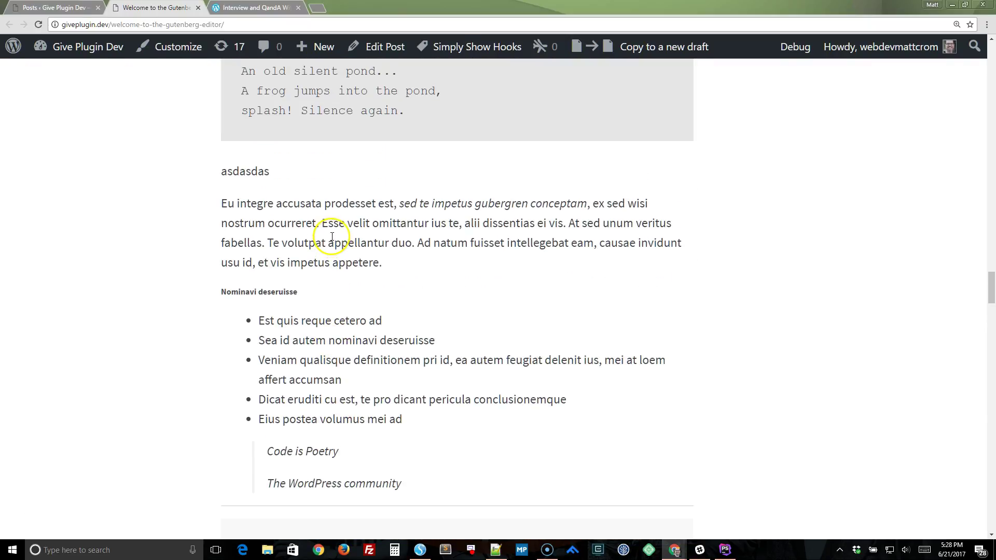